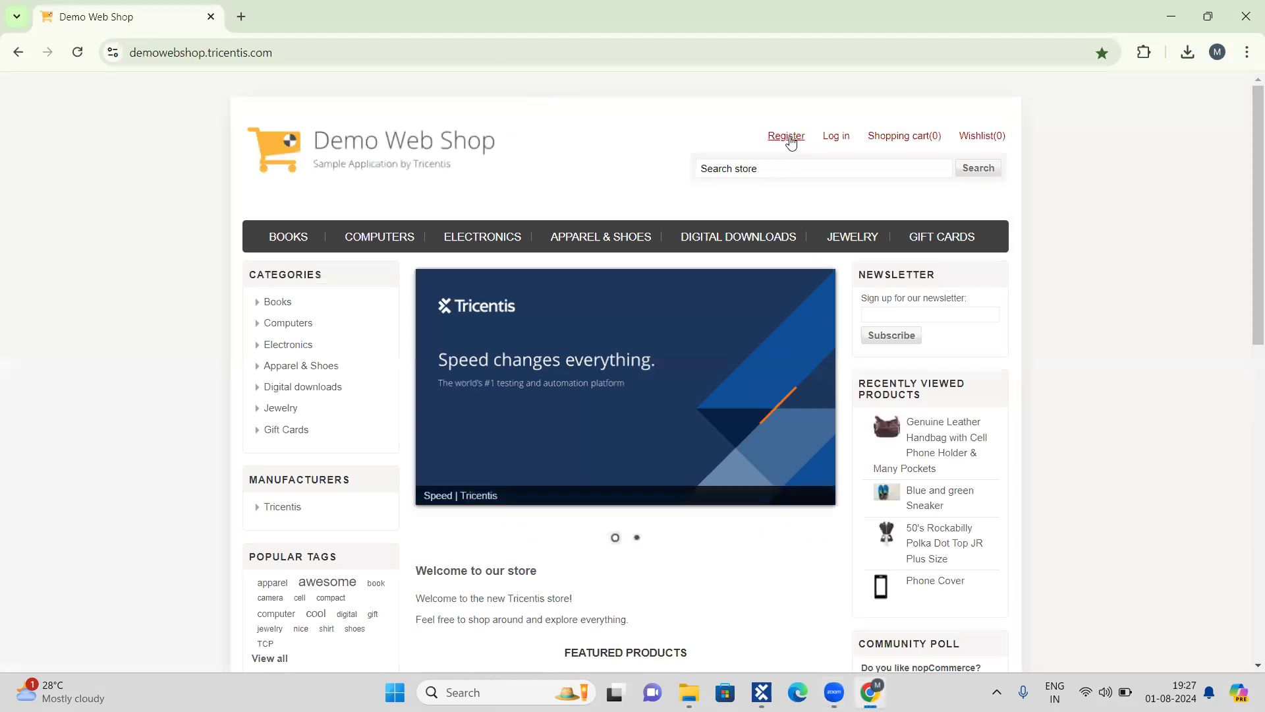
Step: View the Demo Web Shop registration form, and leave only an empty new browser tab open in its place
left_click(788, 139)
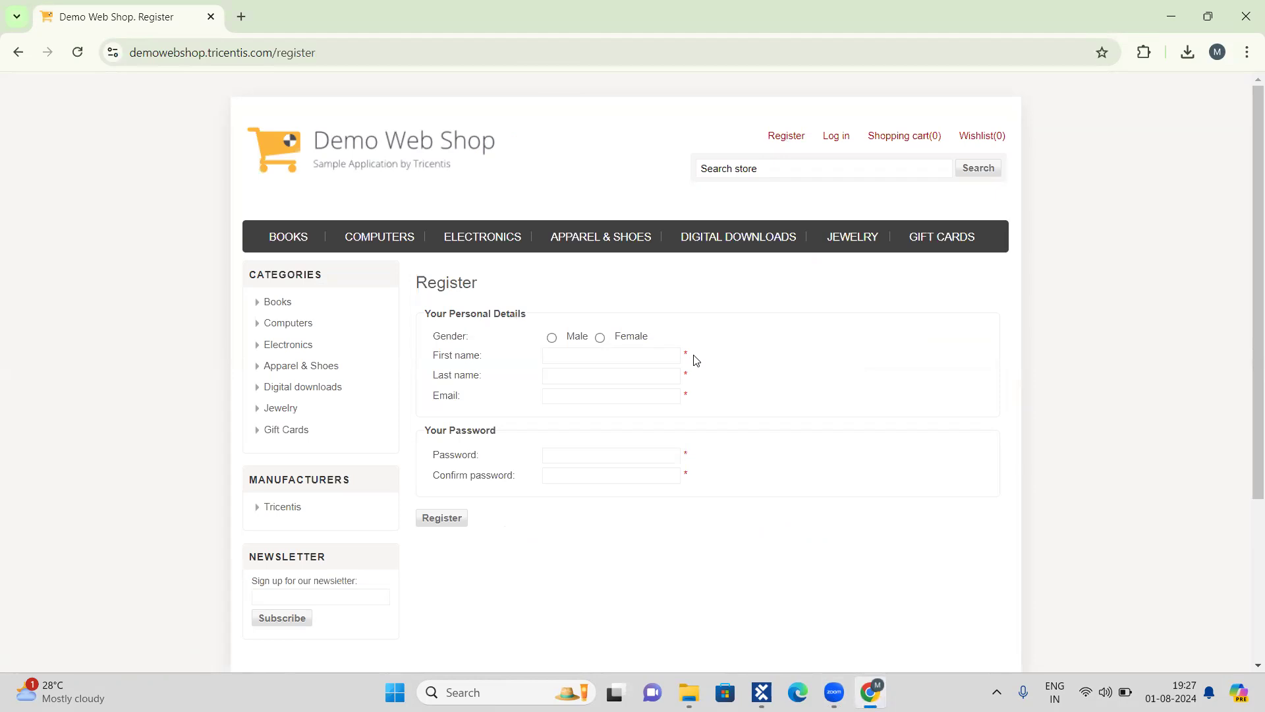
left_click(244, 18)
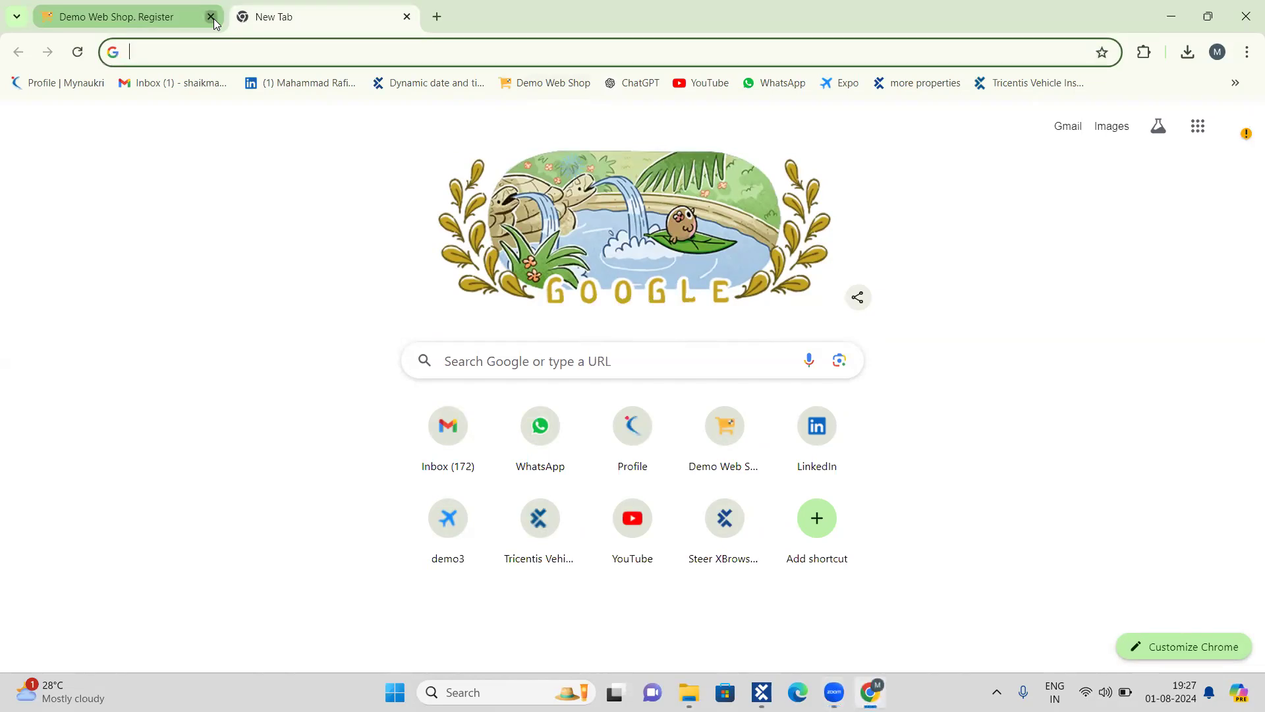
left_click(211, 17)
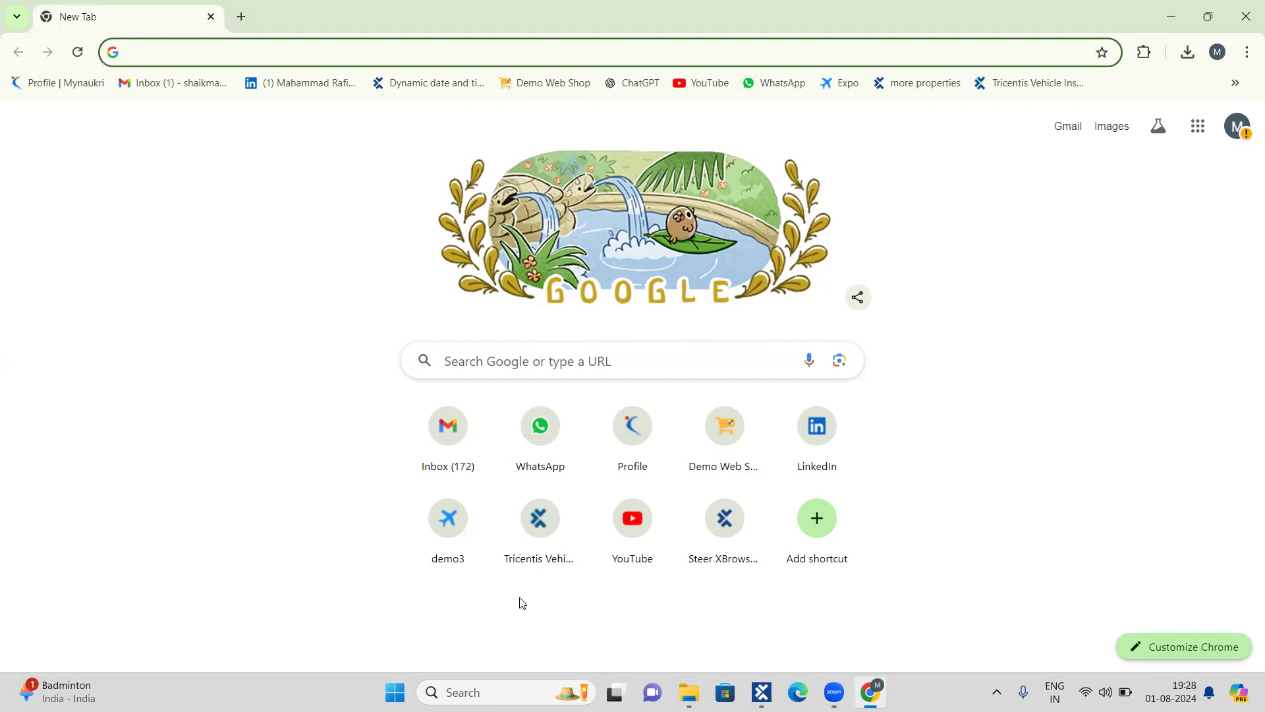
Step: Open Notepad and write the heading "Buffer Operations", indented to the middle of the first line
left_click(494, 690)
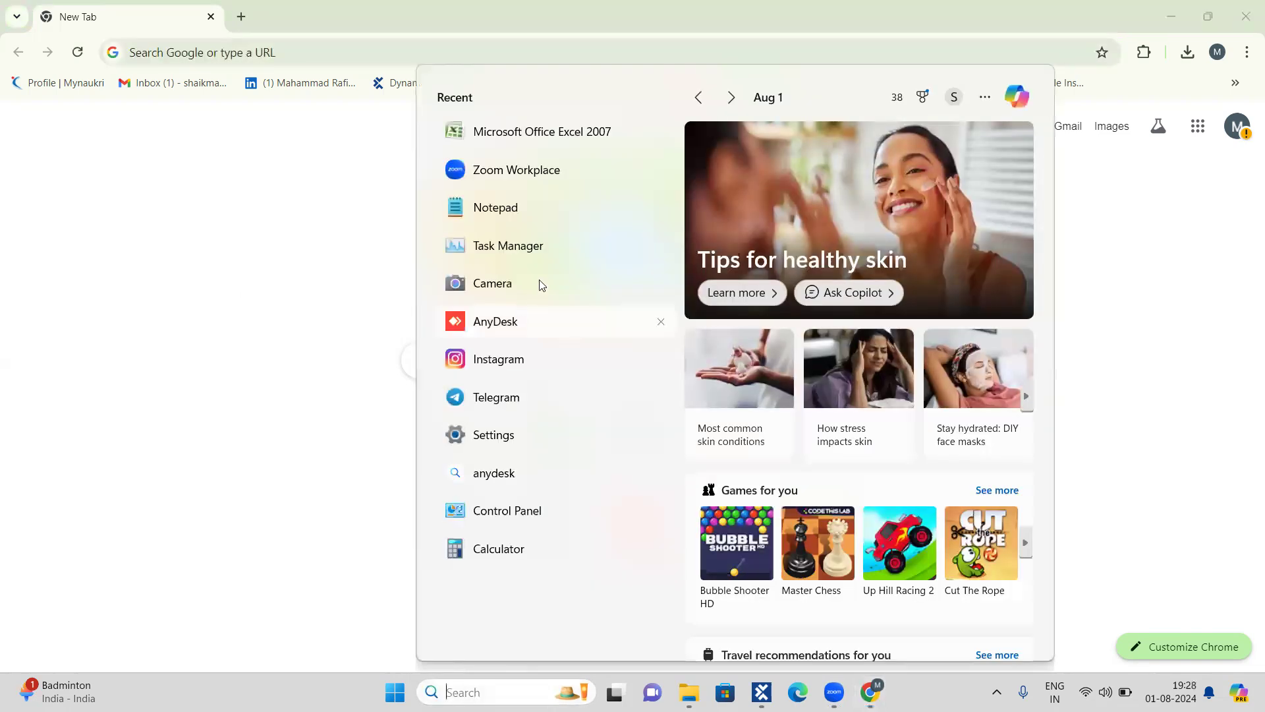
left_click(490, 207)
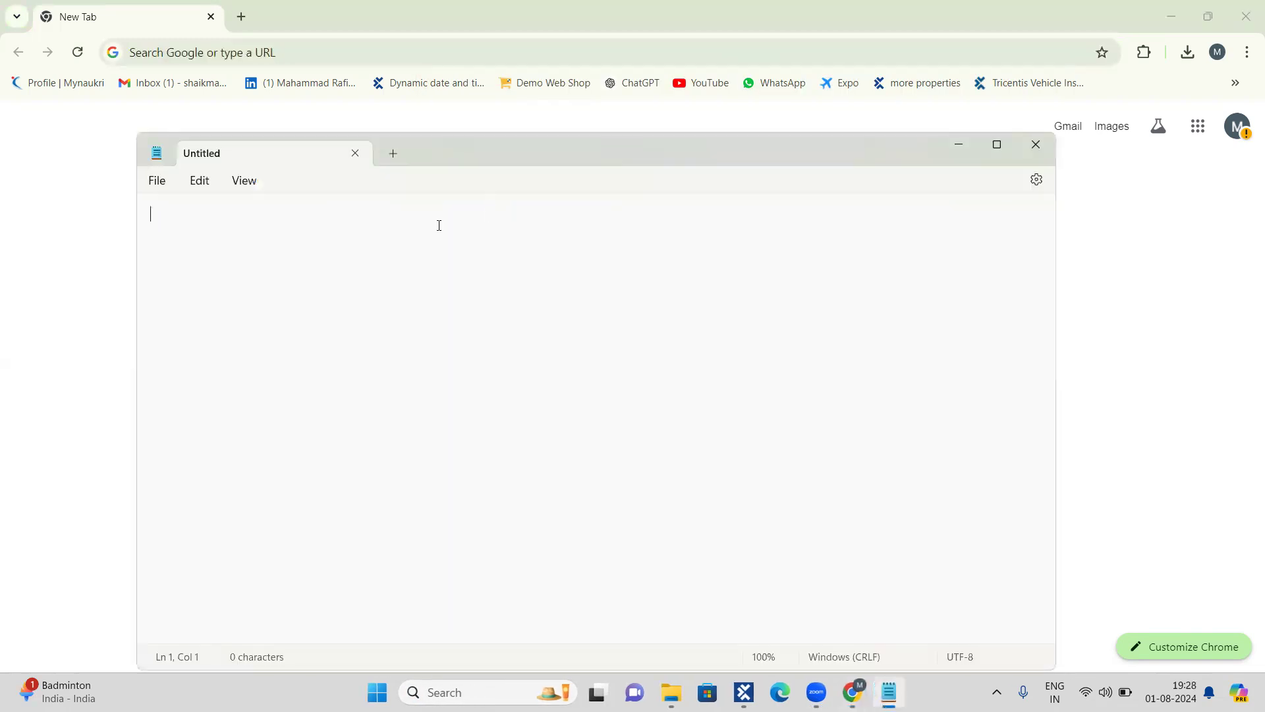
type("Buffer Operat")
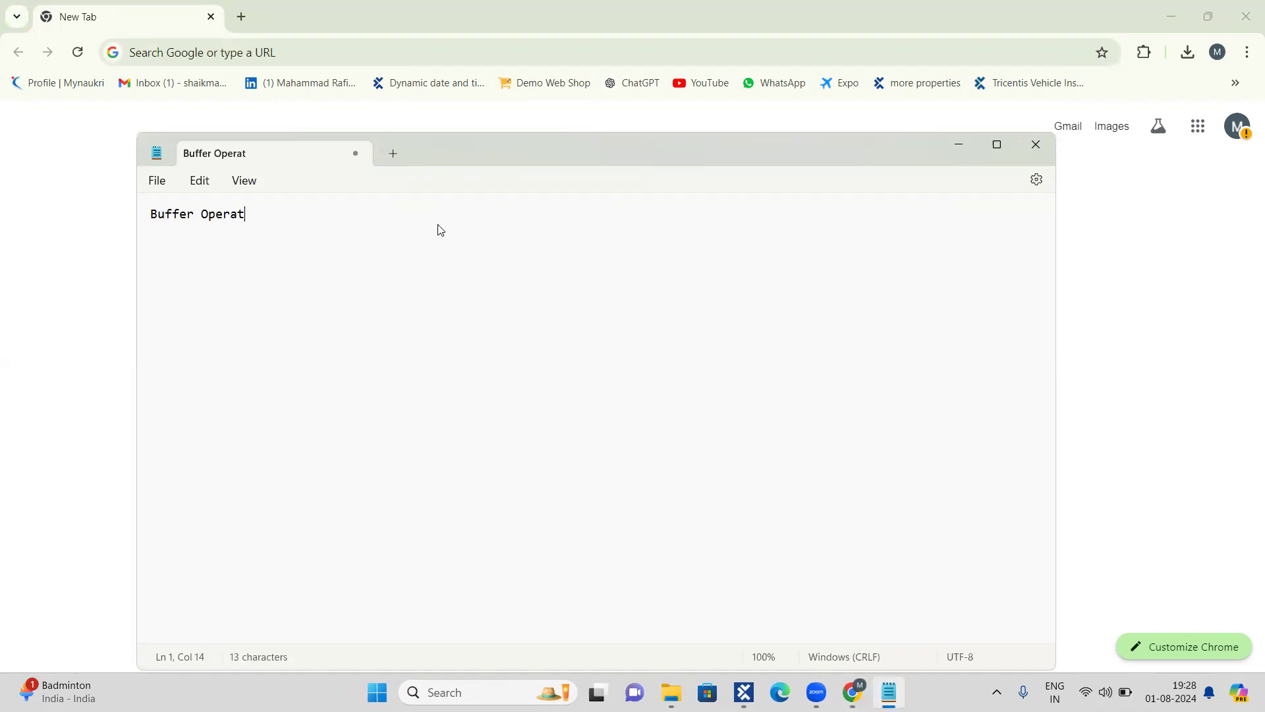
type("ions")
left_click(155, 217)
key("Home")
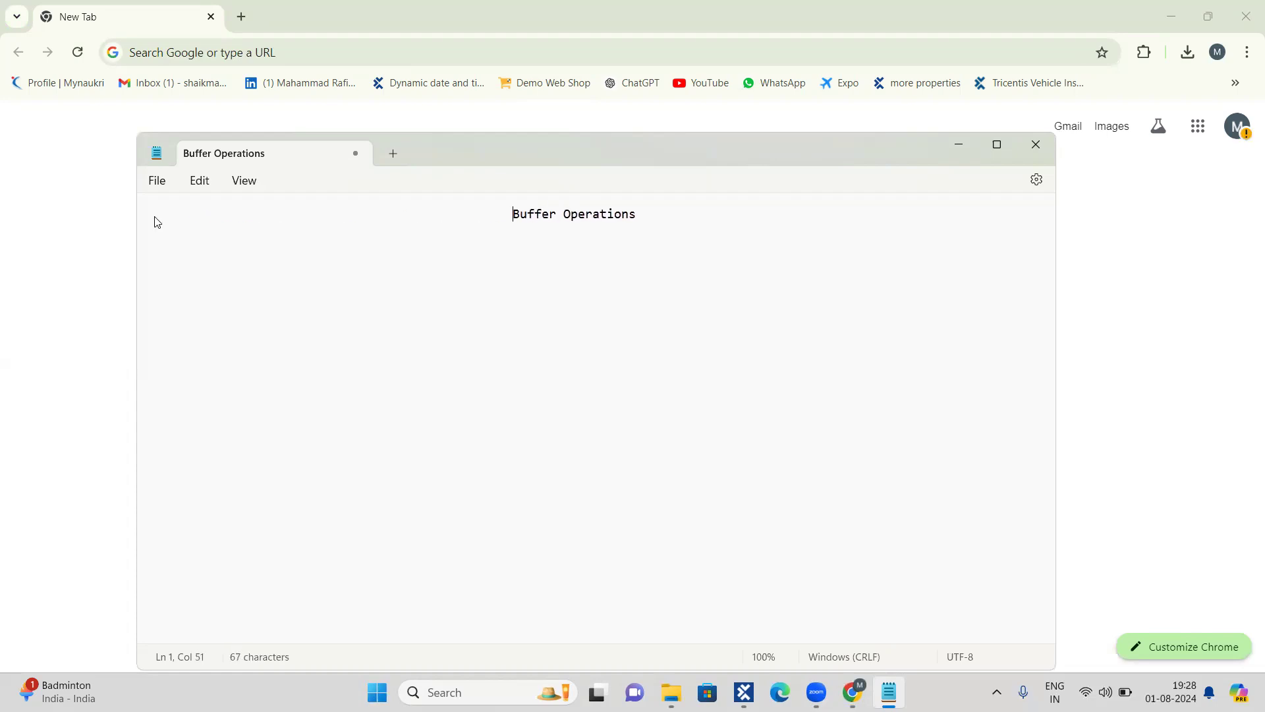
Step: Switch to Tosca Commander and examine the Process steps of the AutoMobile test case, including the "Send Quote | wait till this is gone" step
left_click(97, 266)
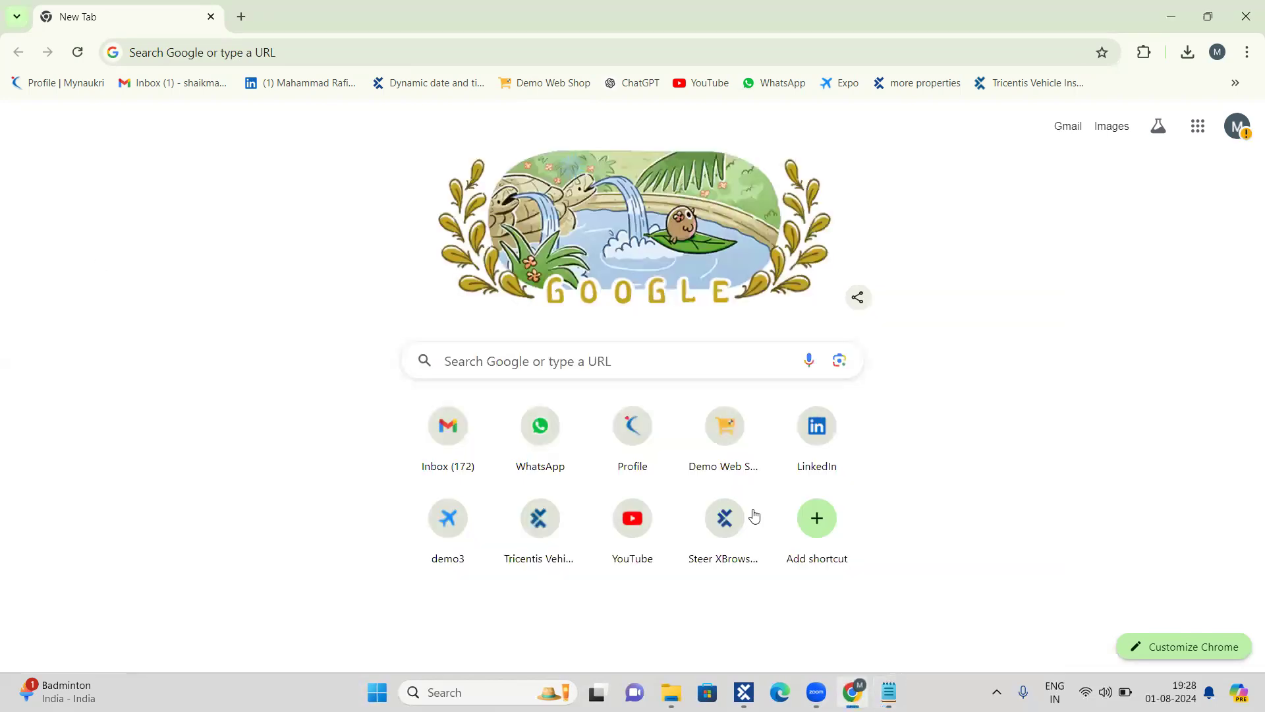
left_click(744, 692)
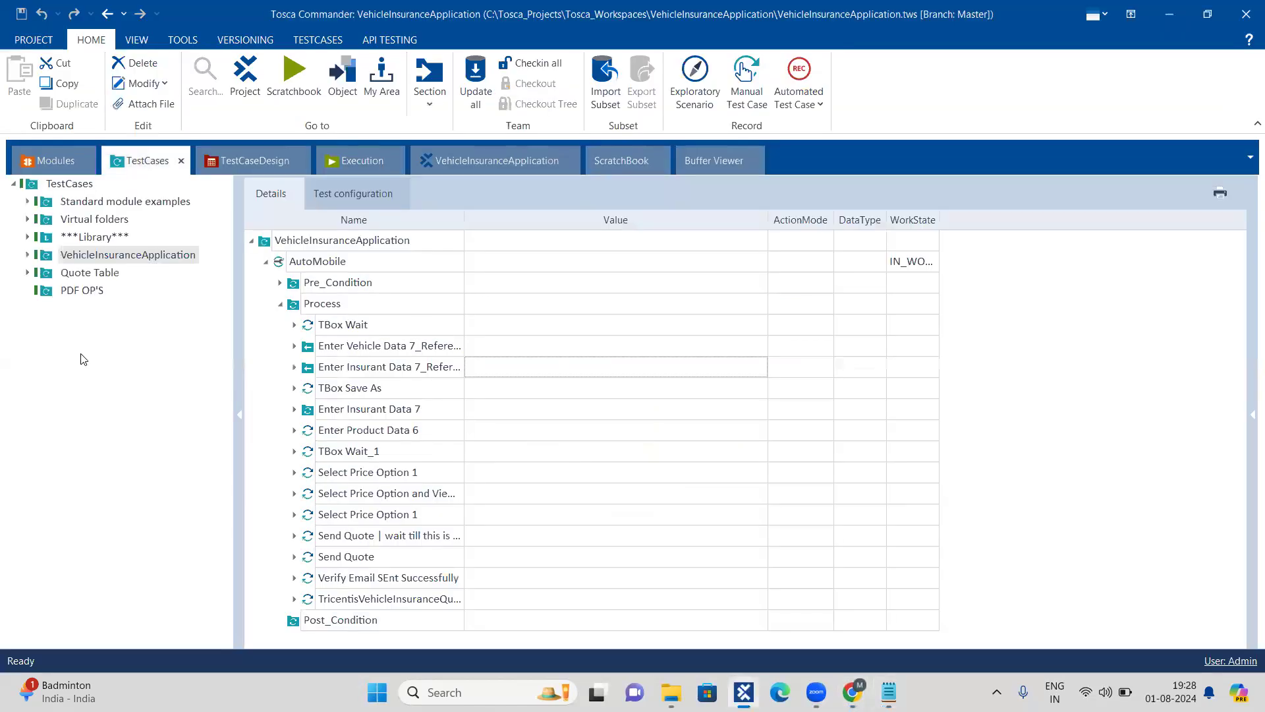
left_click(51, 162)
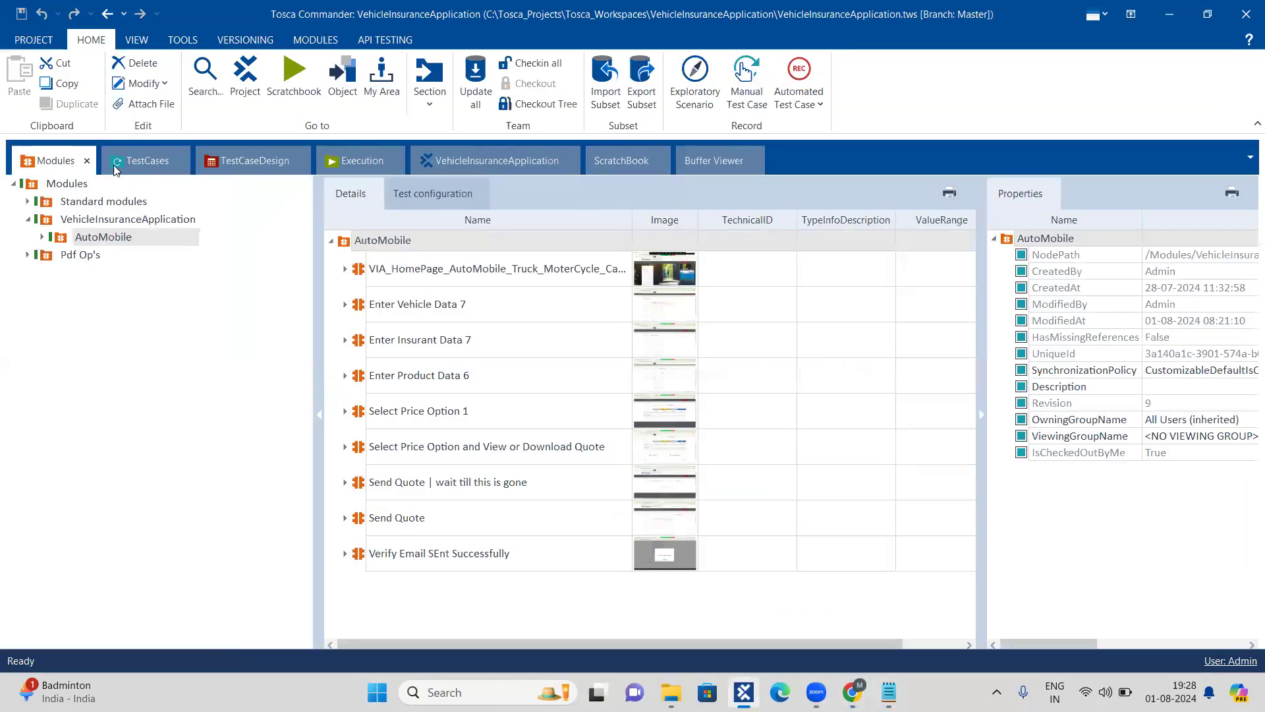
left_click(142, 160)
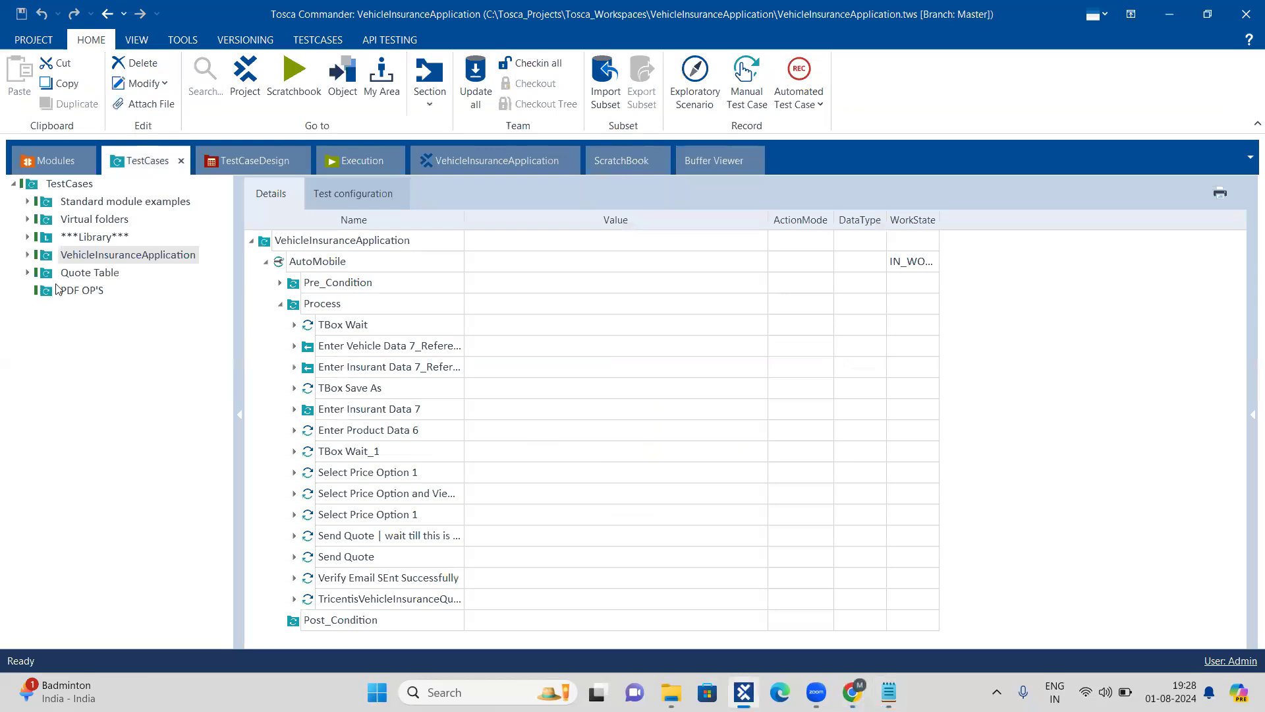
left_click(281, 306)
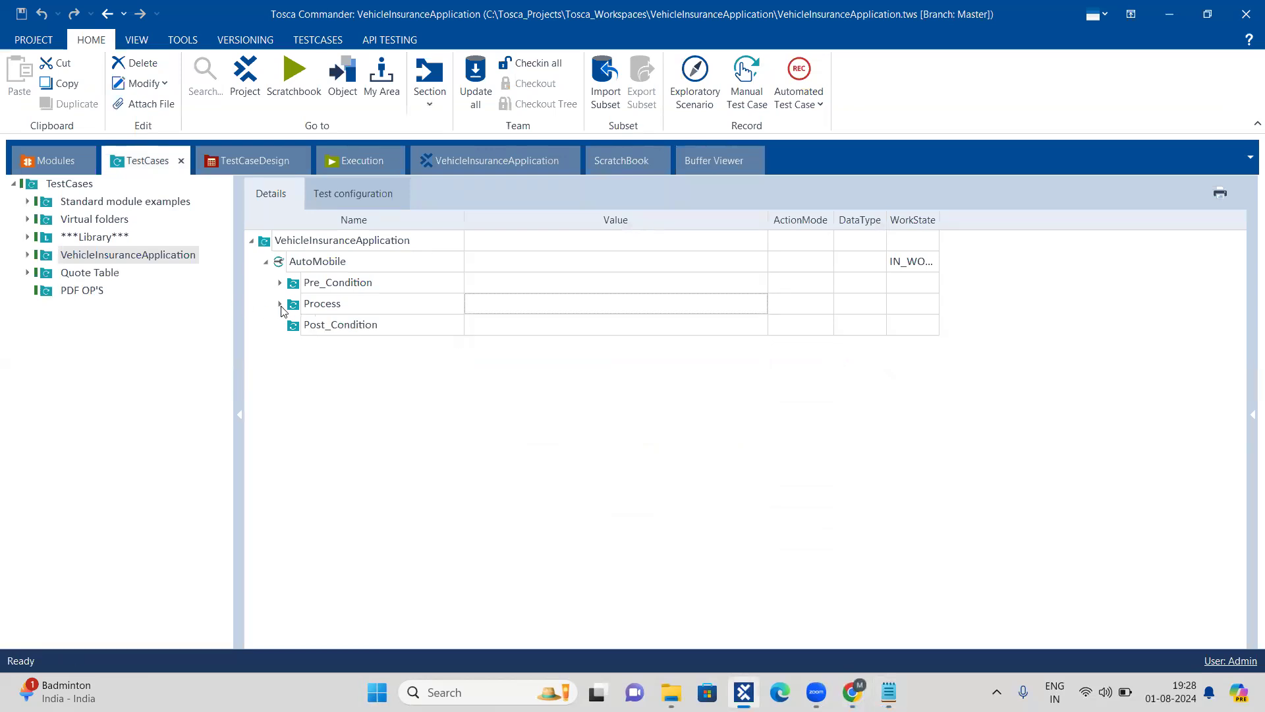
left_click(284, 267)
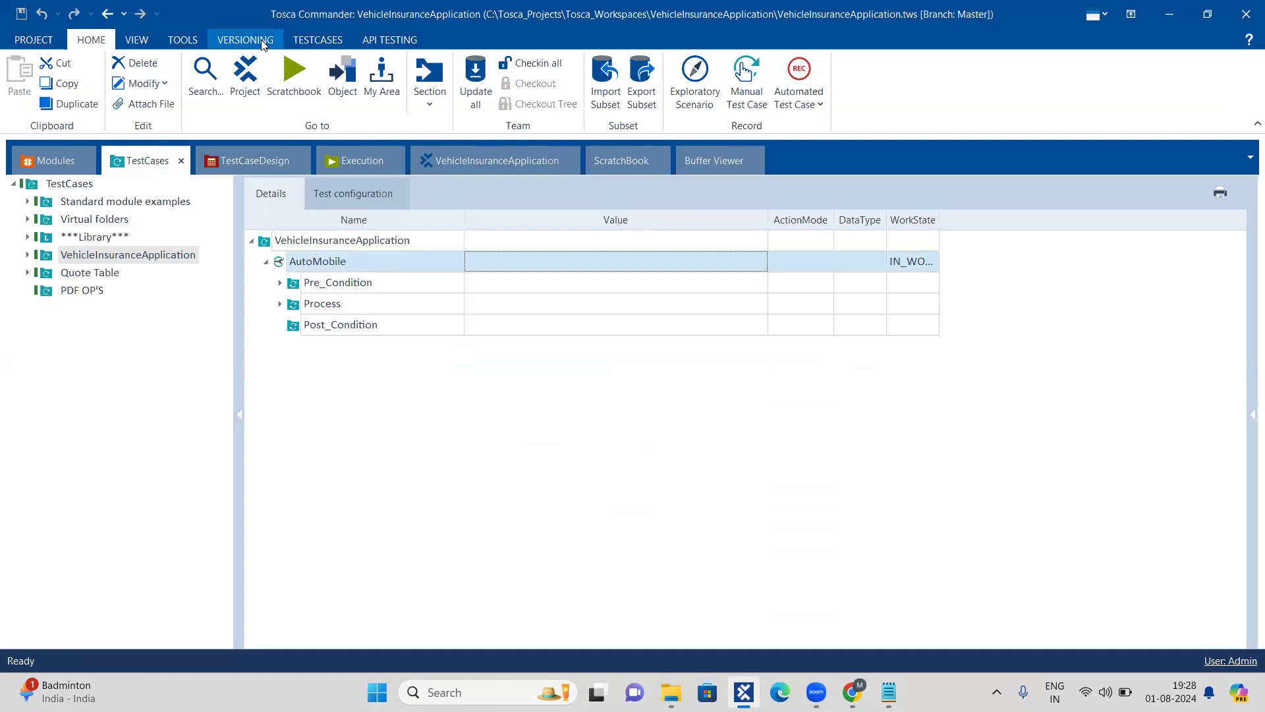
left_click(280, 304)
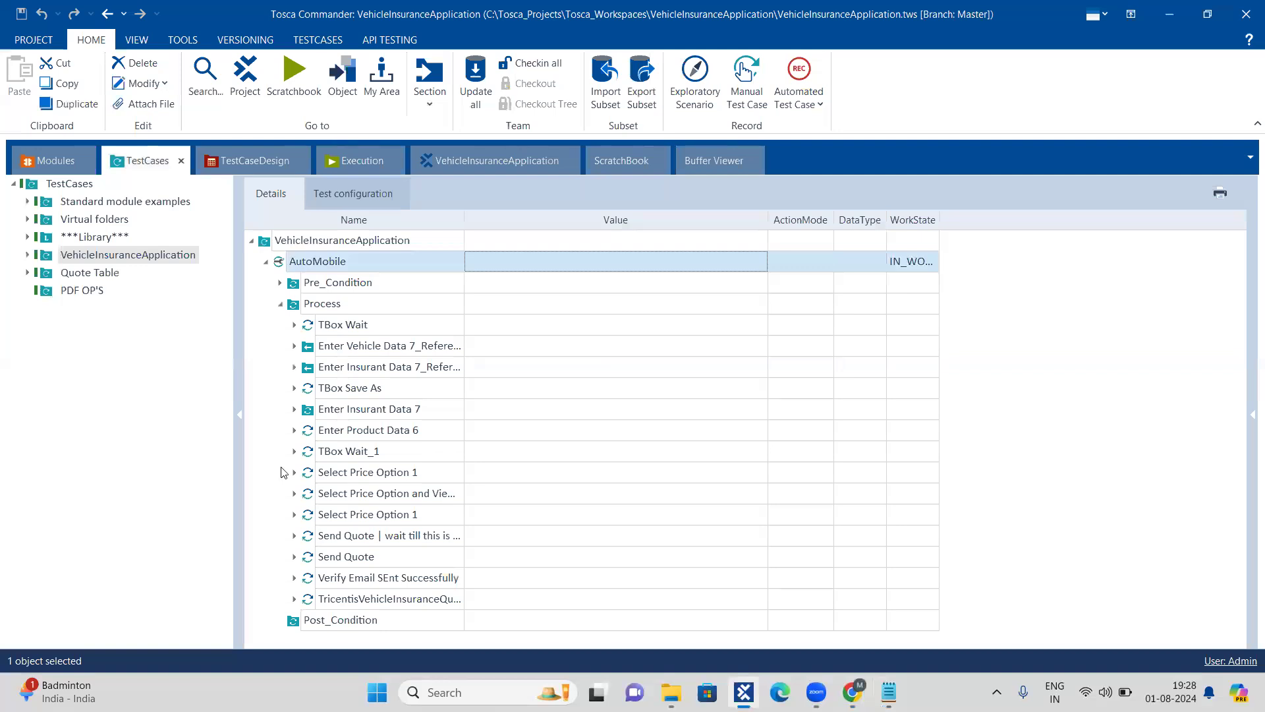
left_click(294, 536)
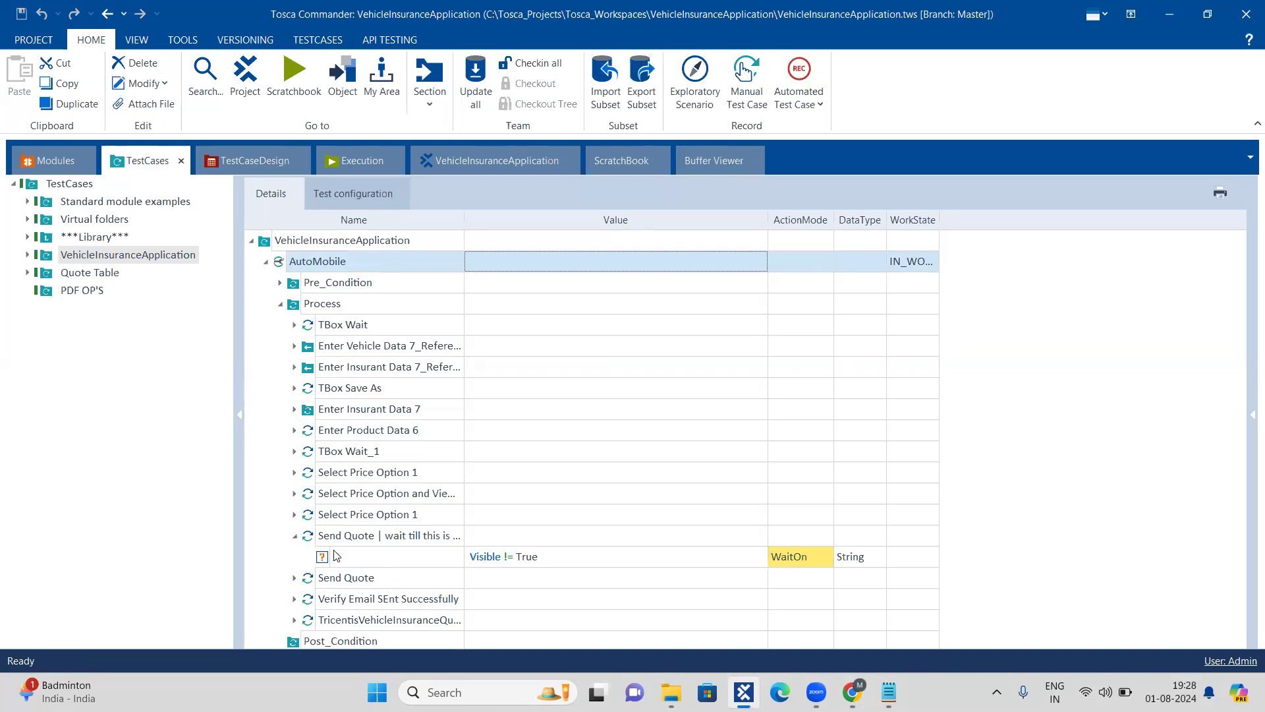
left_click(295, 535)
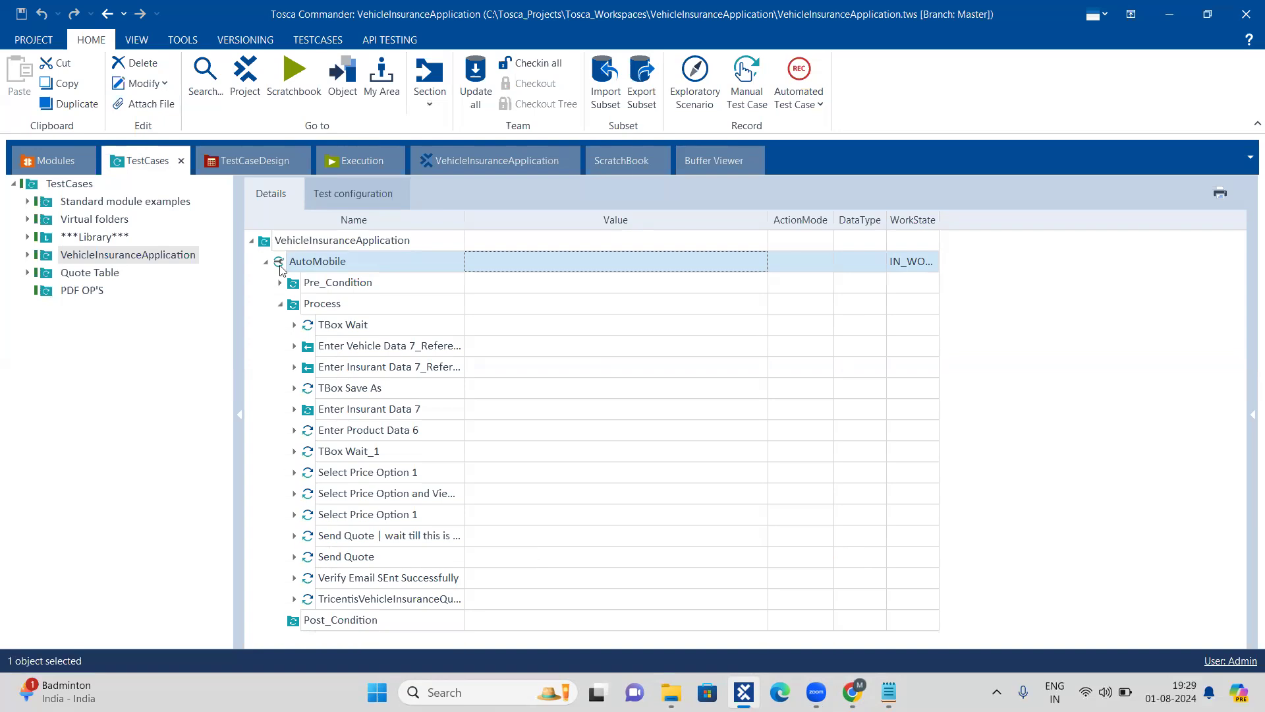
Step: Run the AutoMobile test case in the ScratchBook through the vehicle and insurant data pages of the insurance application
left_click(310, 40)
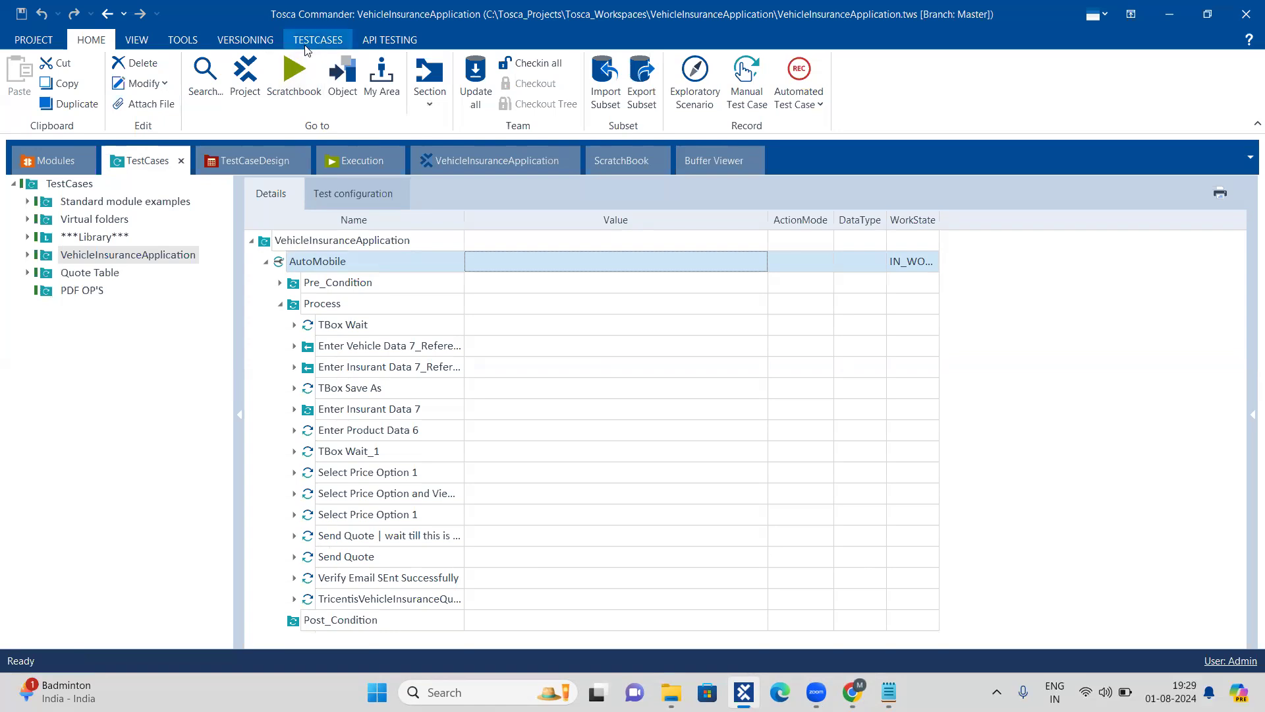
left_click(307, 58)
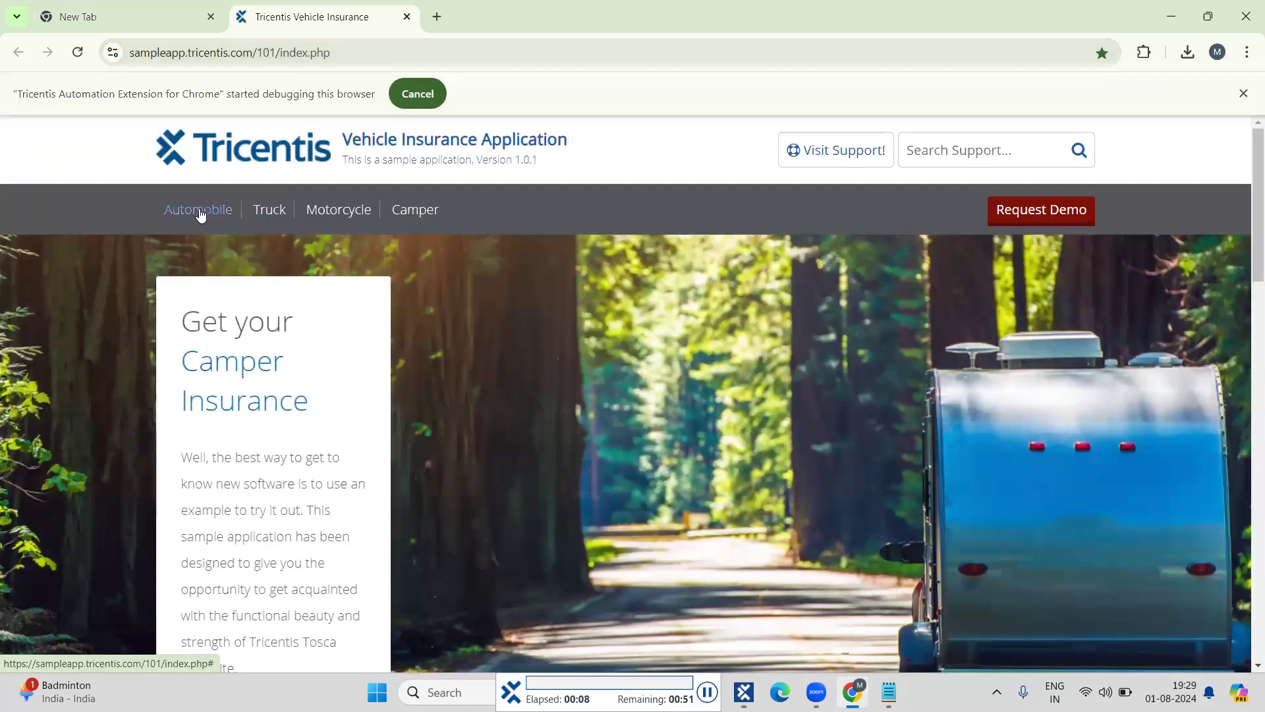
left_click(199, 209)
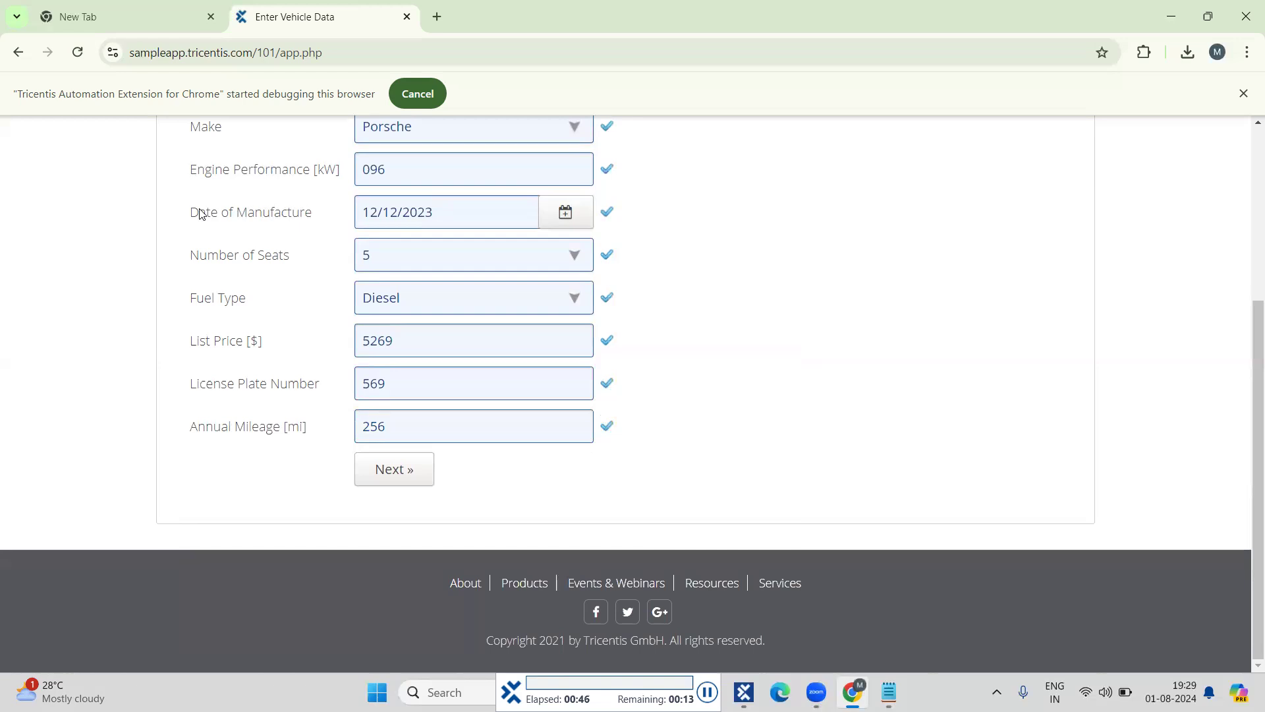
left_click(394, 470)
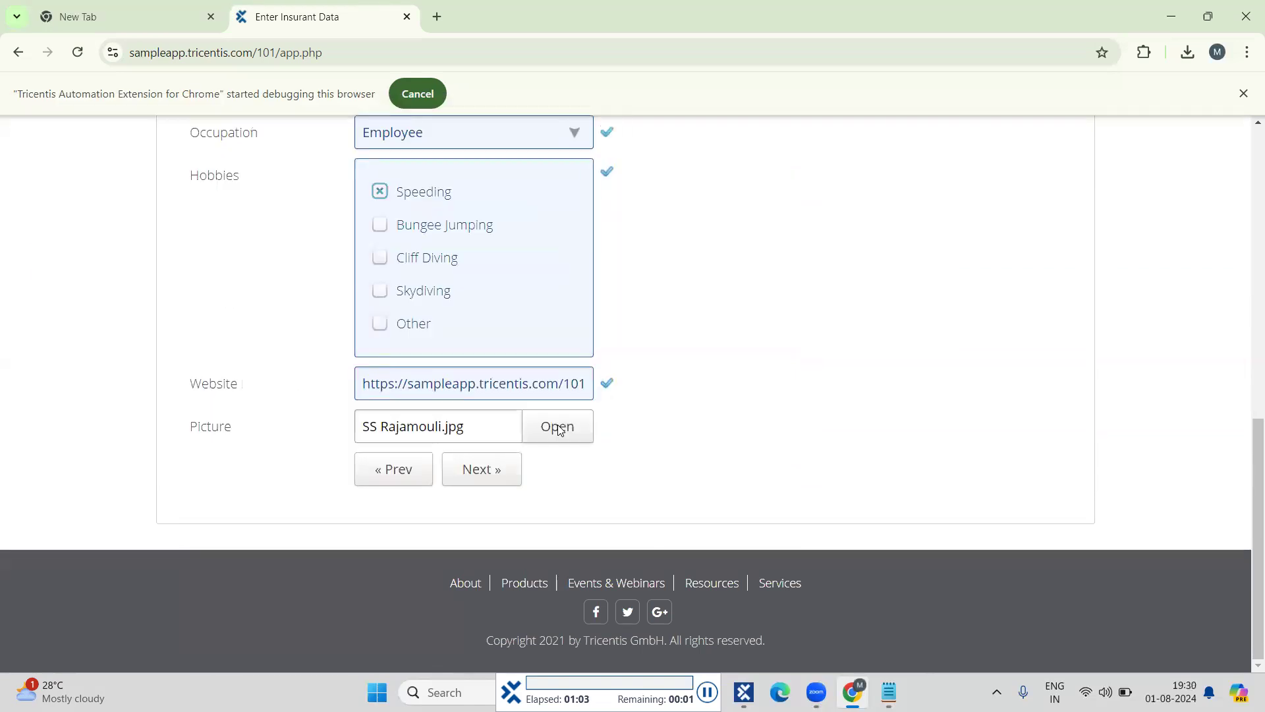
left_click(482, 473)
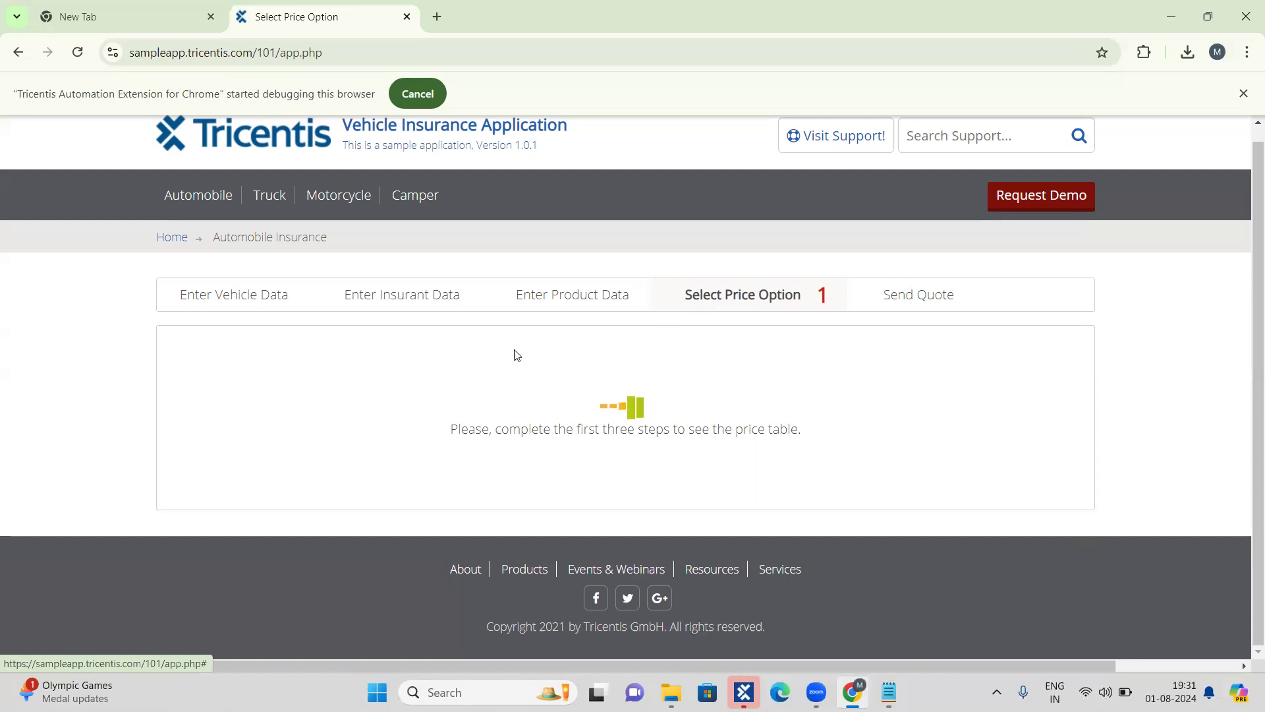
Step: Check the Enter Product Data page of the insurance application and switch back to Tosca Commander
left_click(559, 294)
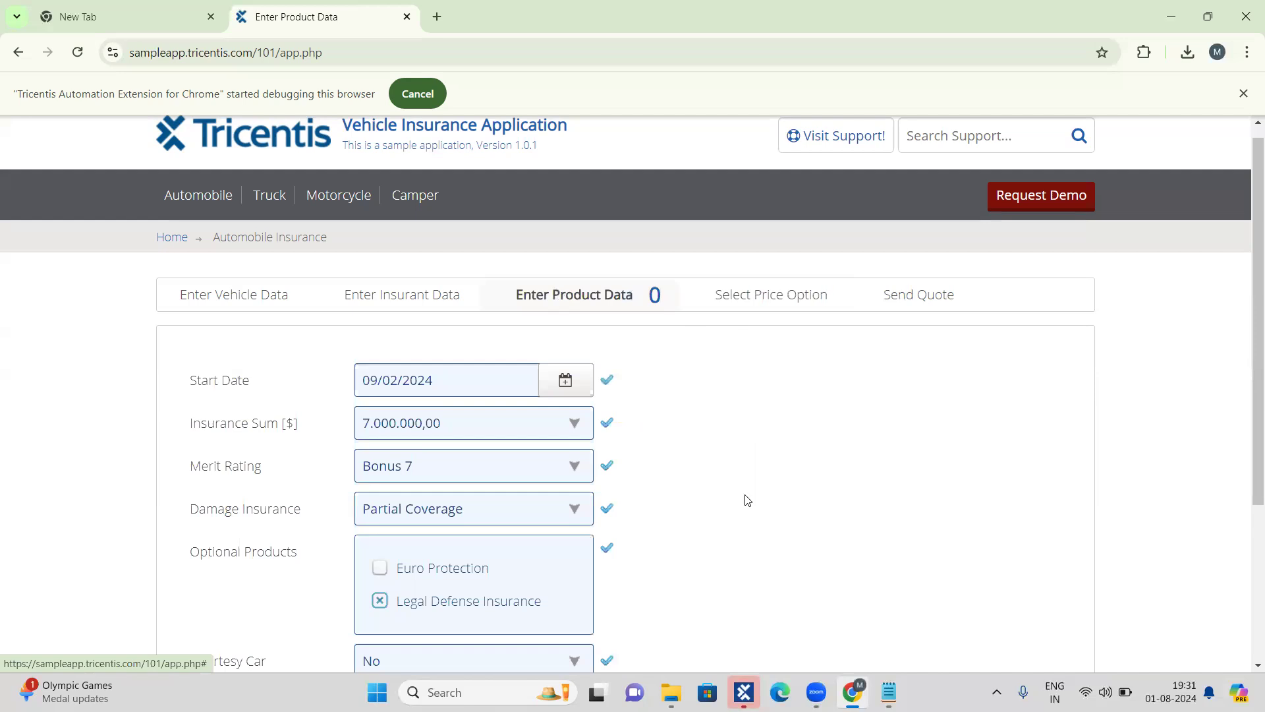
scroll(720, 659, "down", 3)
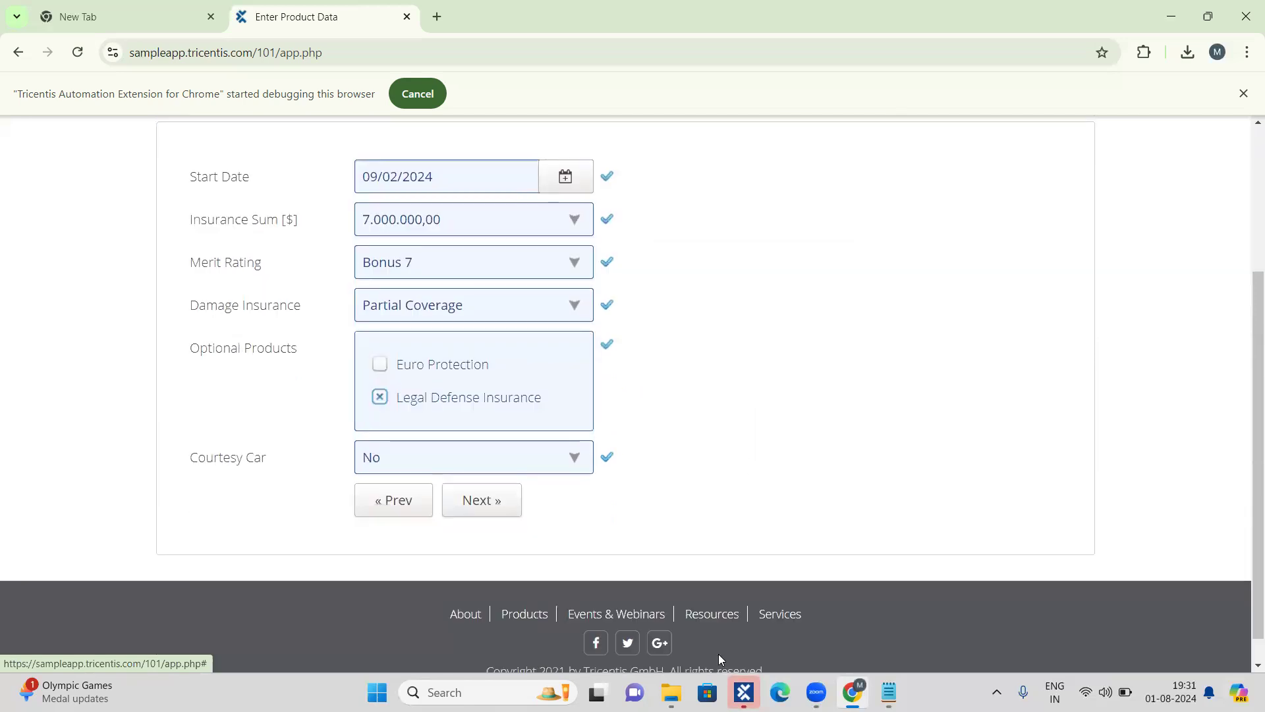
left_click(744, 692)
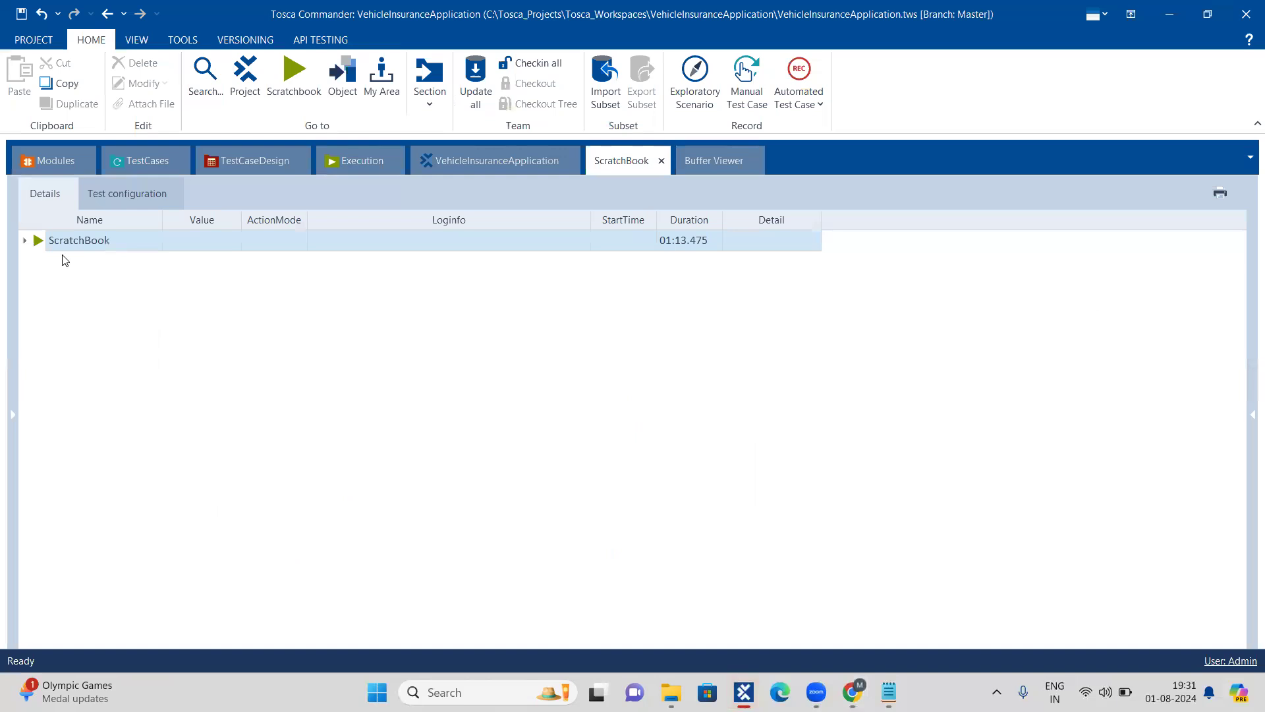
Step: Expand the entire ScratchBook log and examine the execution result of each test step
right_click(38, 242)
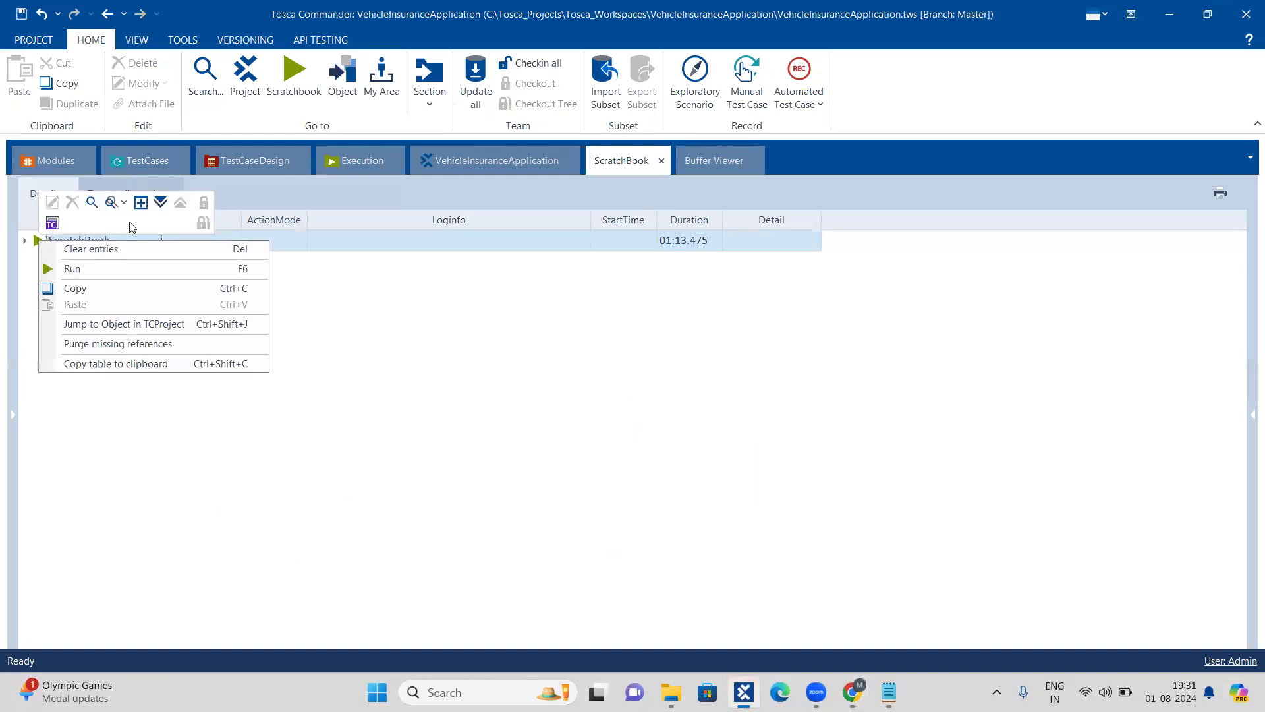
left_click(162, 206)
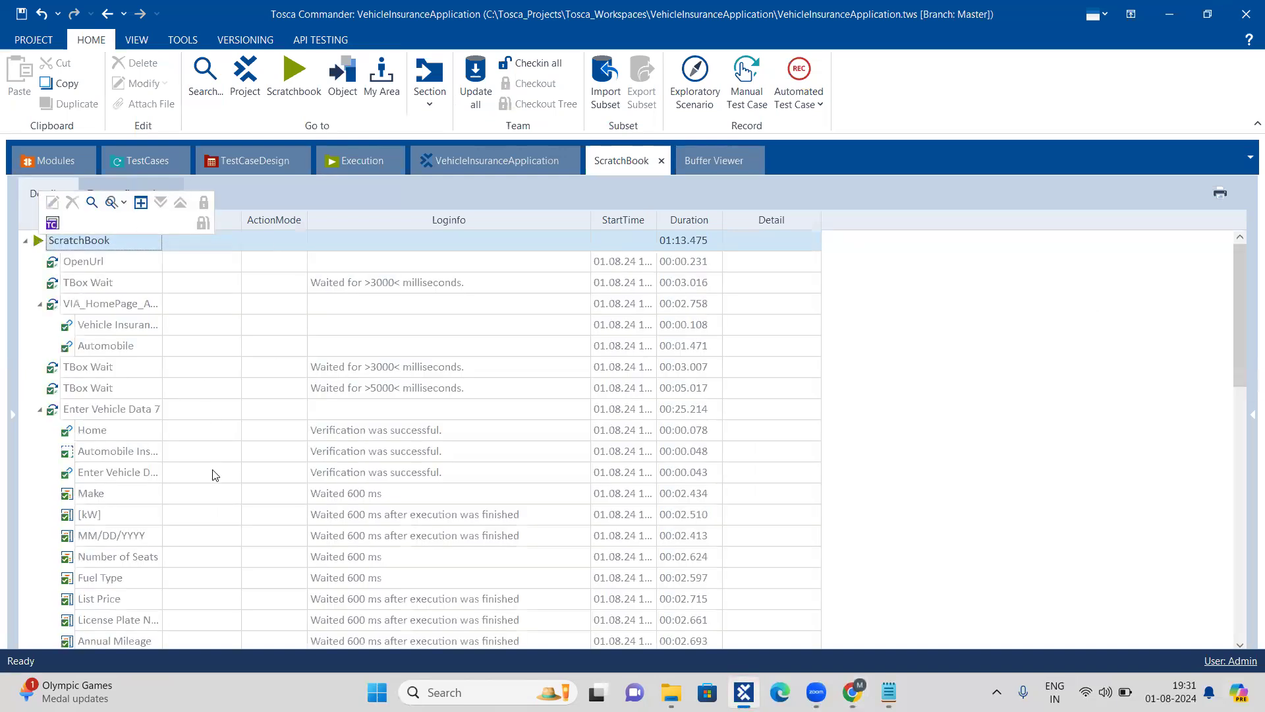
scroll(211, 472, "down", 10)
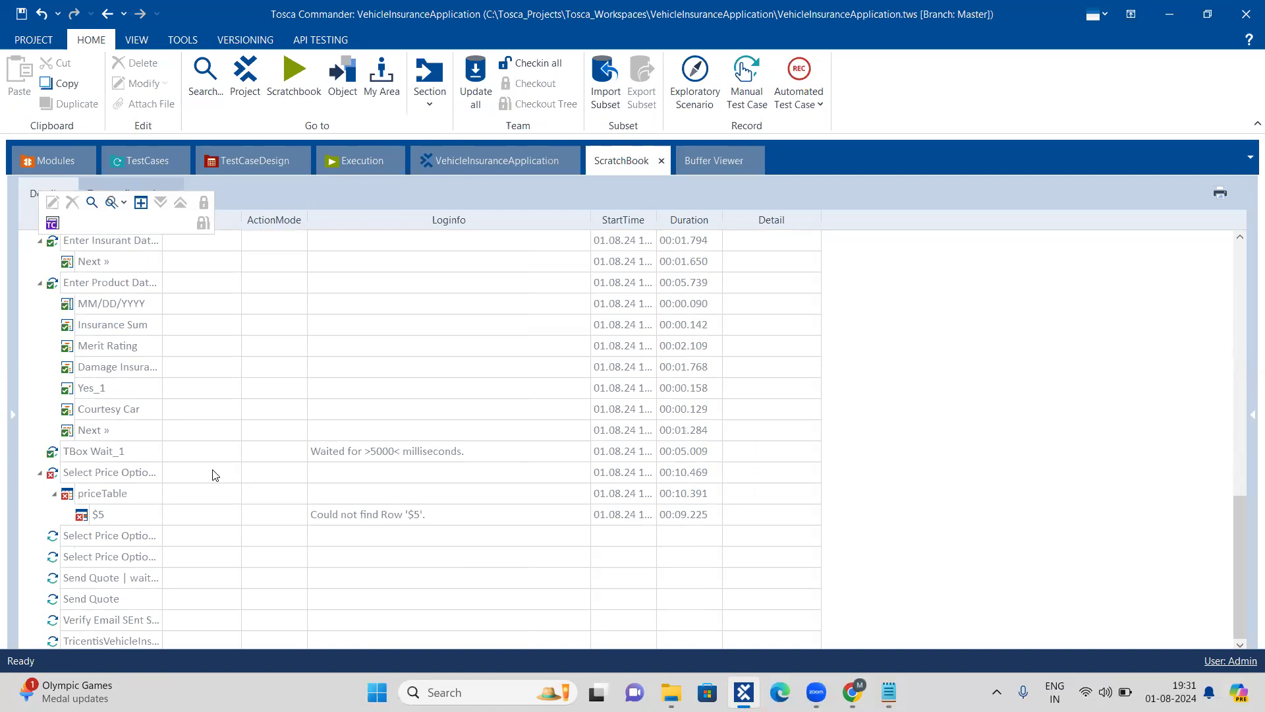
scroll(213, 475, "up", 5)
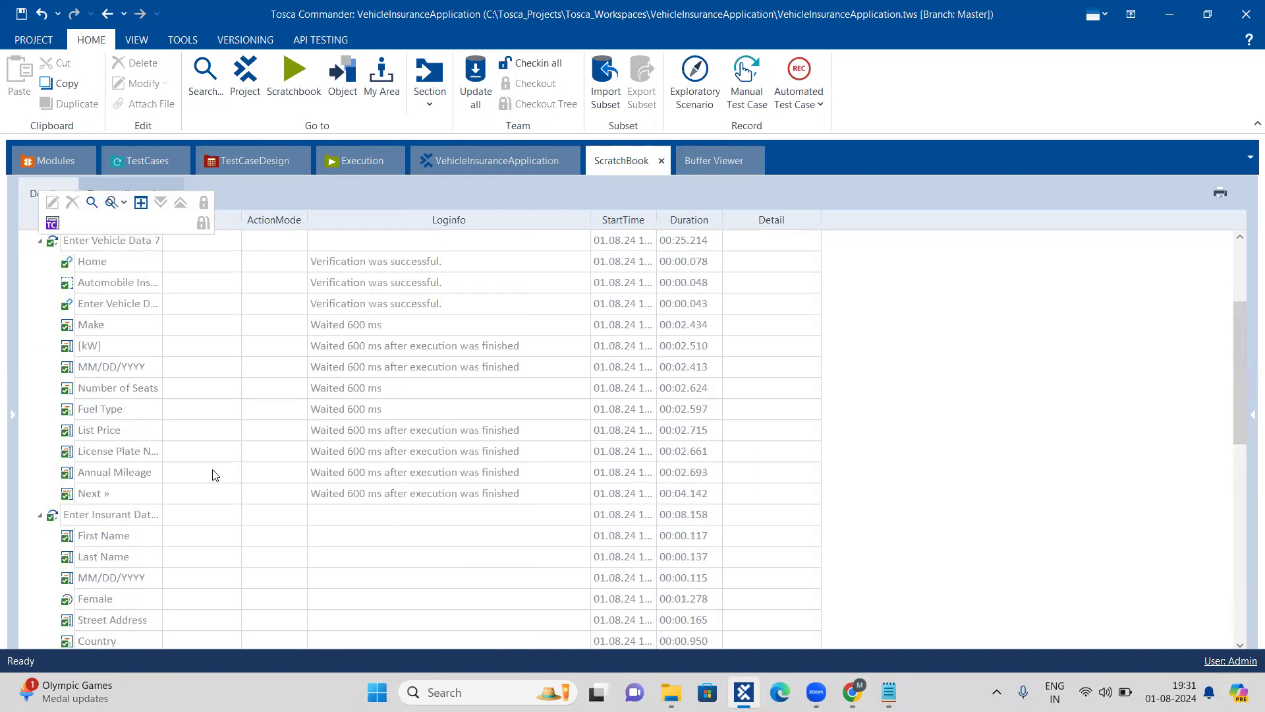
scroll(213, 474, "up", 3)
scroll(213, 474, "down", 8)
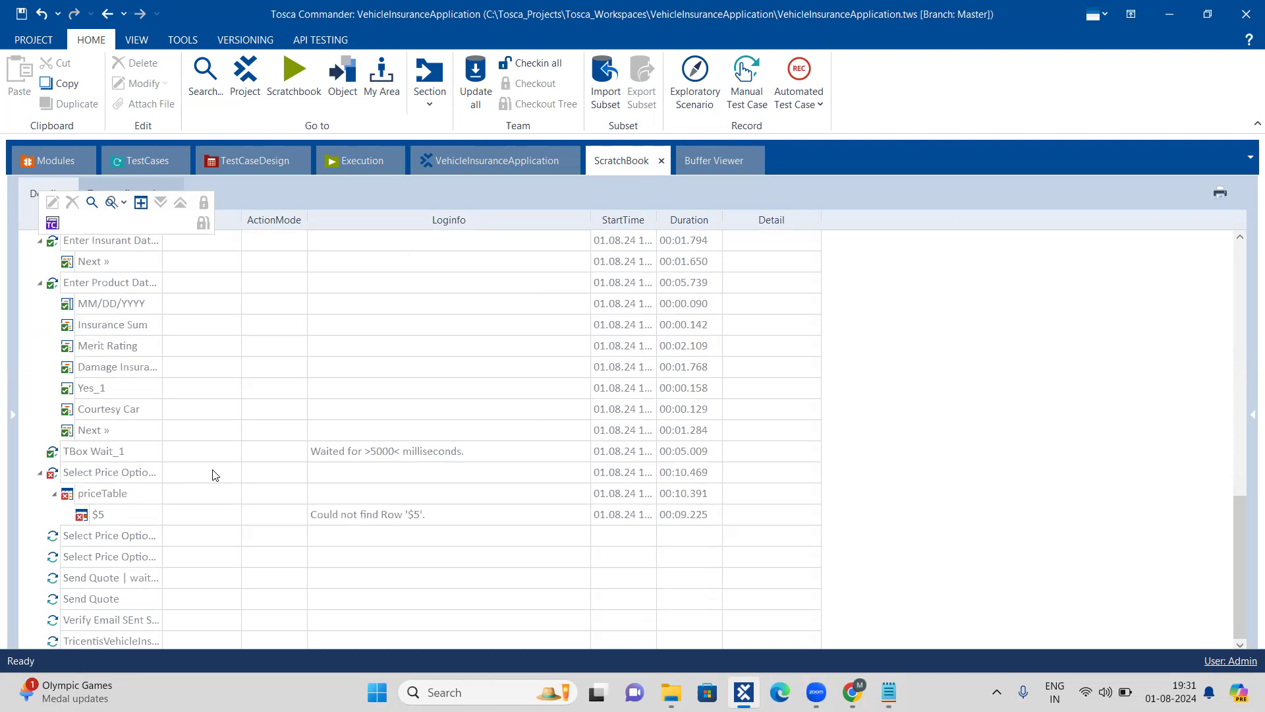
left_click(23, 15)
left_click(93, 261)
scroll(35, 328, "up", 5)
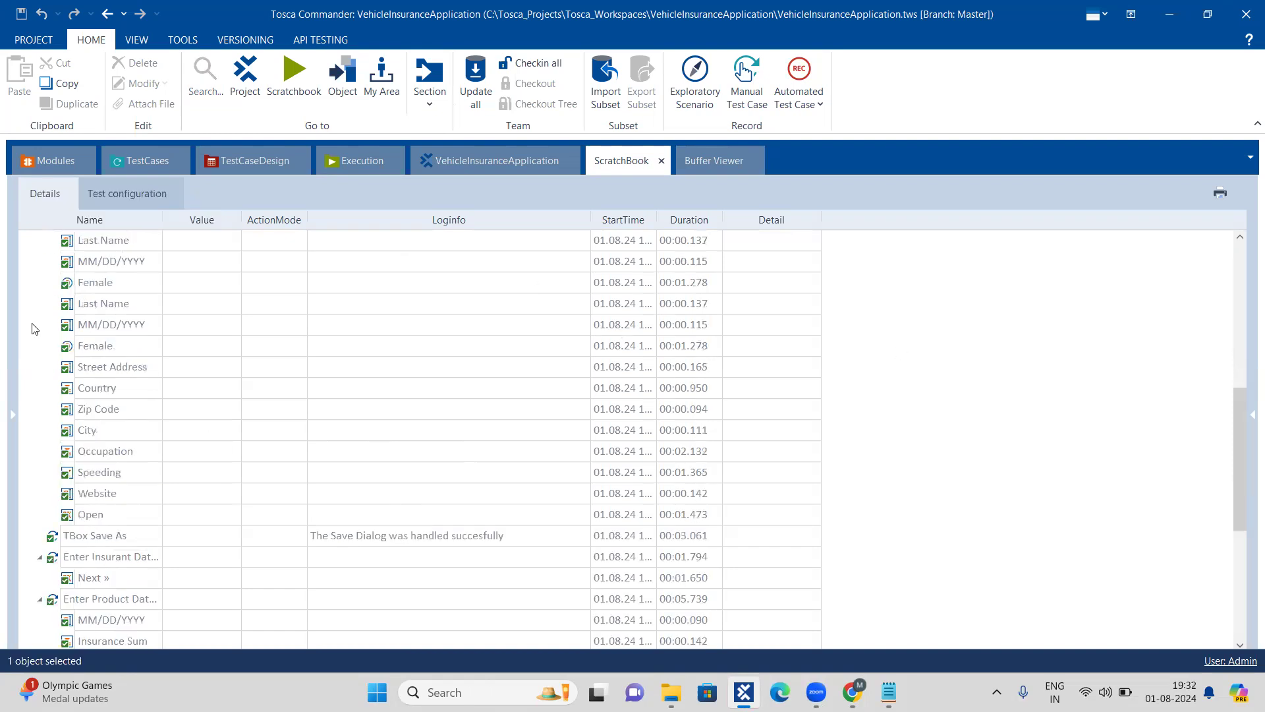
scroll(34, 328, "up", 7)
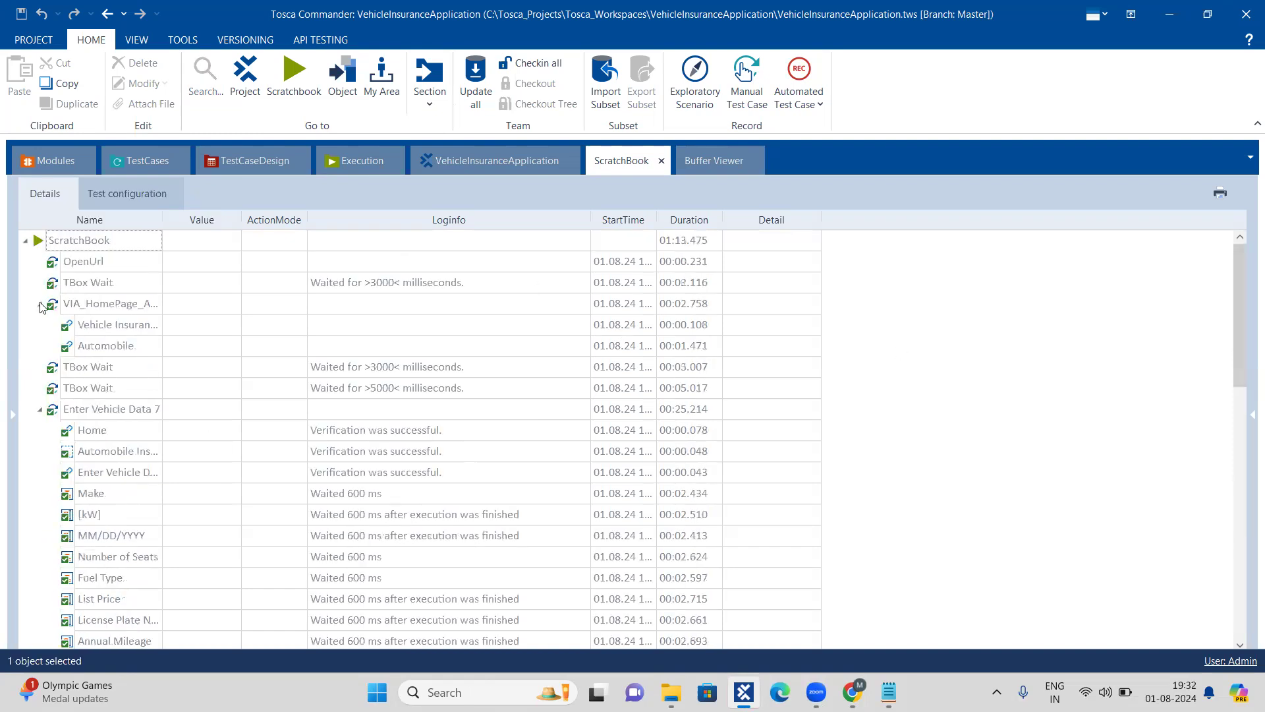
Step: Collapse the home page, vehicle, insurant, product data and Select Price Option entries in the ScratchBook log
left_click(39, 304)
left_click(39, 367)
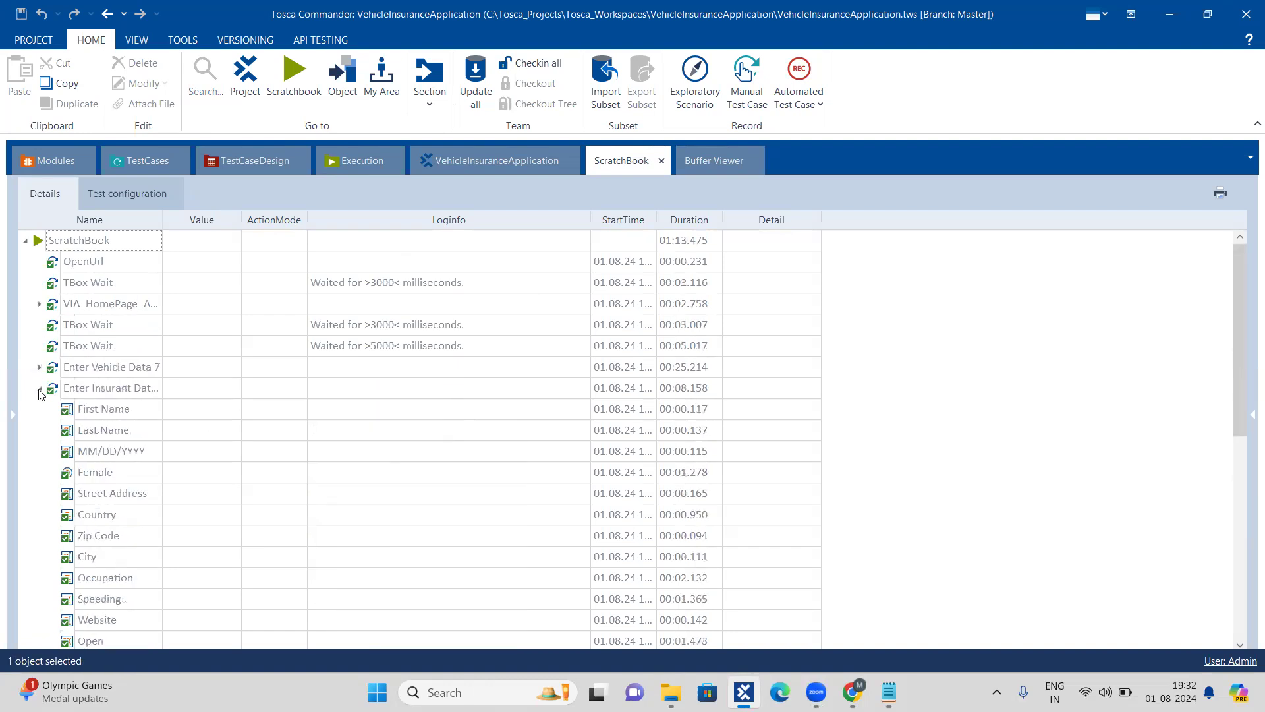
left_click(39, 388)
left_click(39, 431)
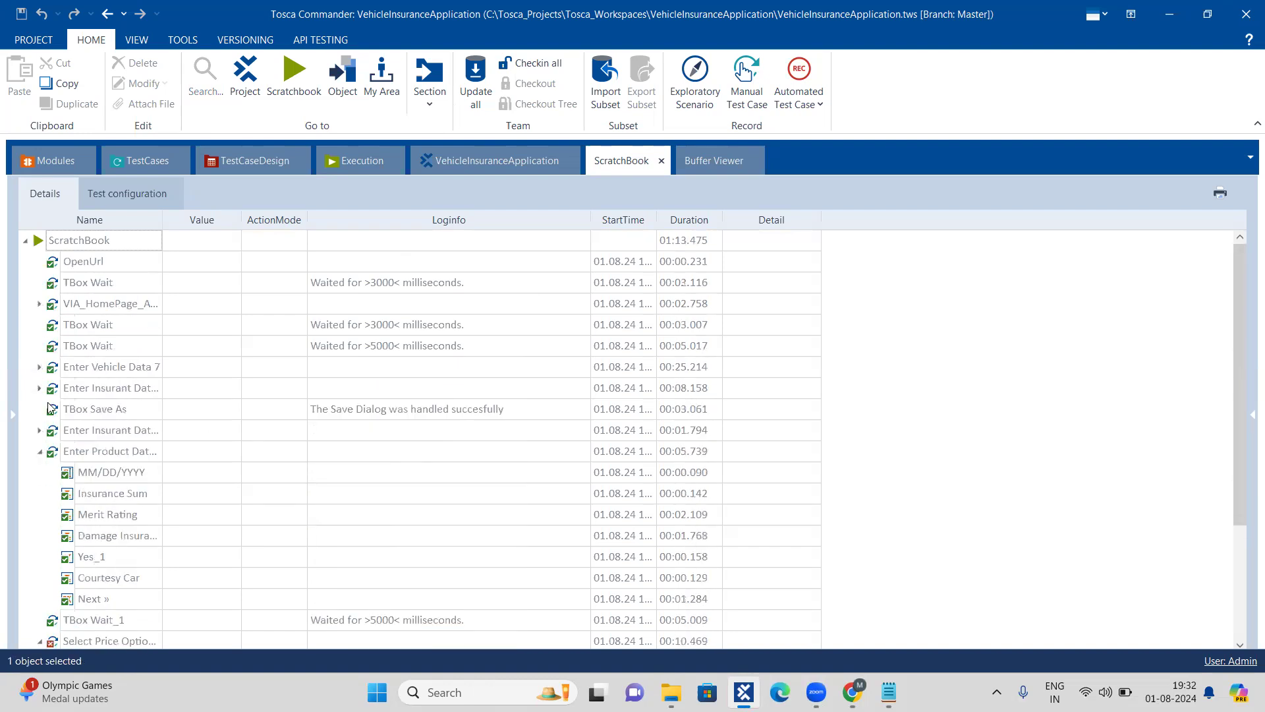
left_click(39, 451)
left_click(39, 494)
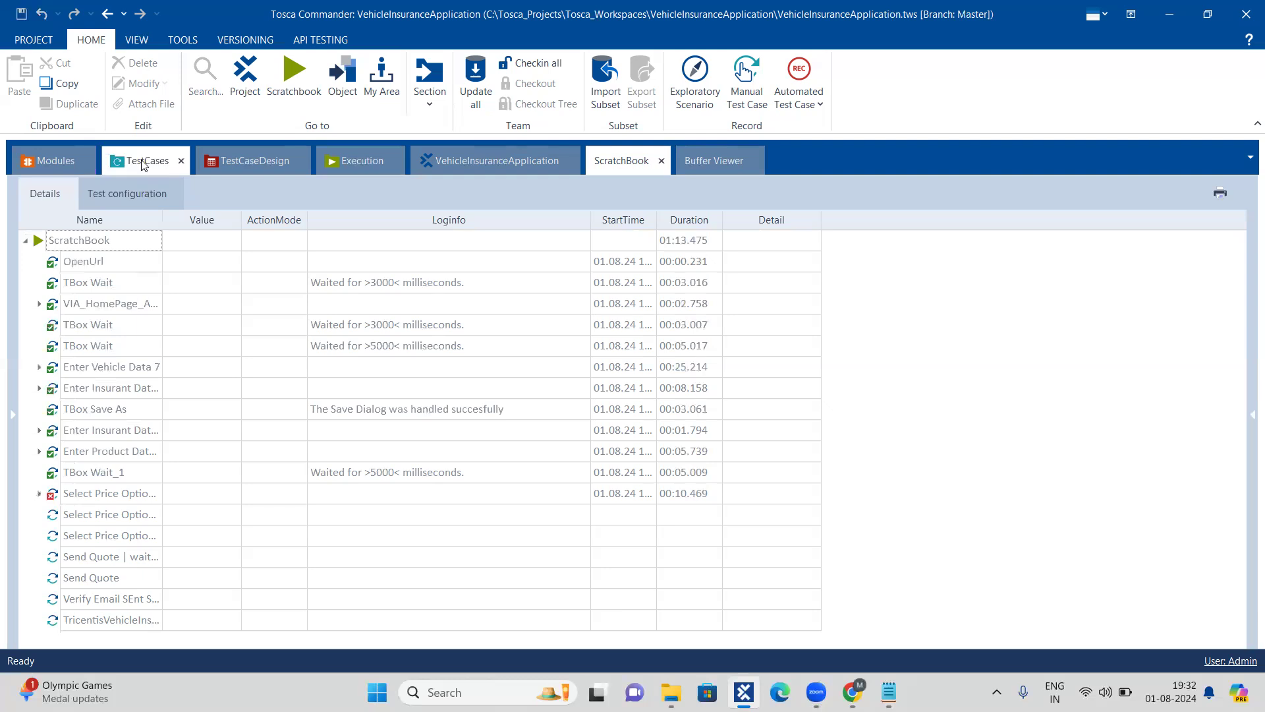
Step: Go to the project's modules, collapse the VehicleInsuranceApplication folder and select the Modules root folder
left_click(69, 166)
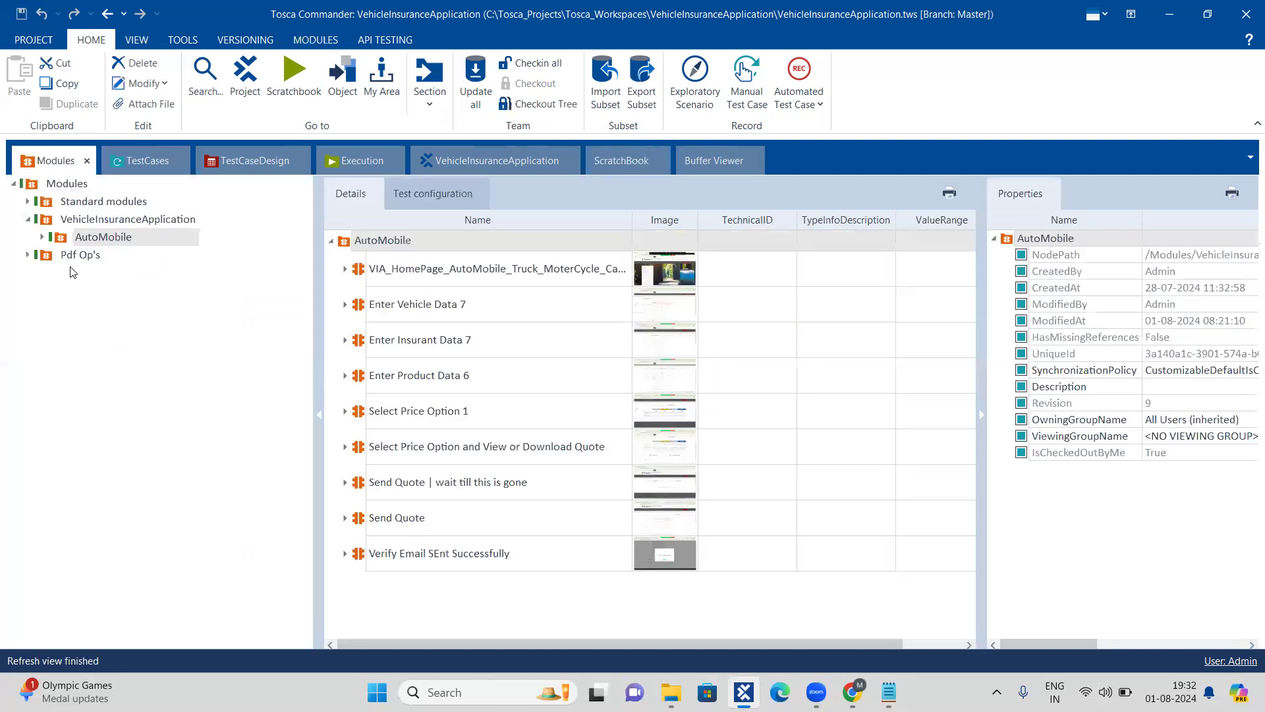
left_click(29, 220)
left_click(30, 187)
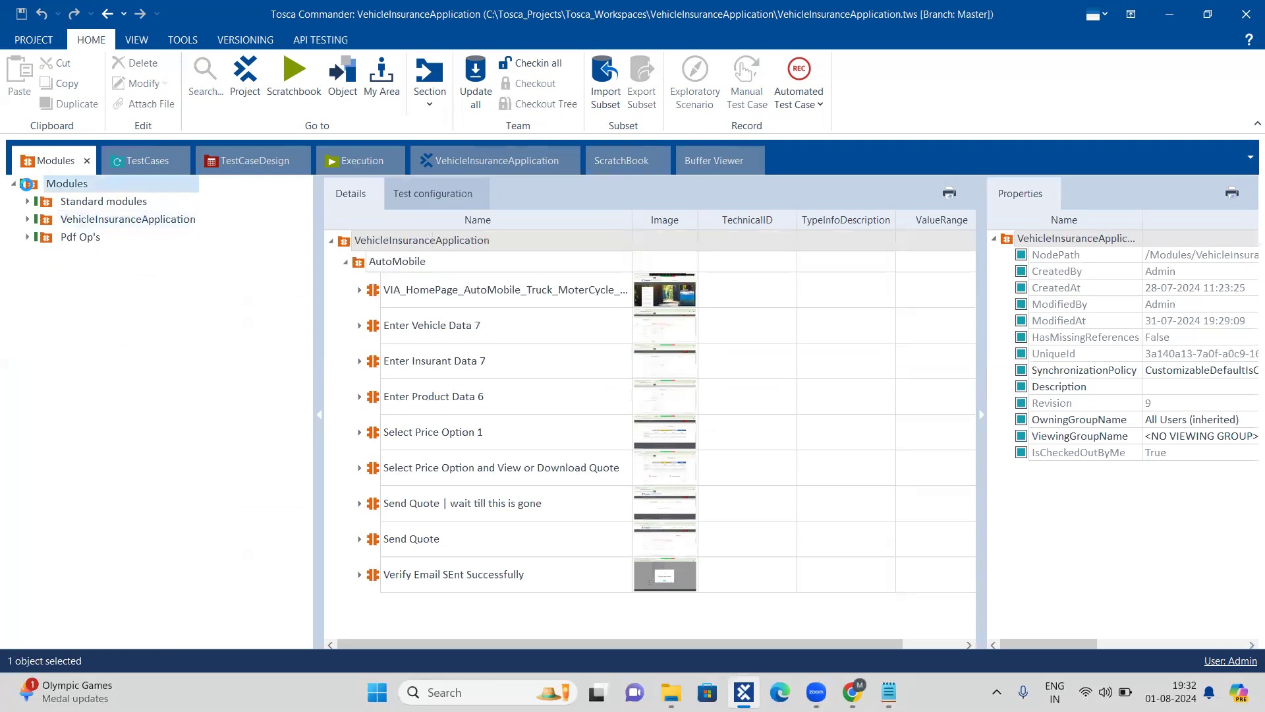
right_click(34, 187)
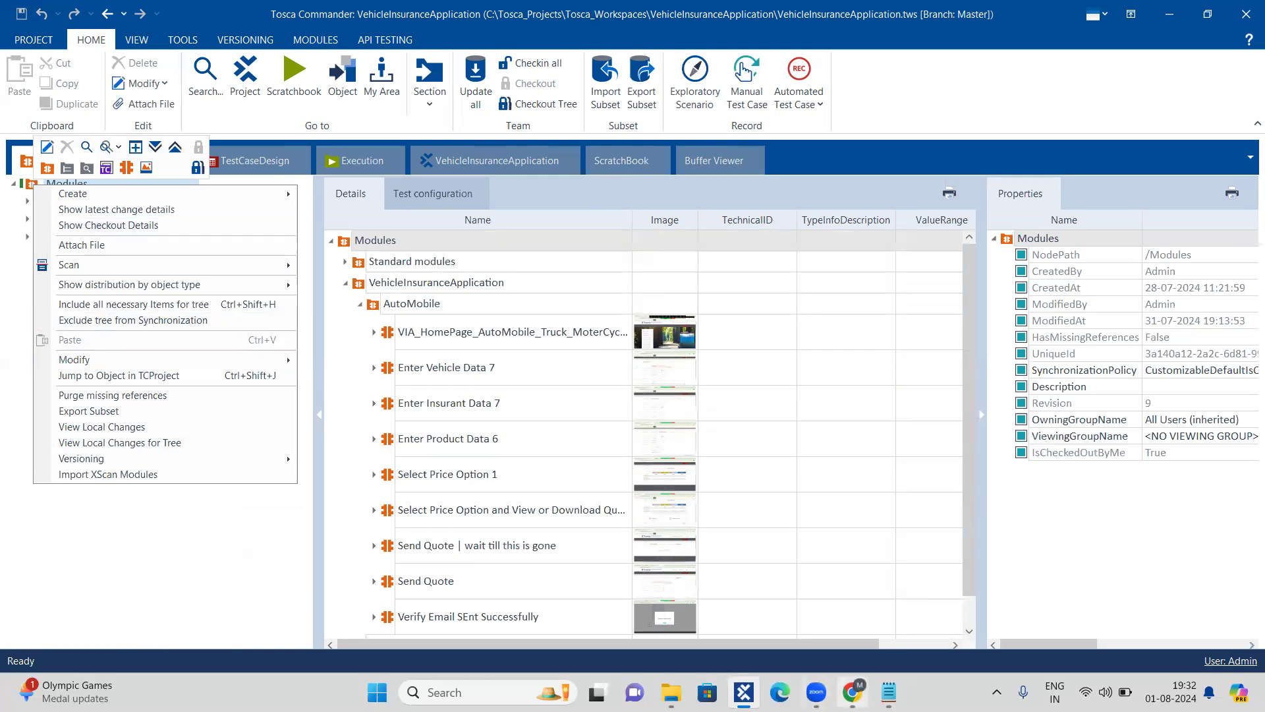
Step: Switch to Chrome, close the Enter Product Data page and open the Demo Web Shop site
left_click(852, 692)
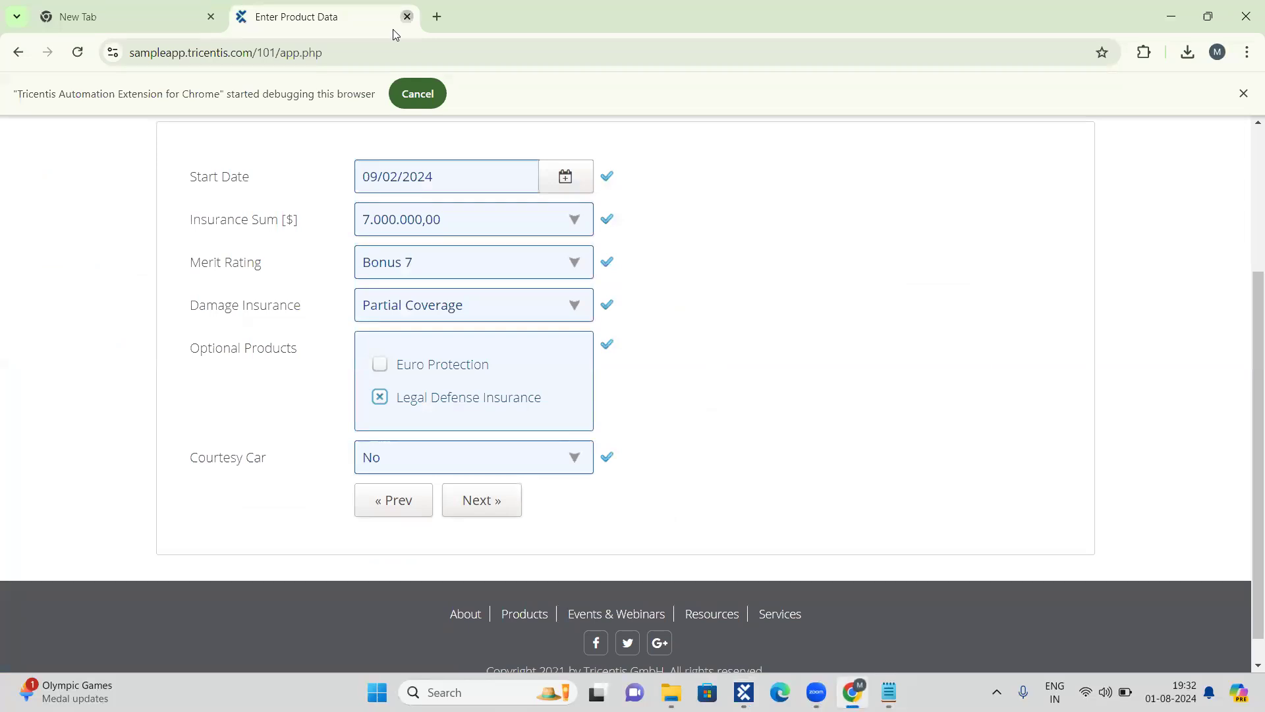
left_click(407, 17)
left_click(559, 85)
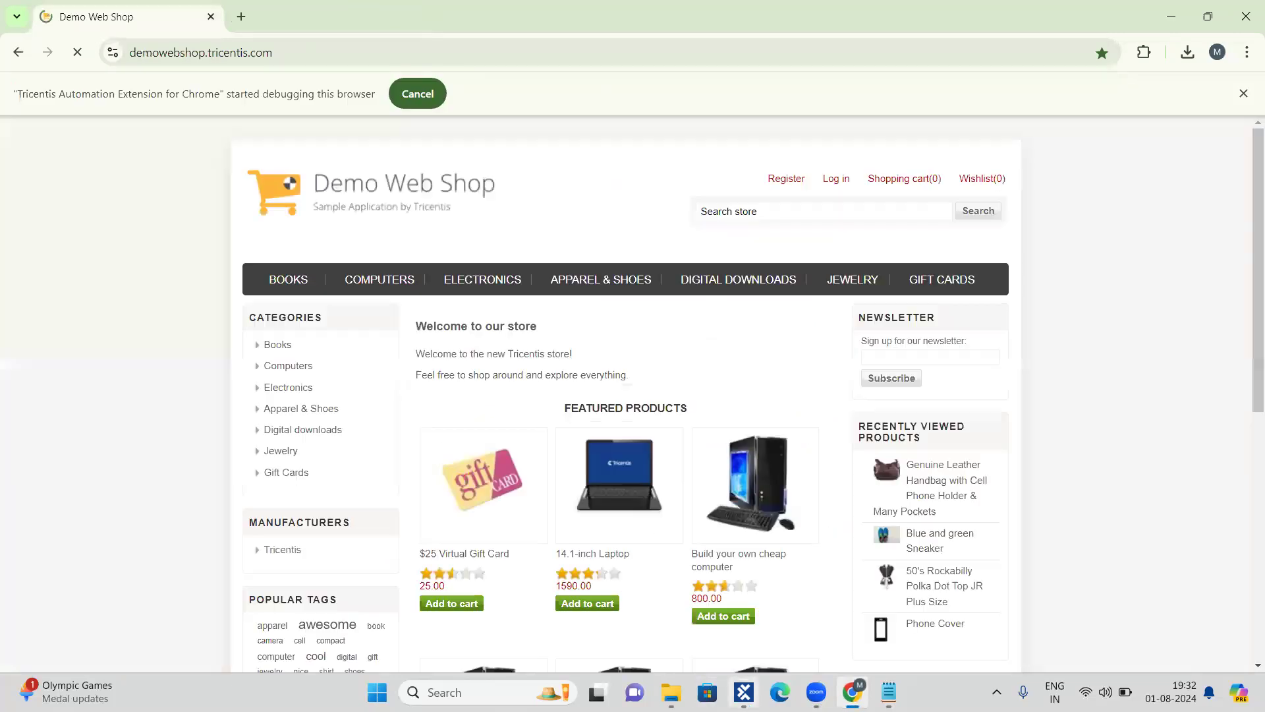
Step: Return to Tosca Commander and scan the Demo Web Shop page with XScan from the Modules root folder
left_click(744, 692)
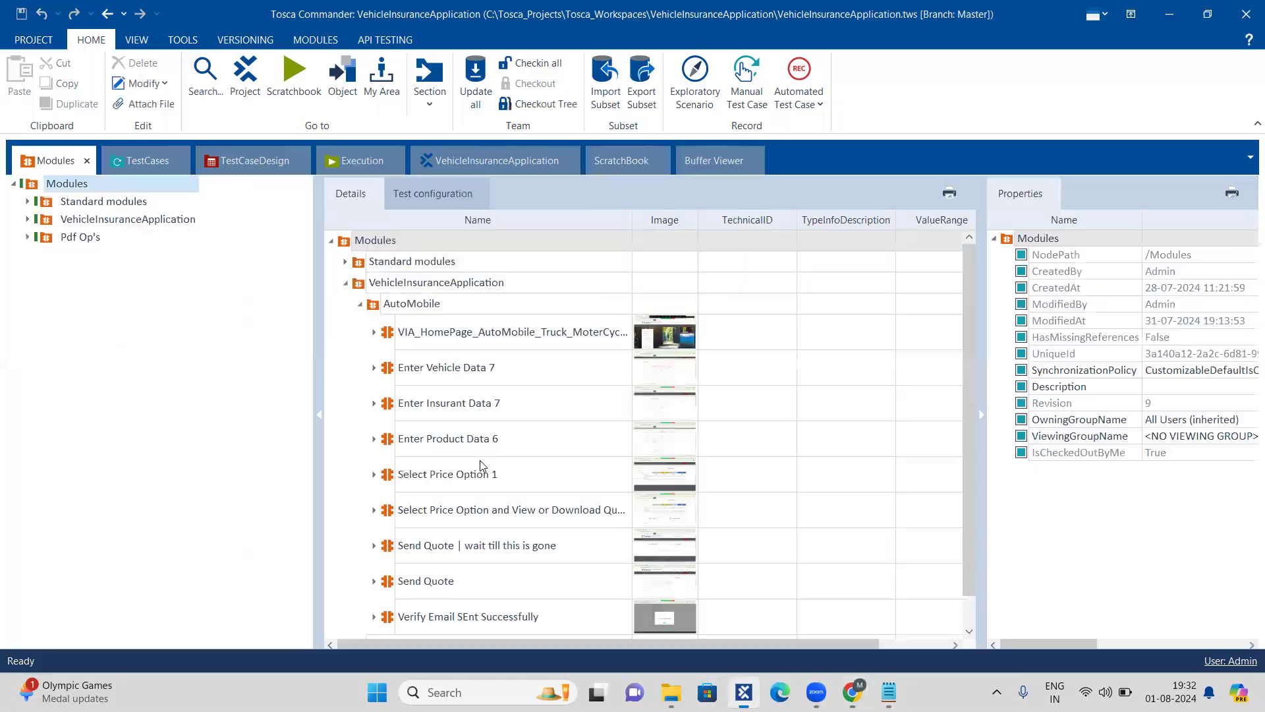
left_click(32, 187)
key("ctrl+shift+a")
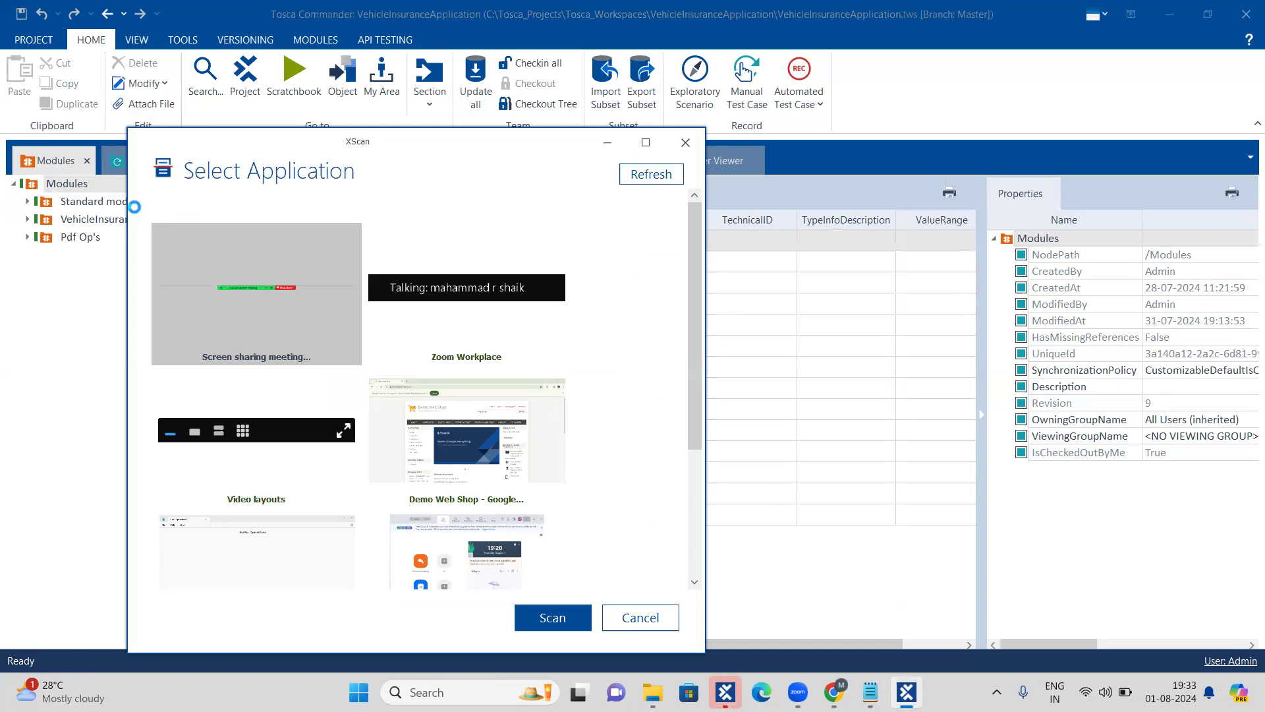
left_click(445, 417)
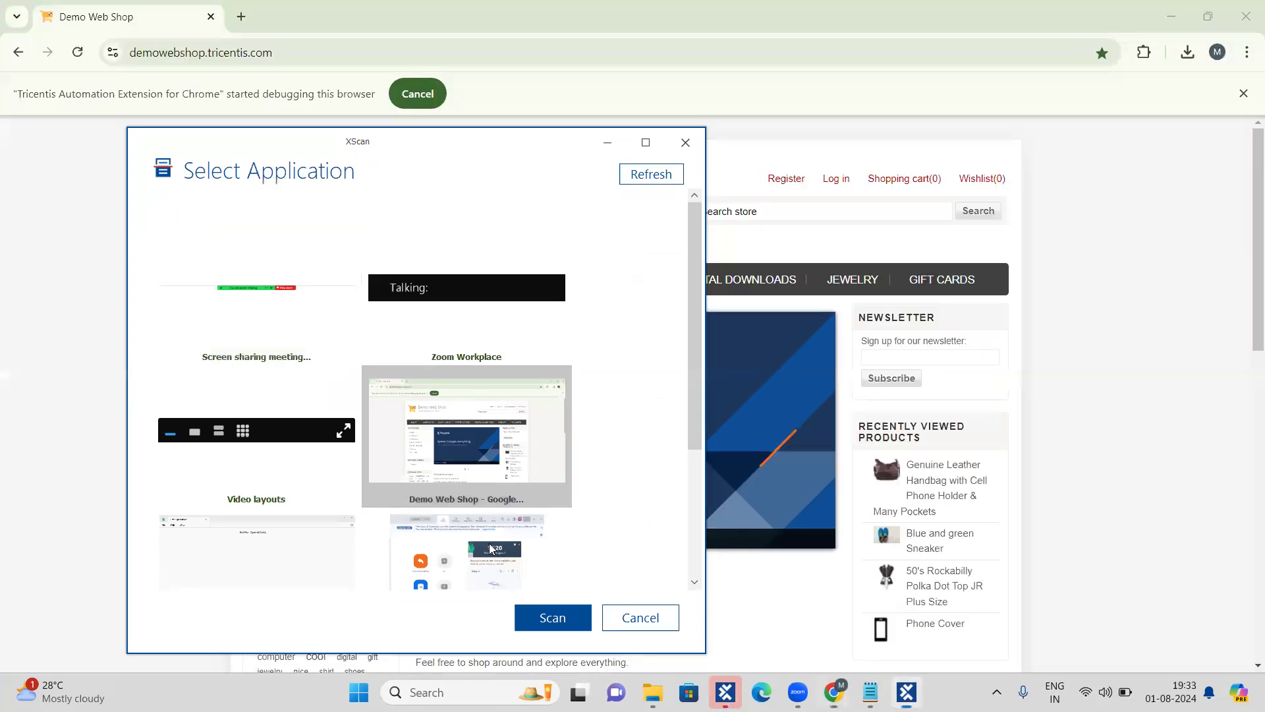
left_click(543, 619)
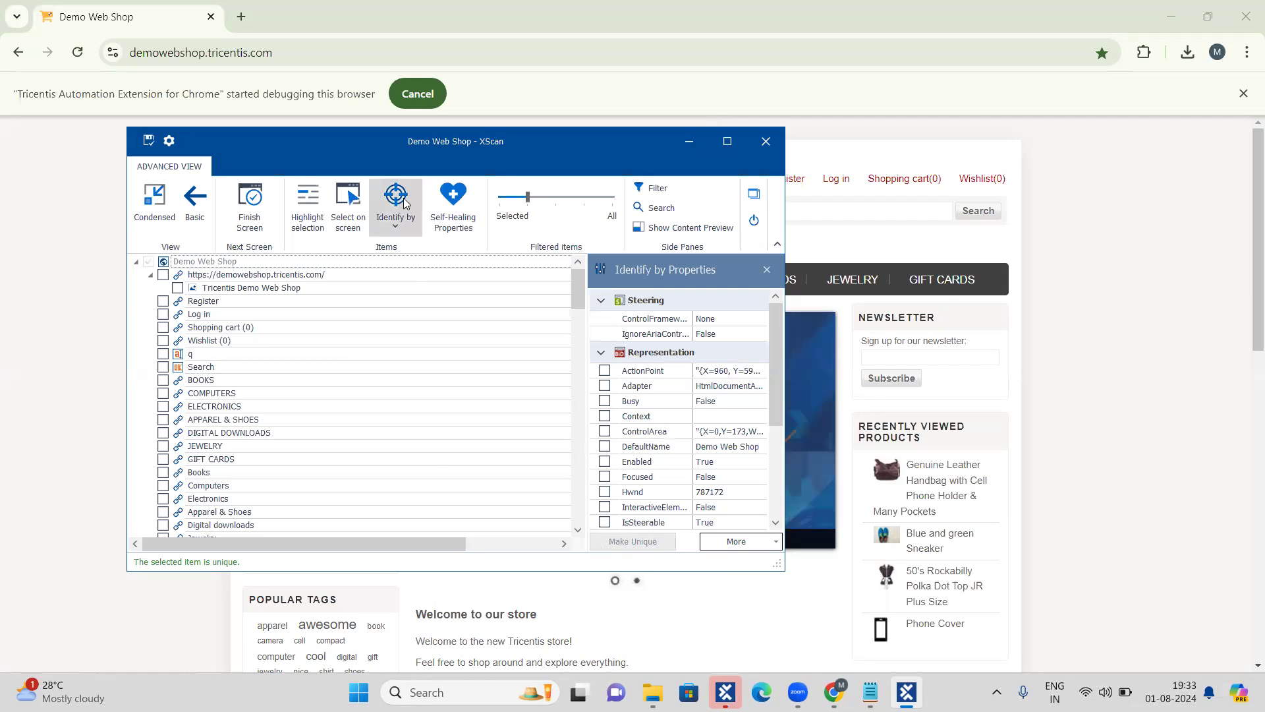
Step: Pick the Register link directly on the Demo Web Shop page as the control for the scanned module
left_click(360, 202)
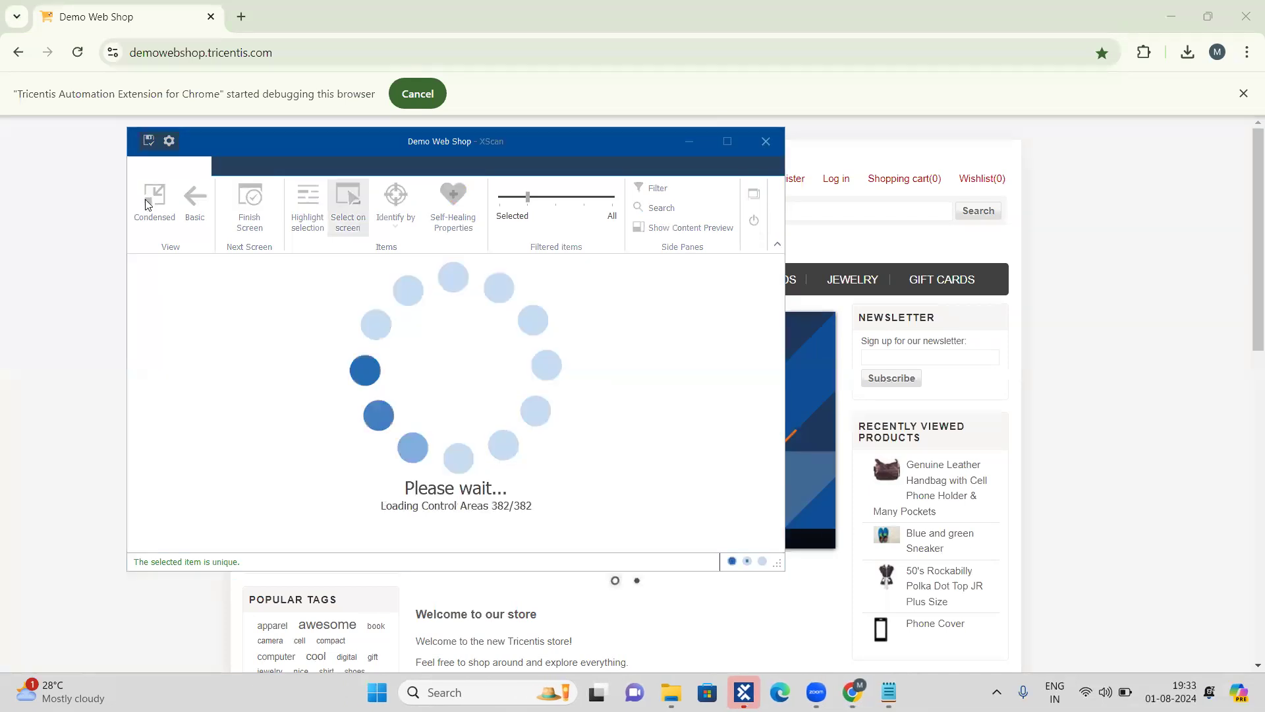
left_click(152, 201)
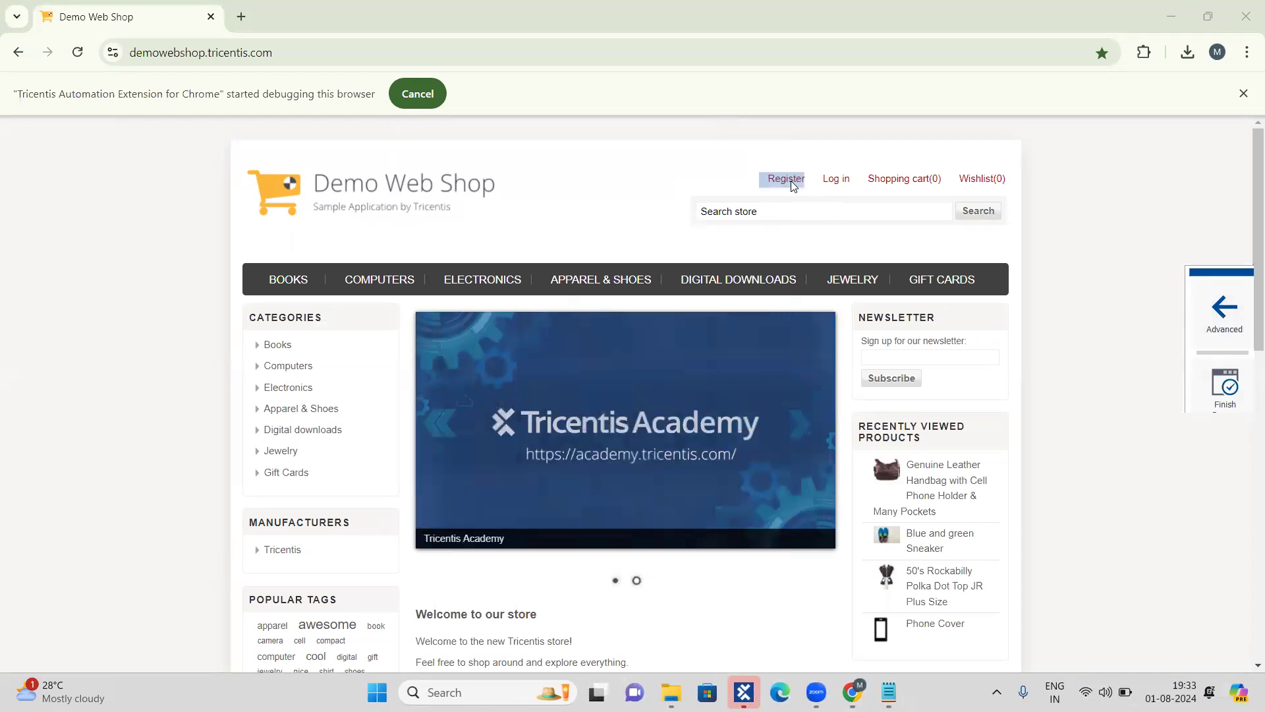
left_click(1224, 313)
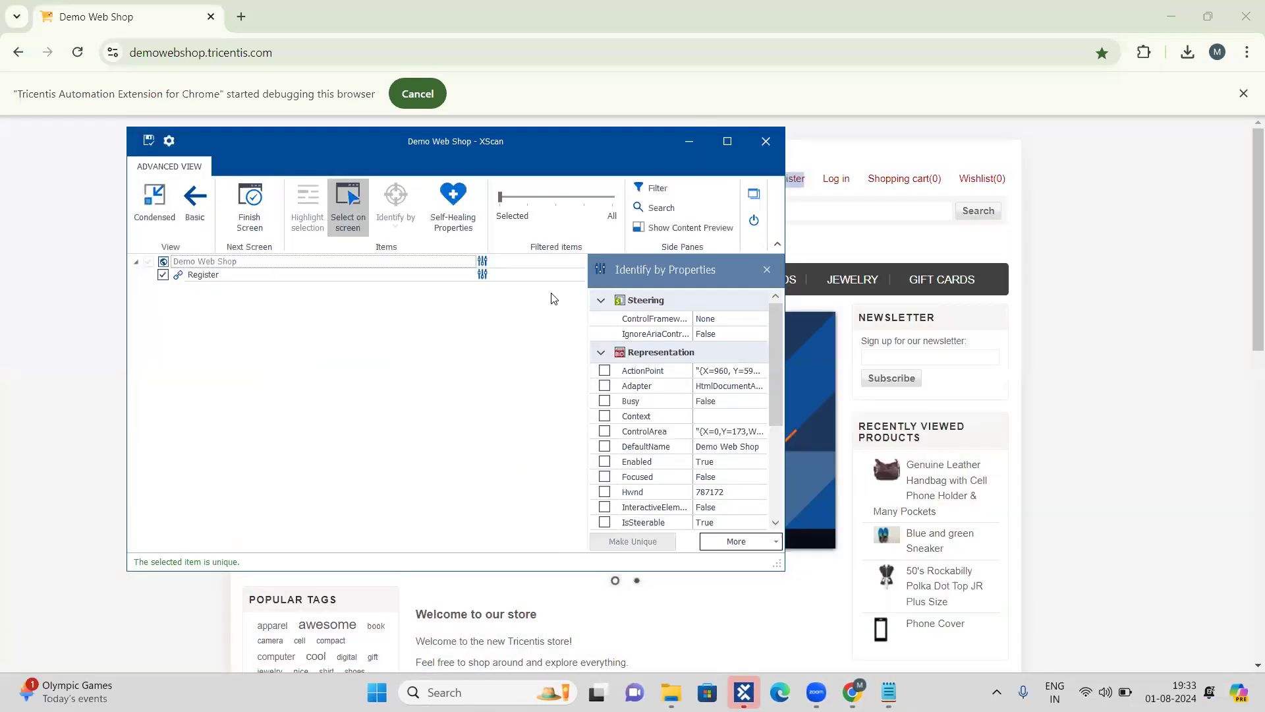
left_click(348, 199)
Step: Rename the scanned module as Wait On, save it and close XScan, and collapse the VehicleInsuranceApplication folder in the module details
left_click(280, 262)
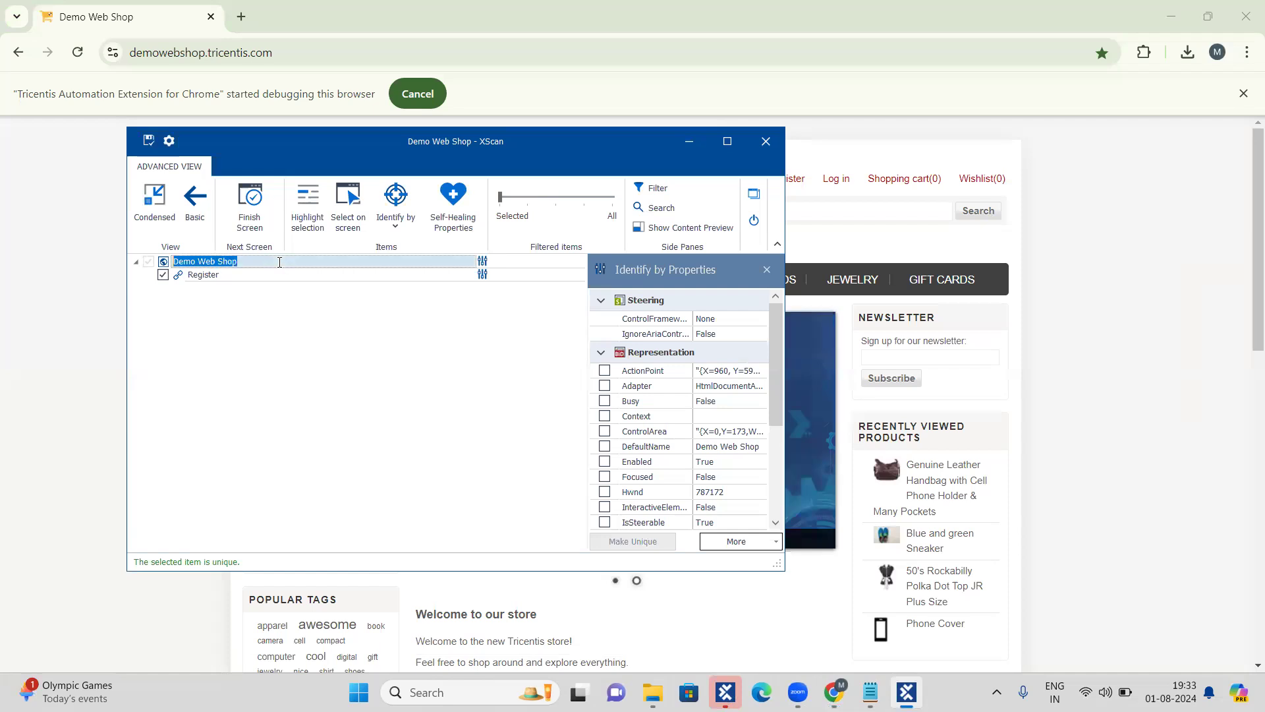
type("Wait ")
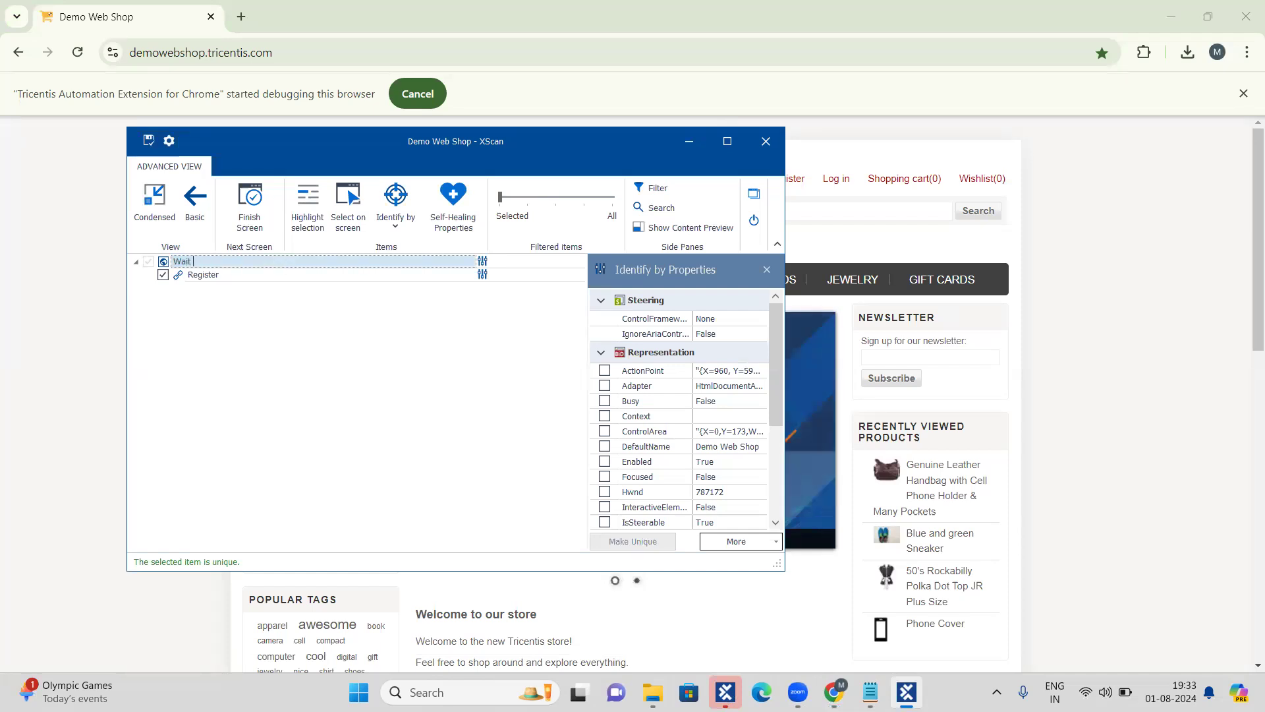
type("On")
left_click(201, 330)
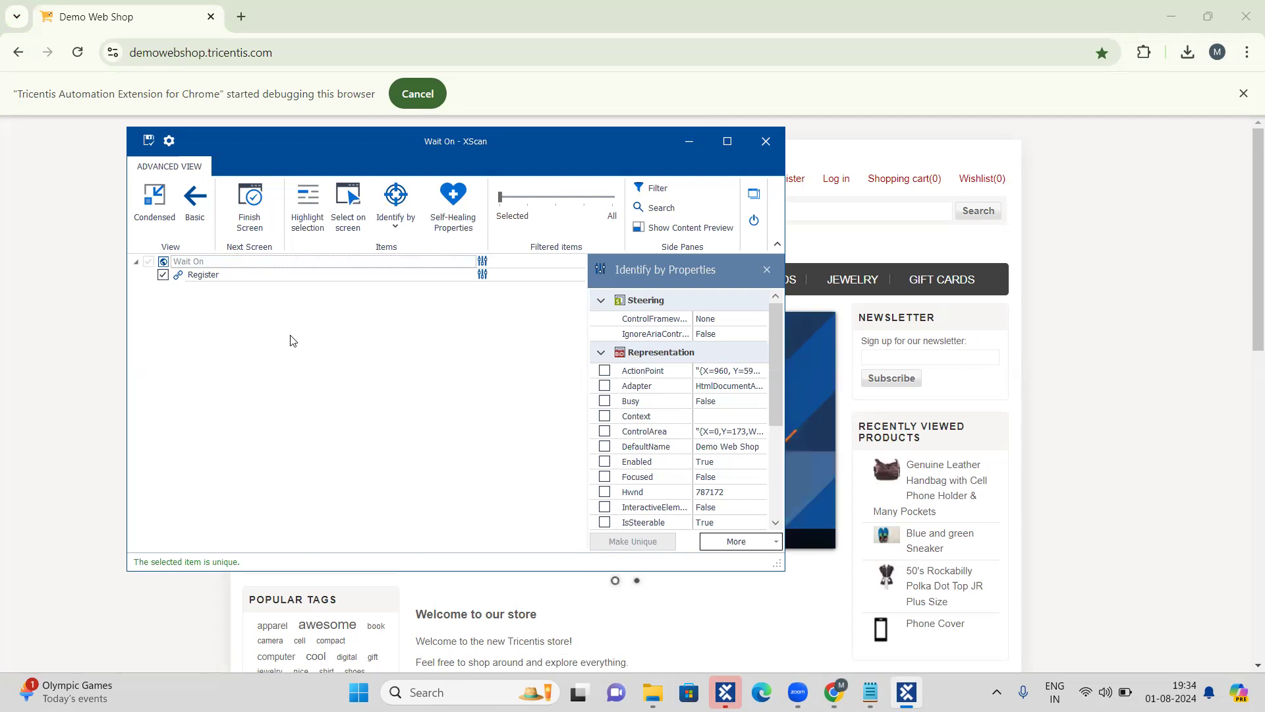
left_click(754, 220)
left_click(387, 390)
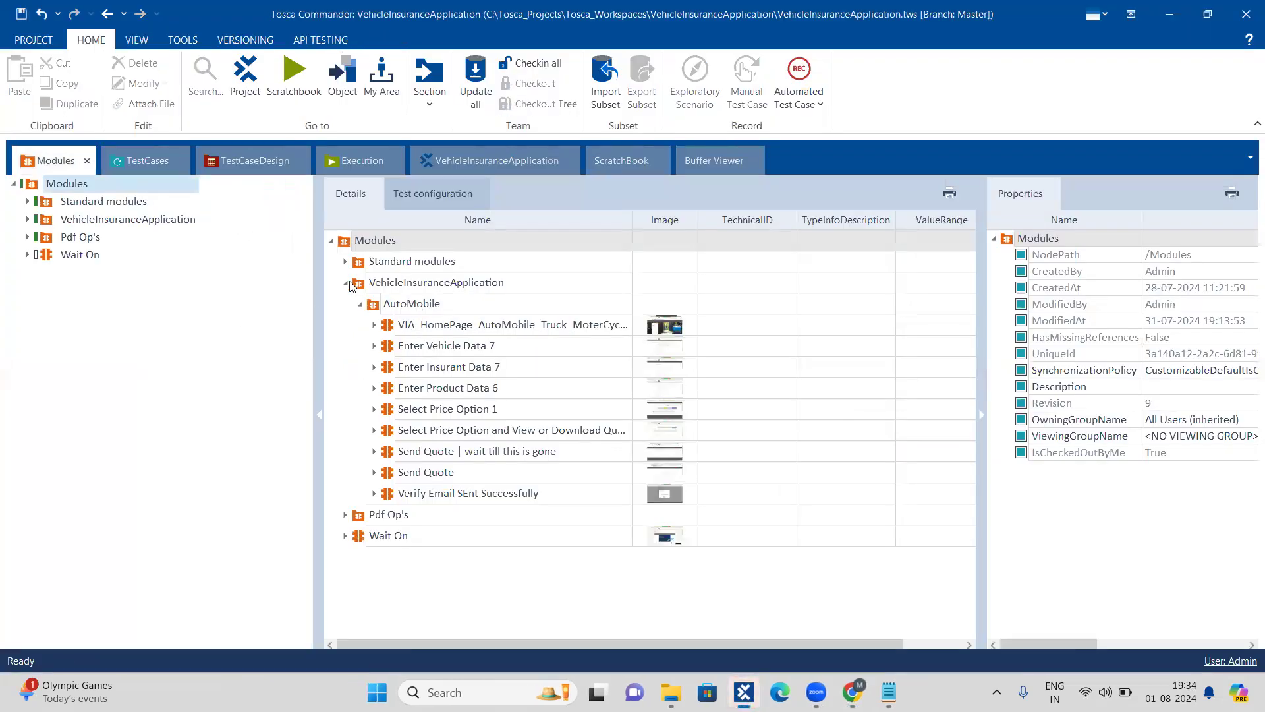
left_click(117, 347)
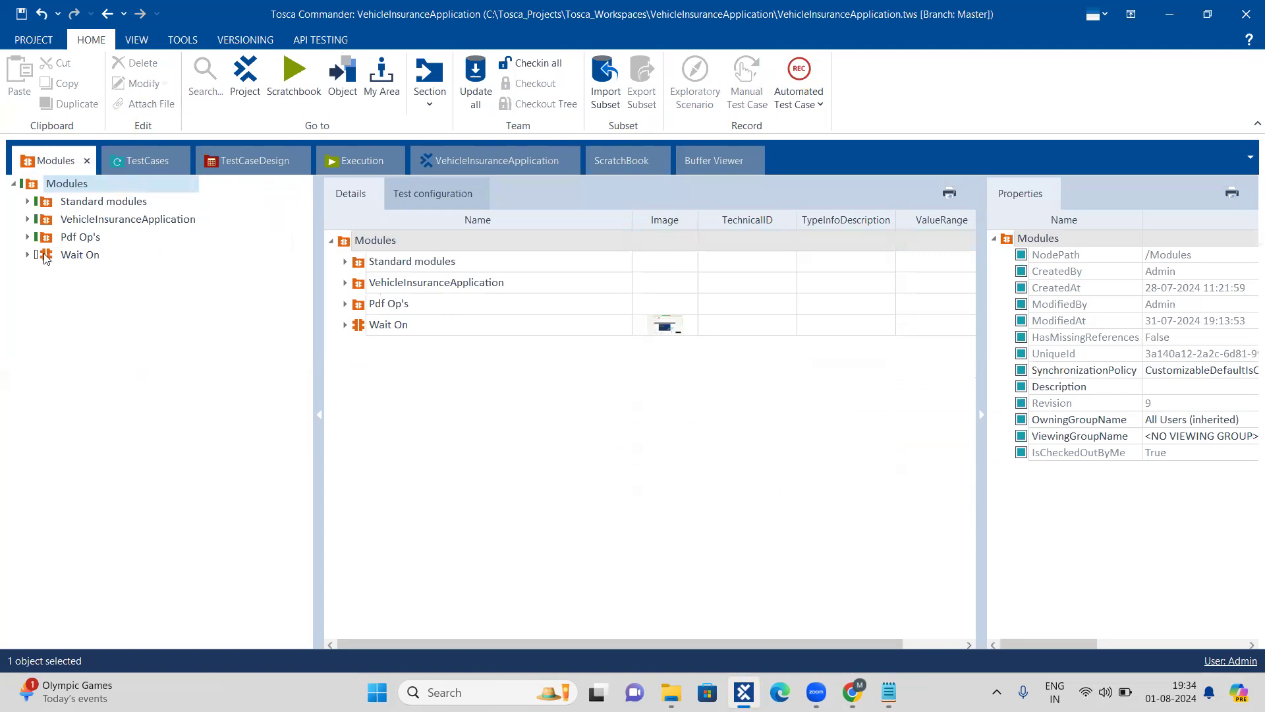
Step: Create a new folder named Wait On under the TestCases root
left_click(144, 160)
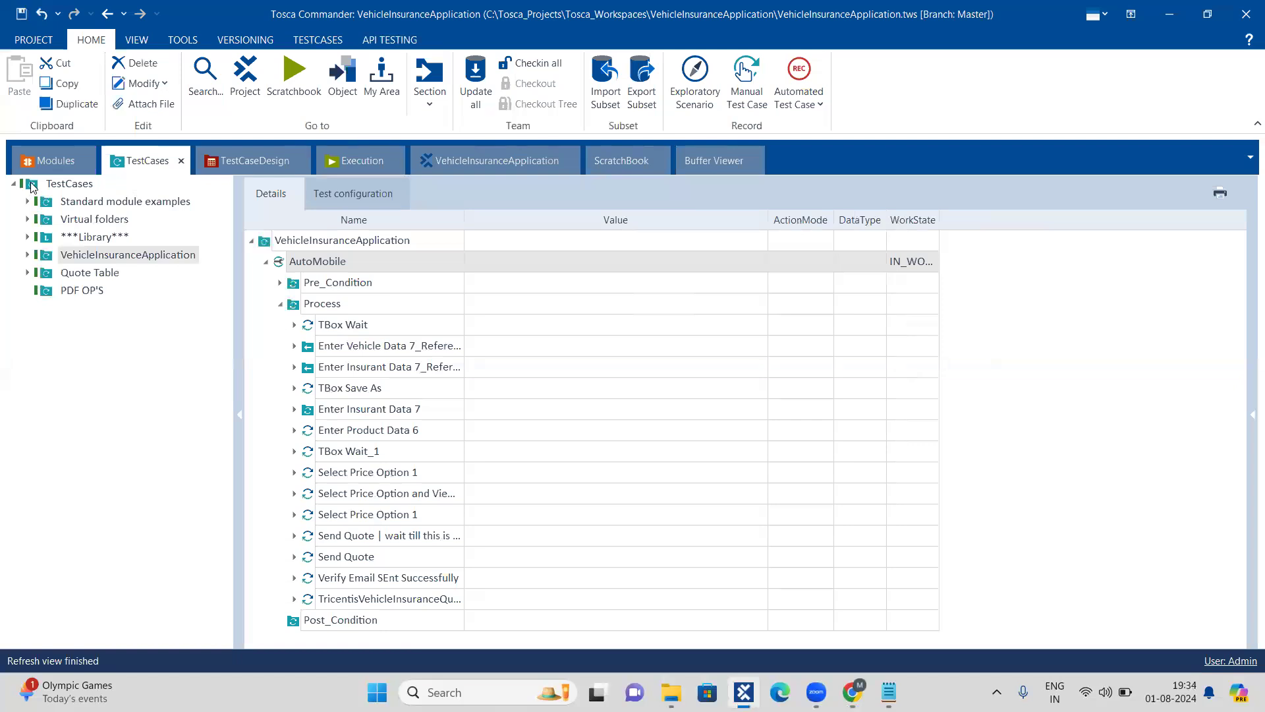
right_click(30, 184)
left_click(45, 169)
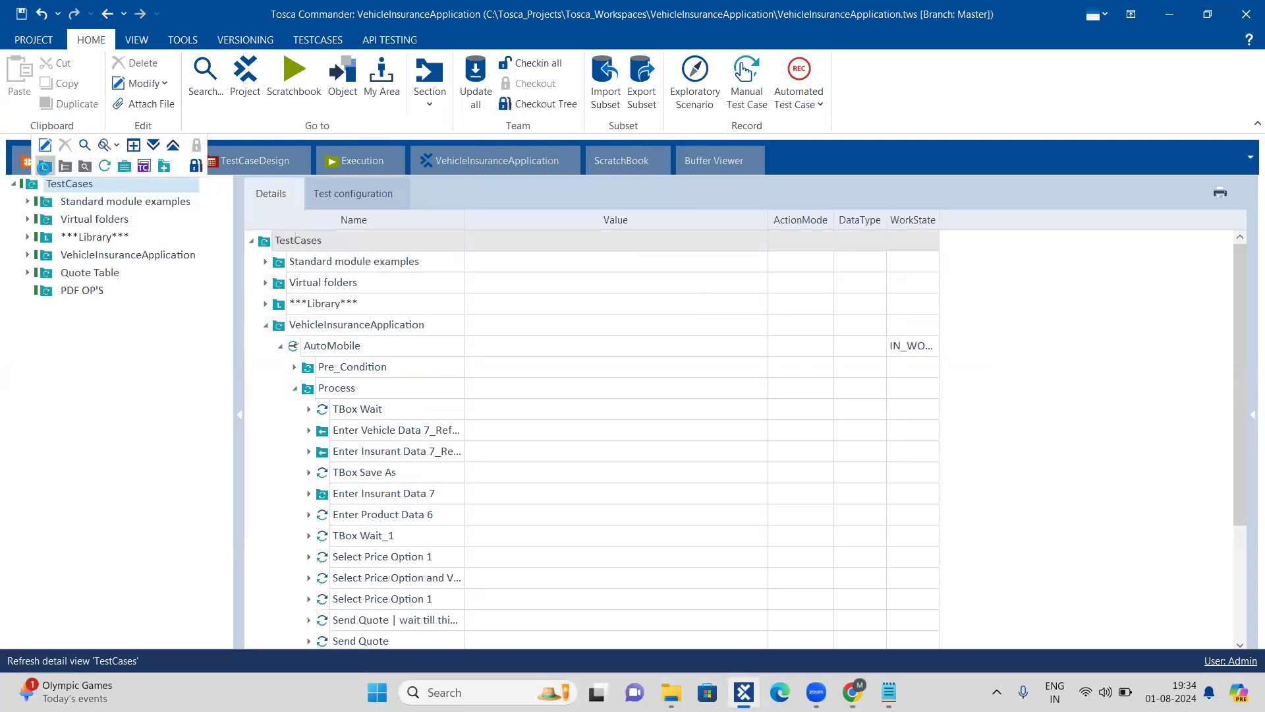
type("Wait On")
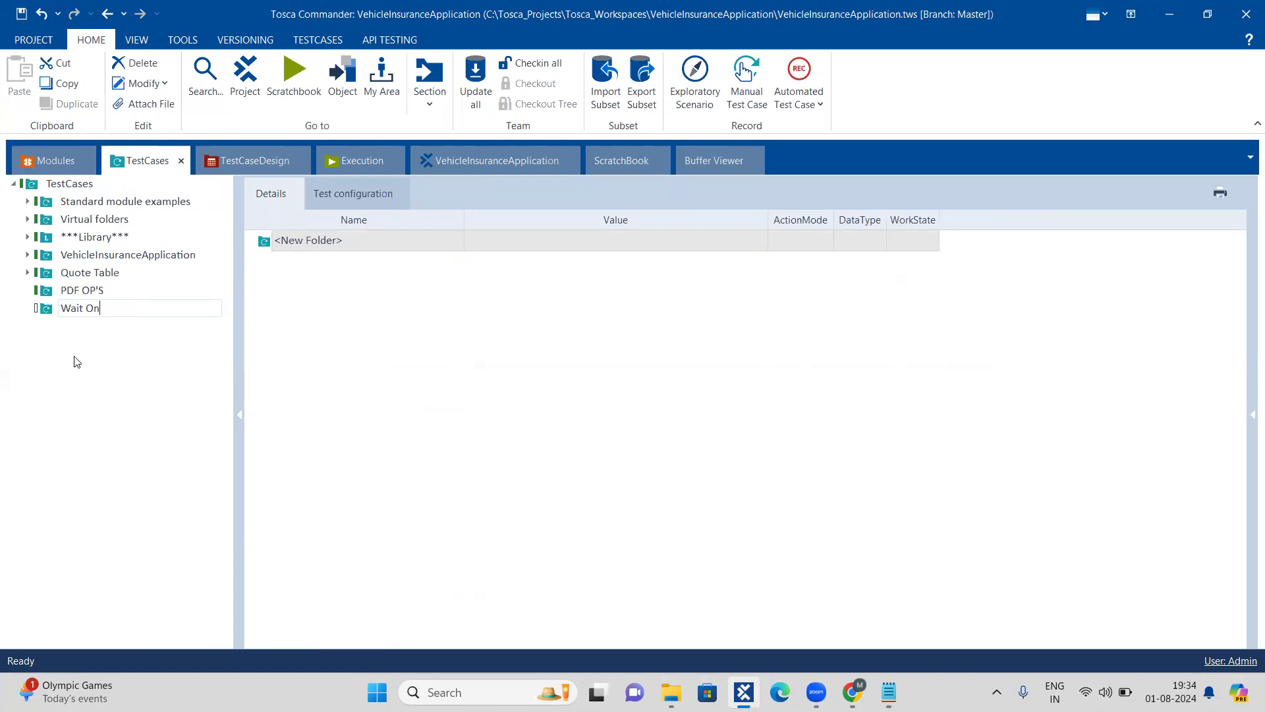
key("Return")
Step: Create a test case named Wait On inside the Wait On folder
right_click(48, 312)
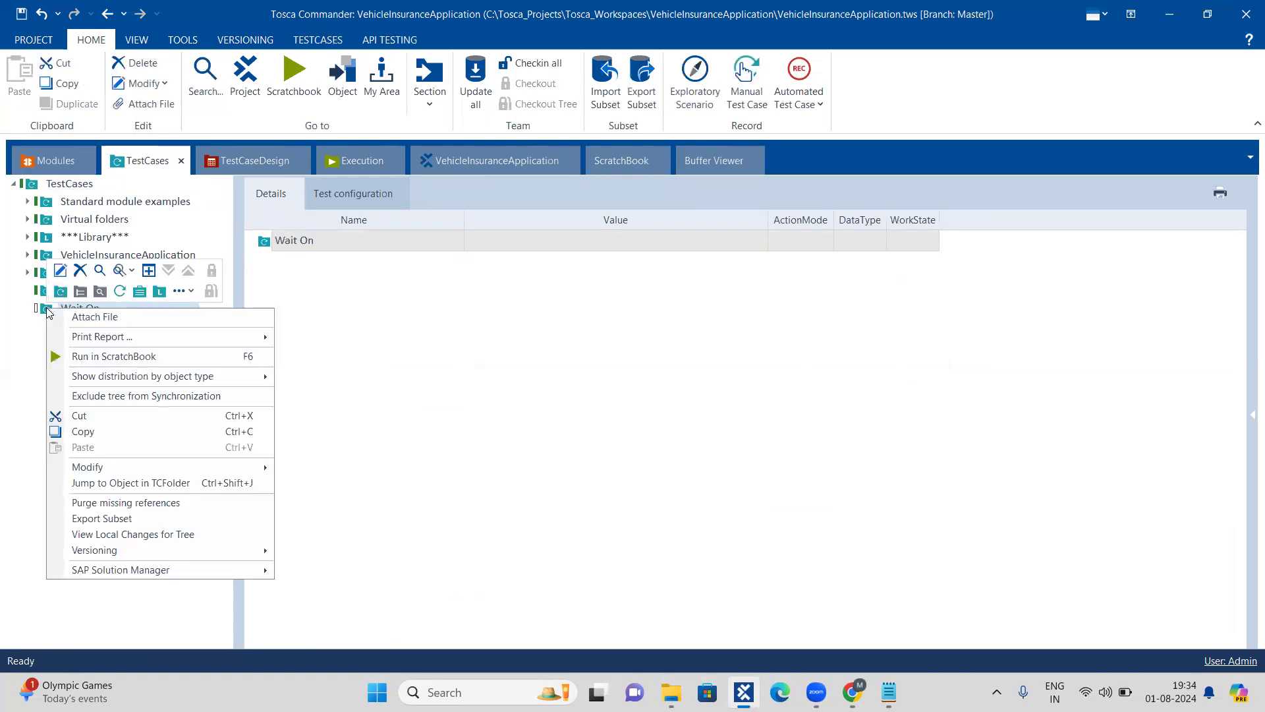
left_click(119, 291)
type("Wait On")
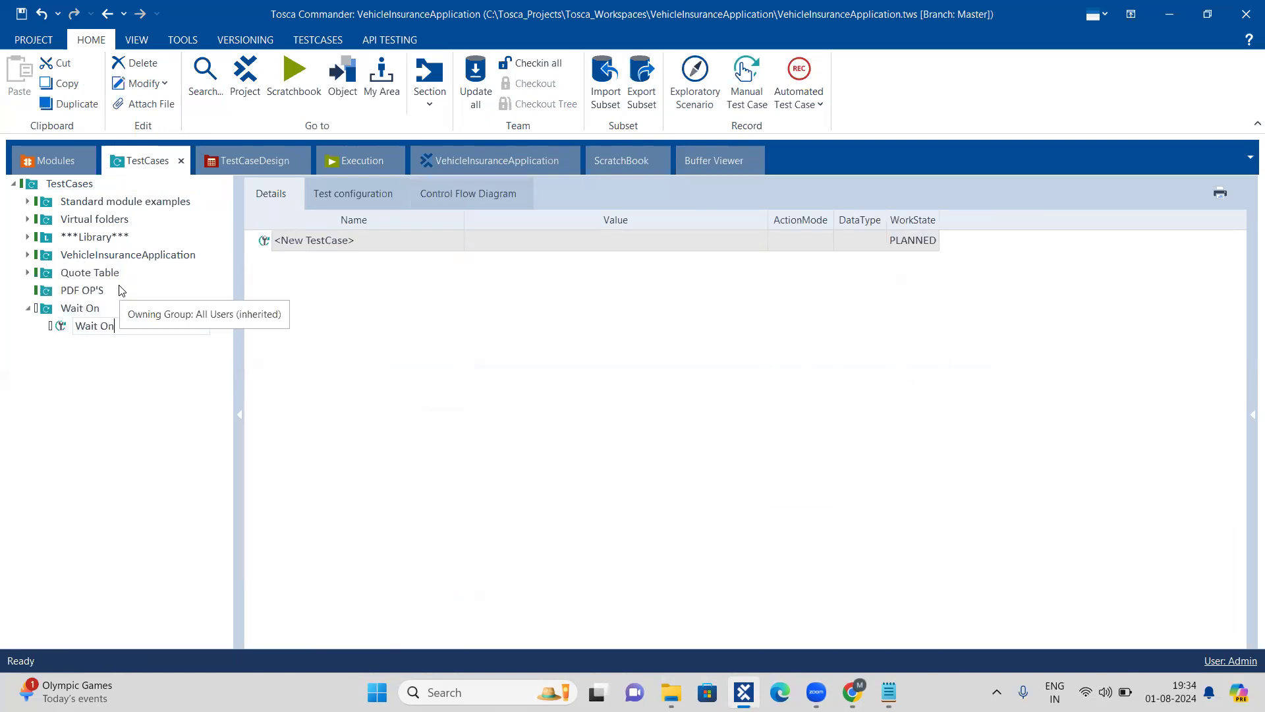
key("Return")
Step: Add the Wait On module to the Wait On test case as a test step and select its Register attribute
left_click(36, 160)
left_click_drag(49, 262, 64, 328)
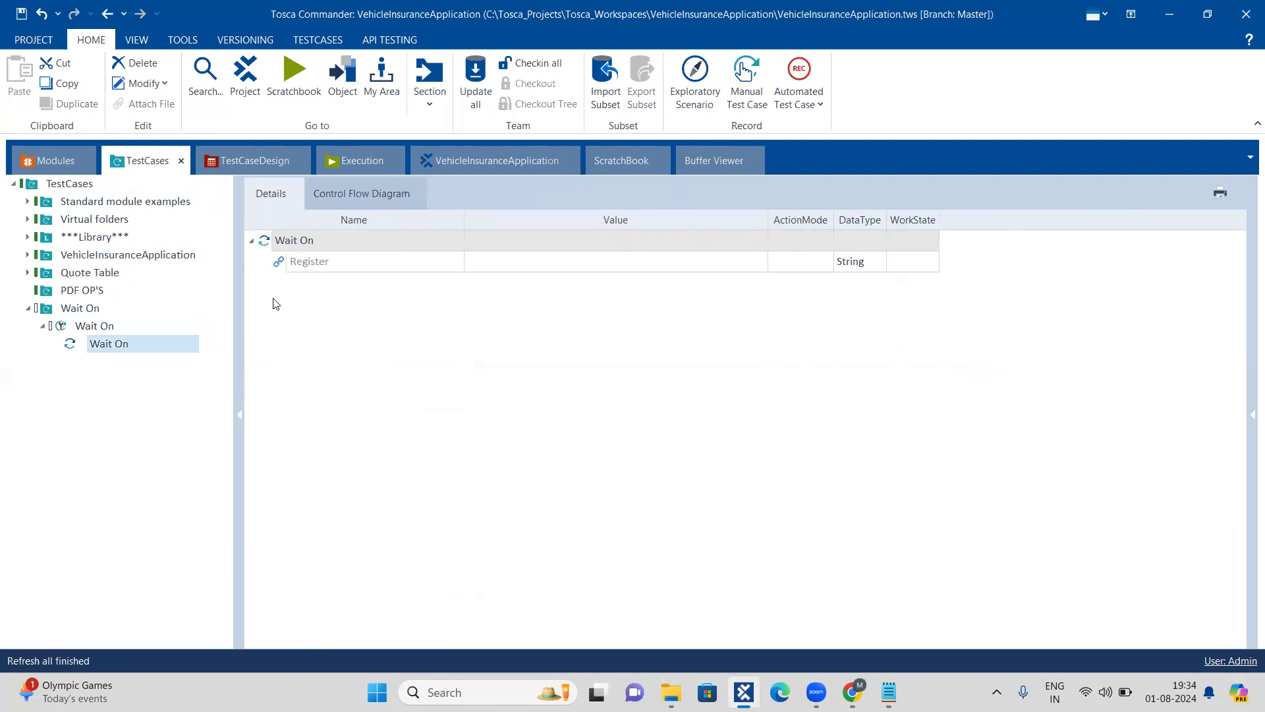
left_click(305, 263)
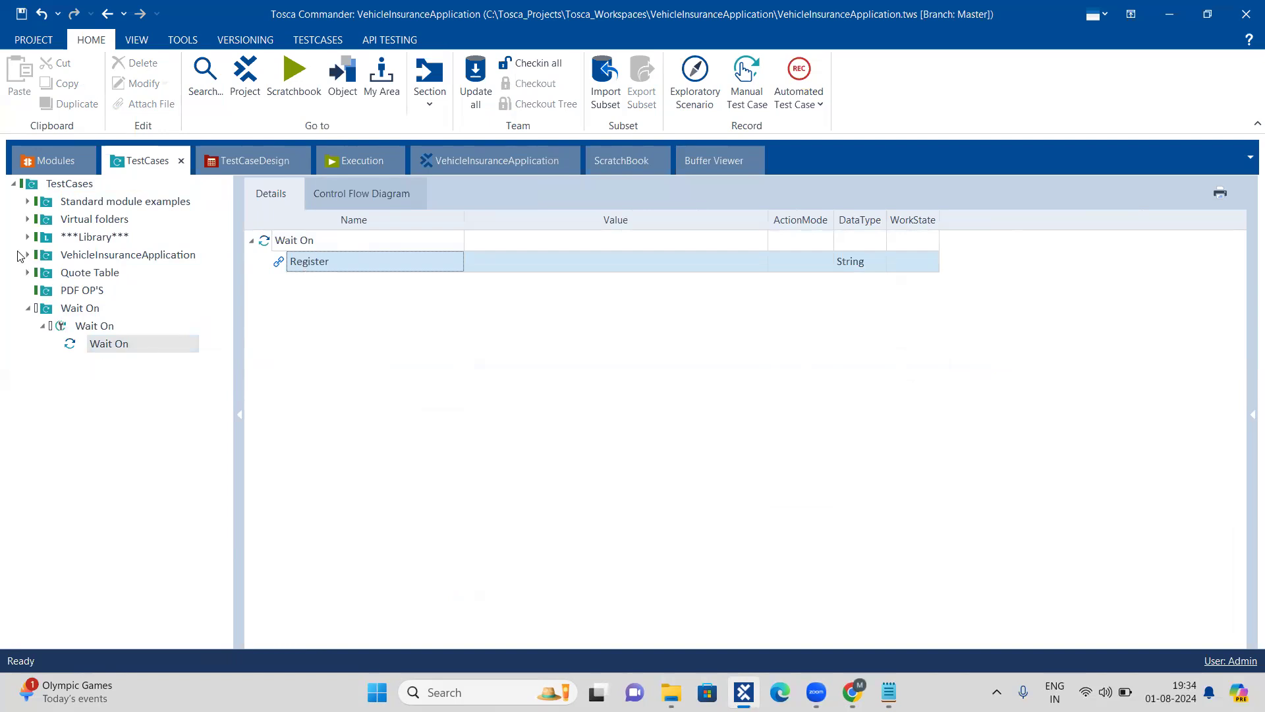
Step: Add the OpenUrl library block to the Wait On test case and delete its reference again
right_click(64, 329)
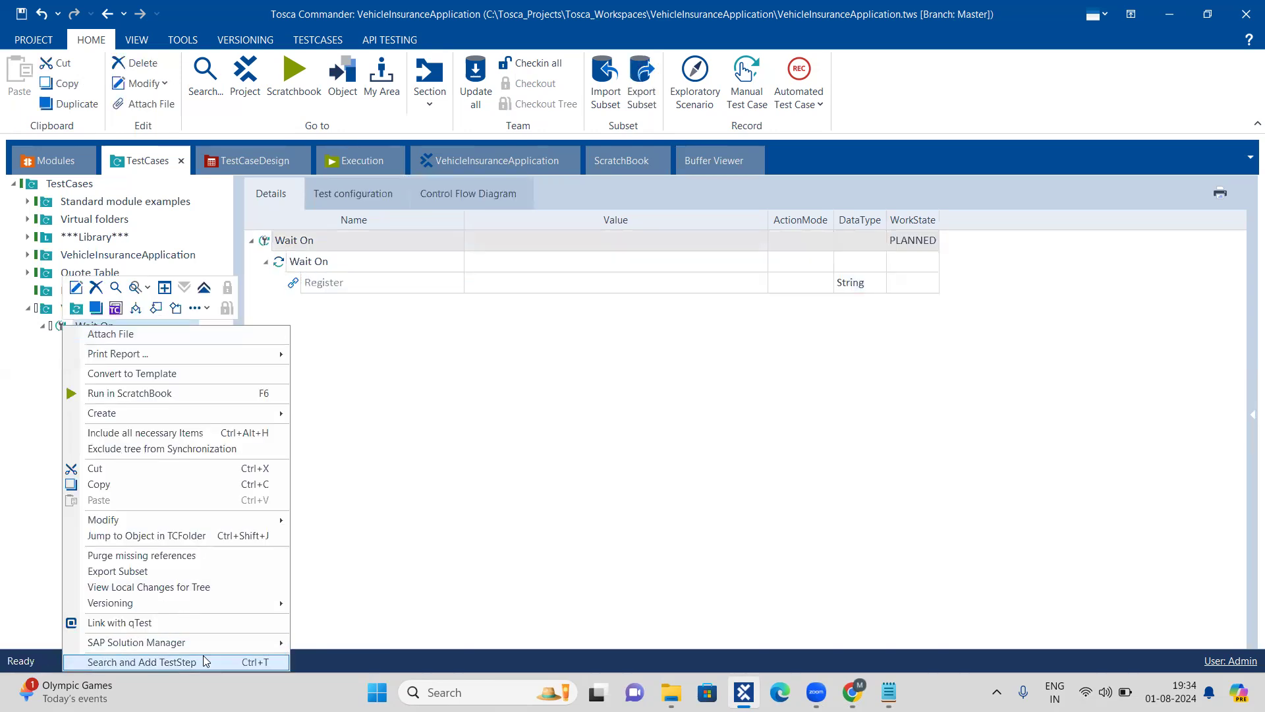
left_click(205, 661)
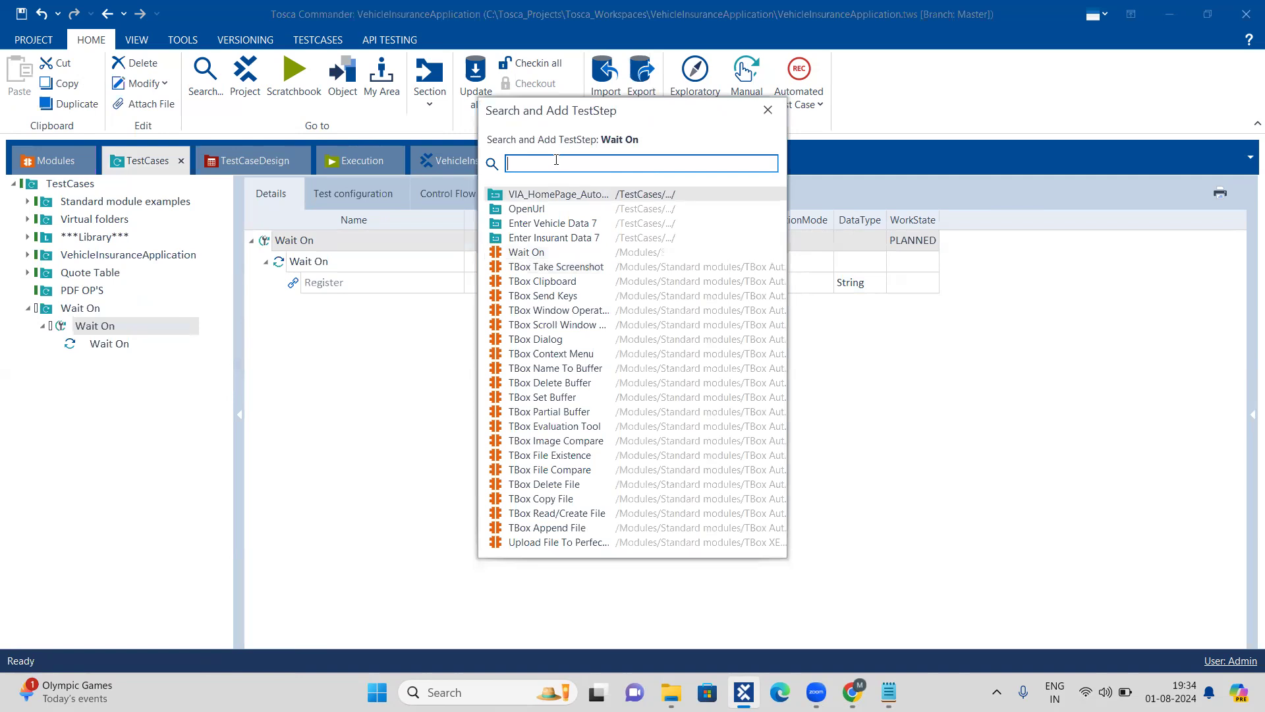
type("Open")
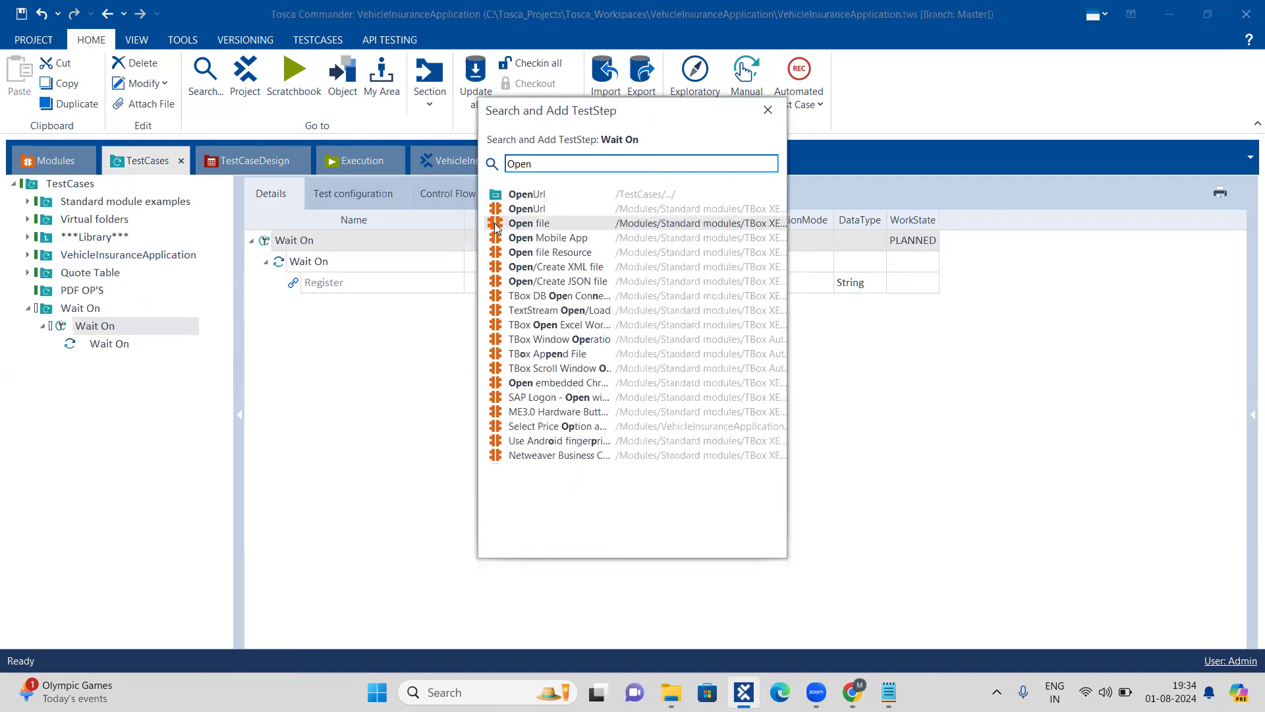
double_click(495, 197)
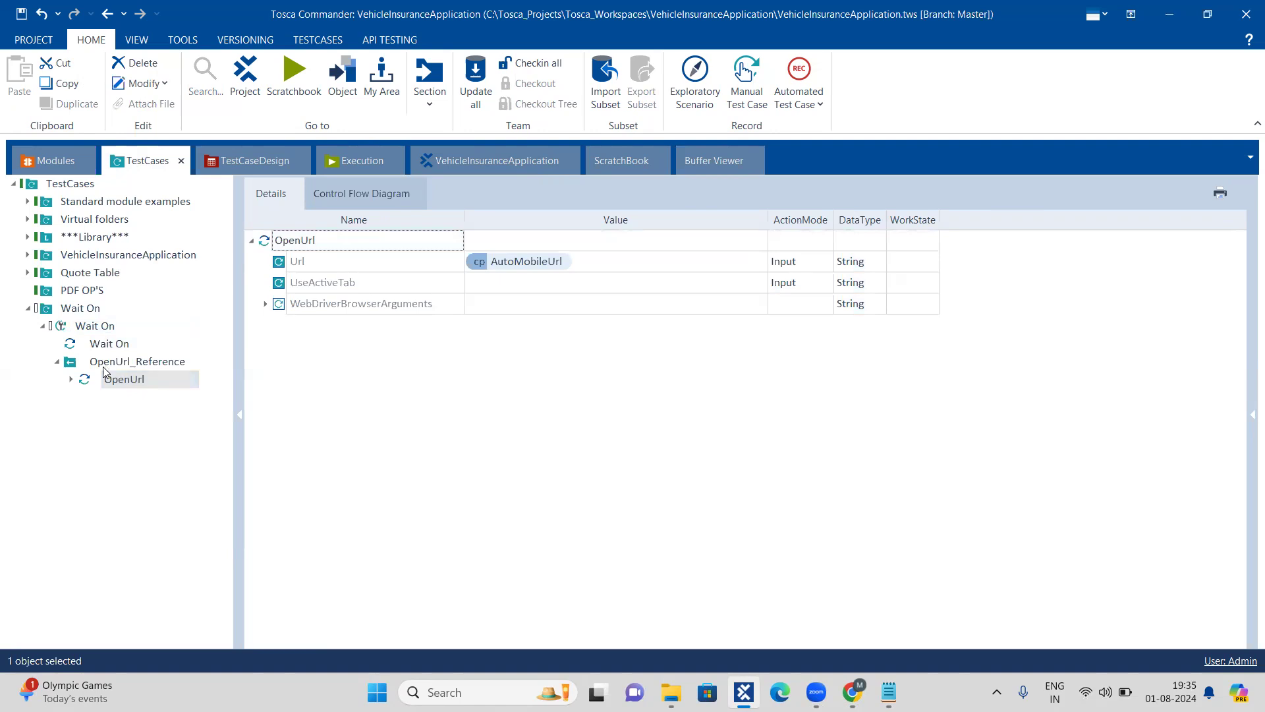
left_click(72, 368)
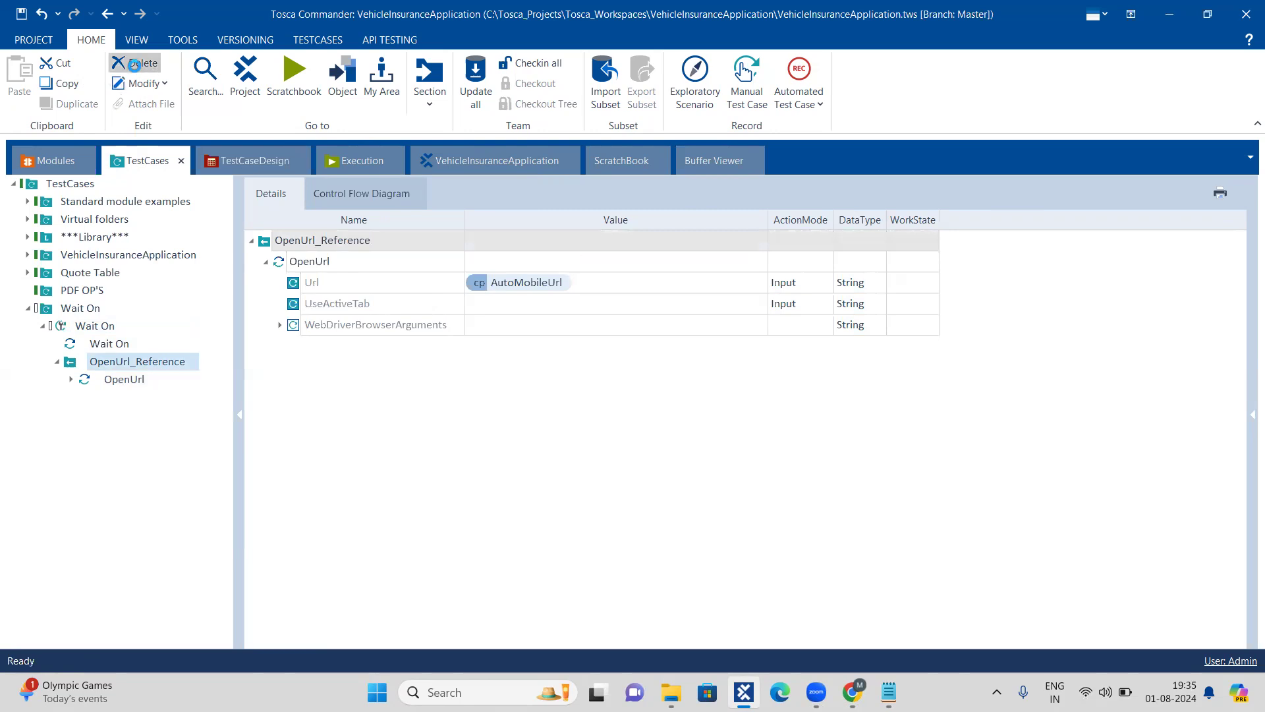
left_click(134, 63)
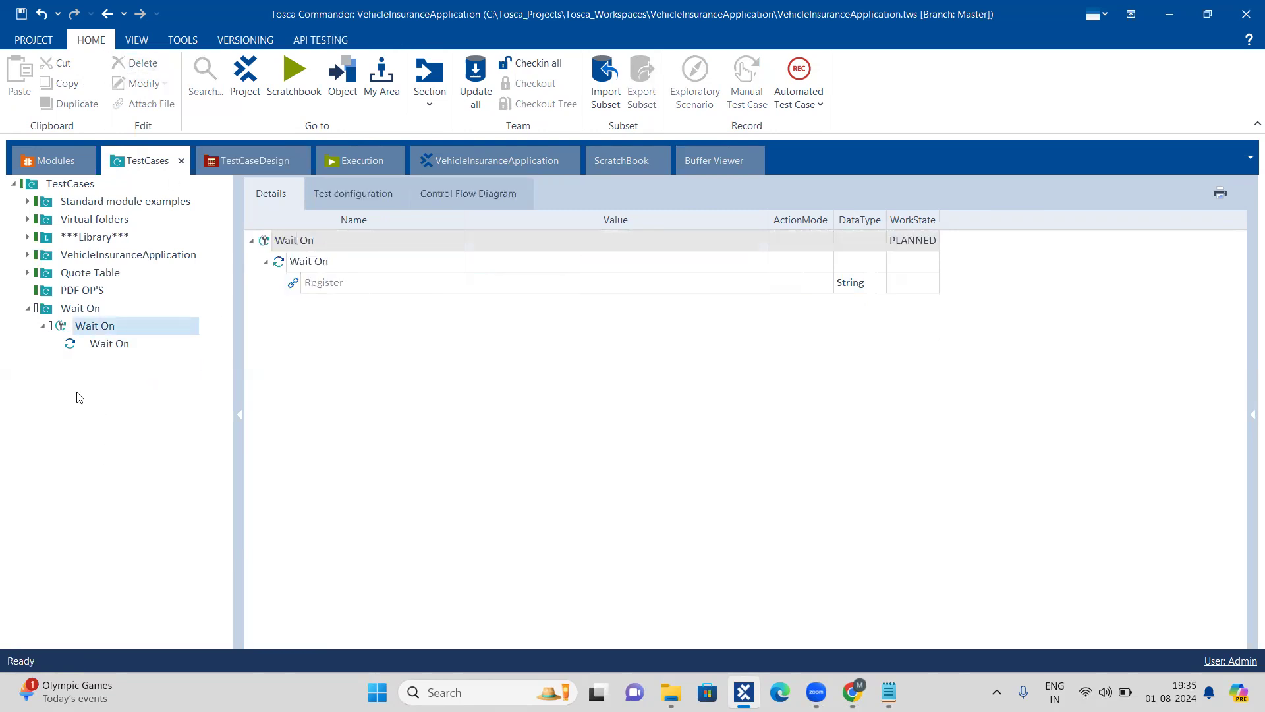
Step: Search for "open" and add the standard OpenUrl module as a test step of the Wait On test case
left_click(63, 332)
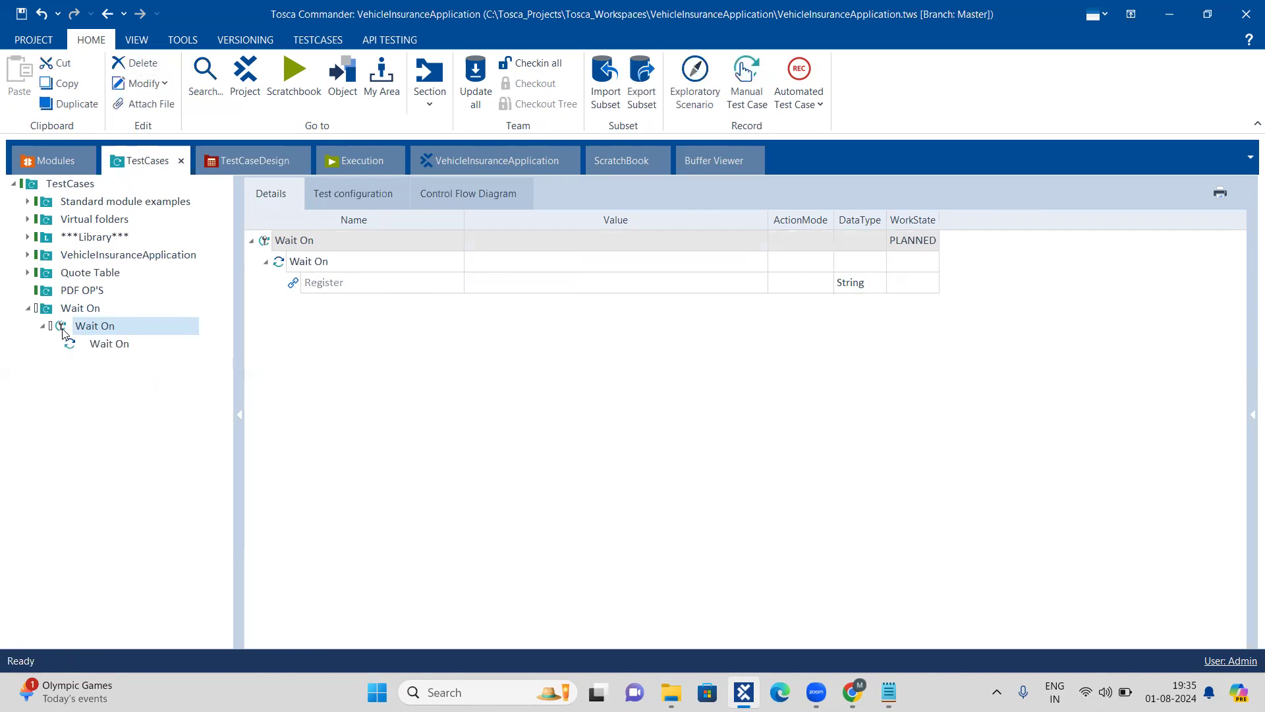
right_click(63, 328)
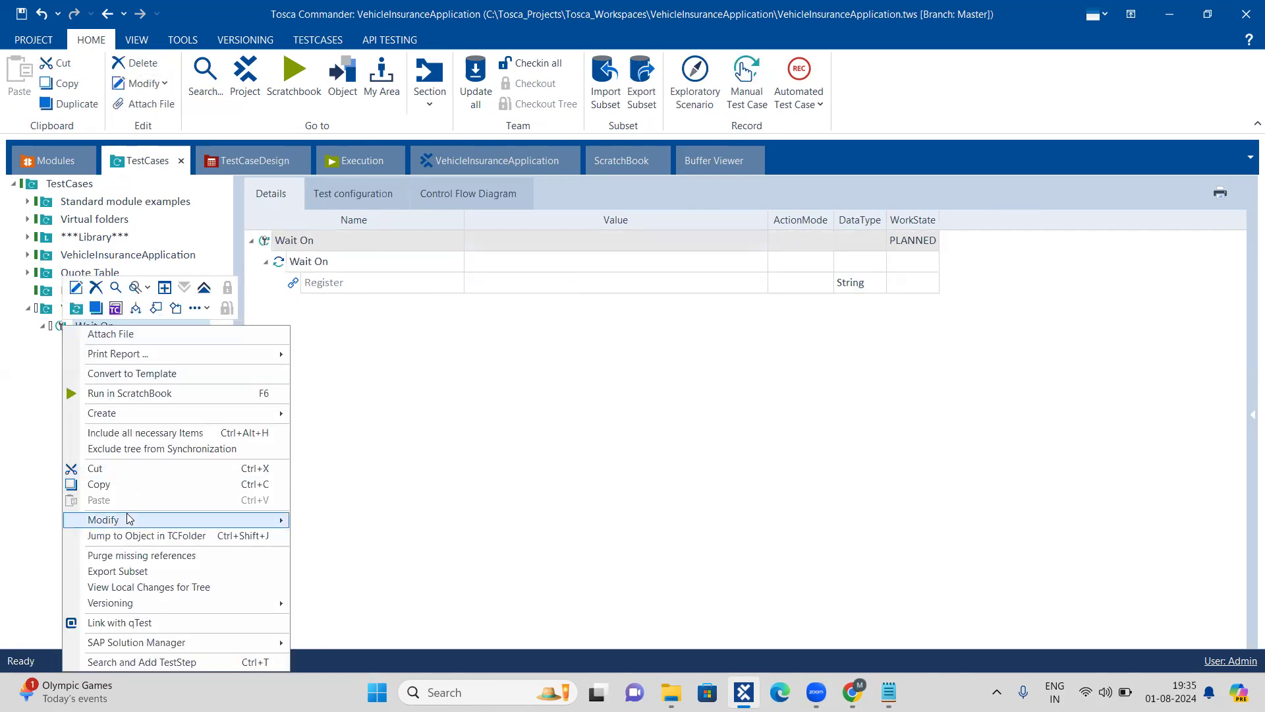
left_click(168, 661)
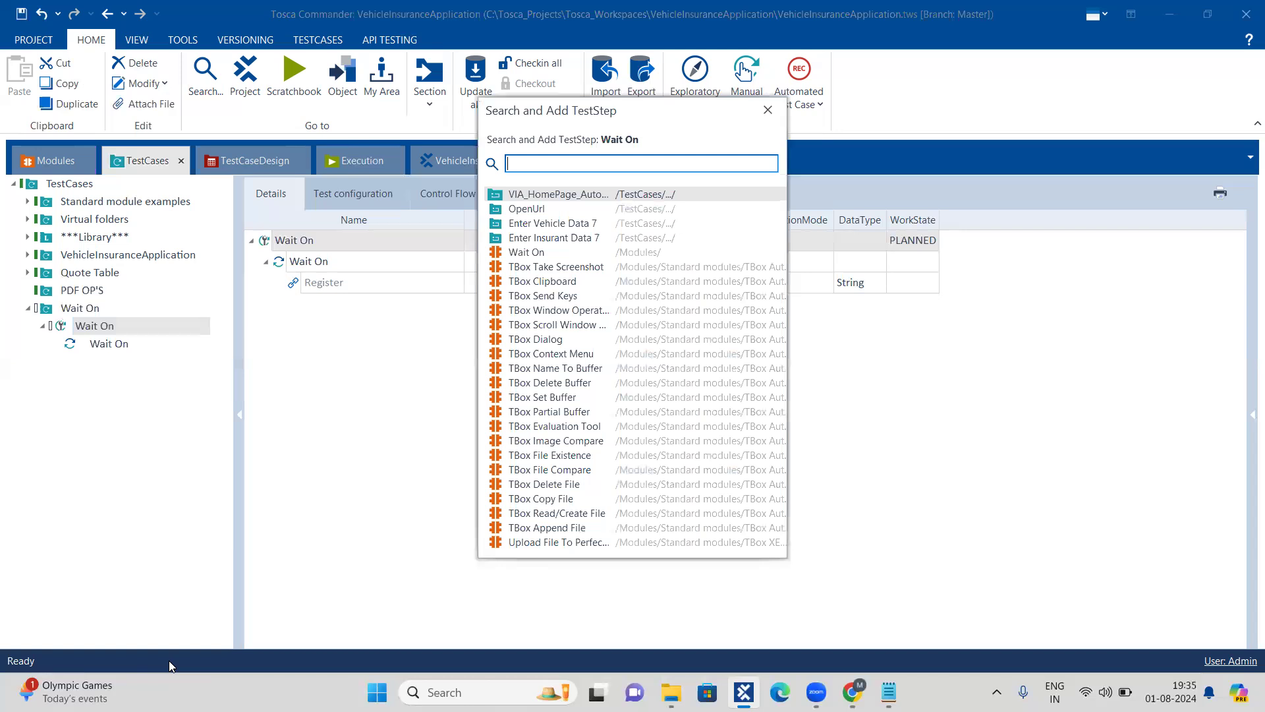
type("open")
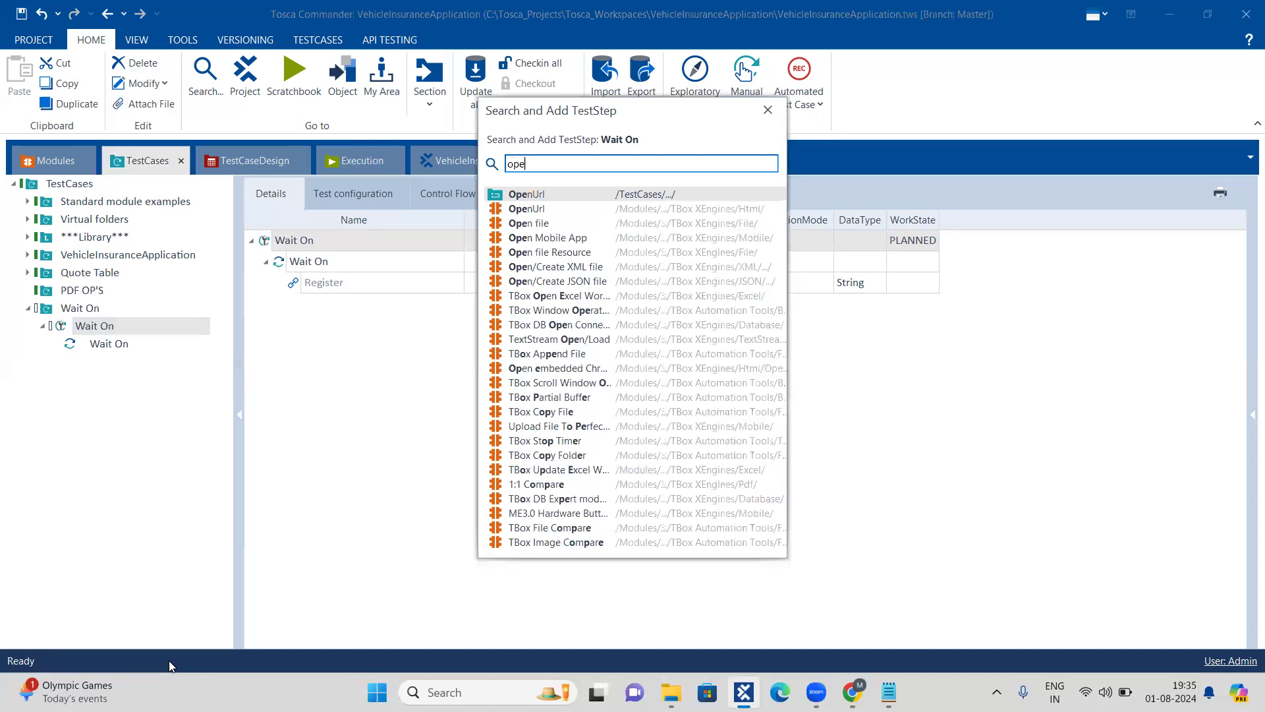
double_click(502, 210)
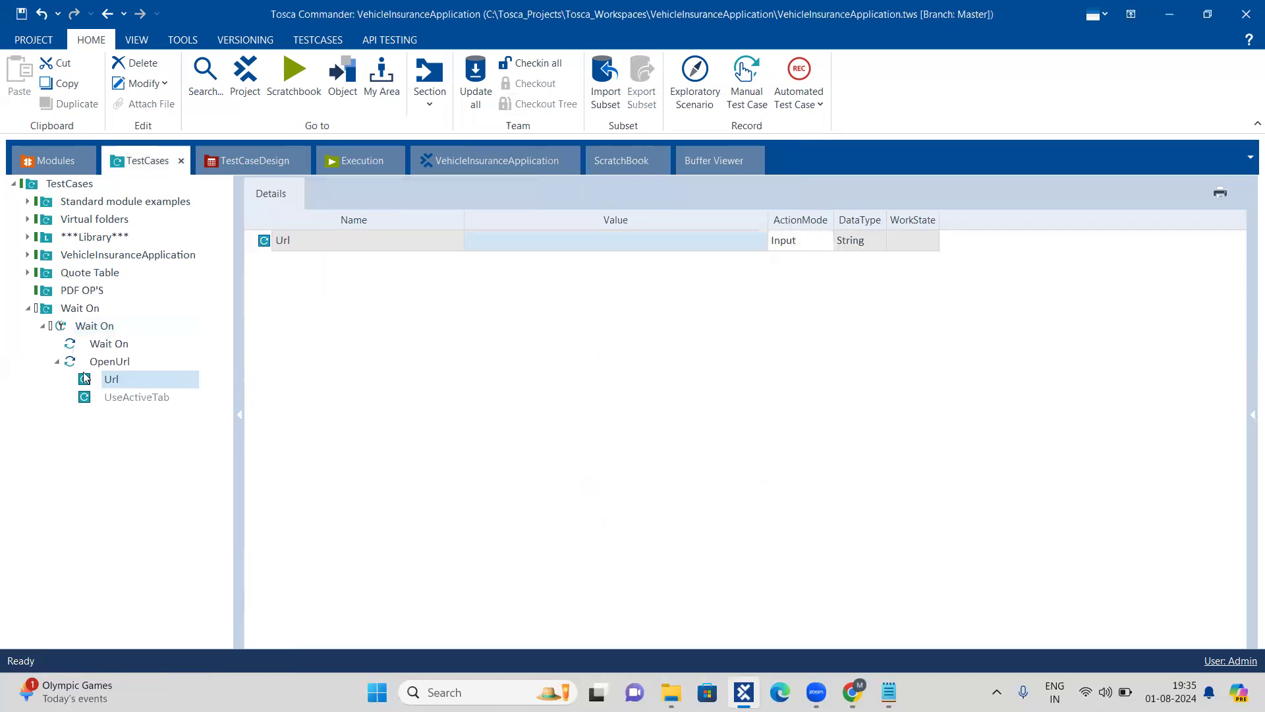
left_click_drag(72, 362, 75, 343)
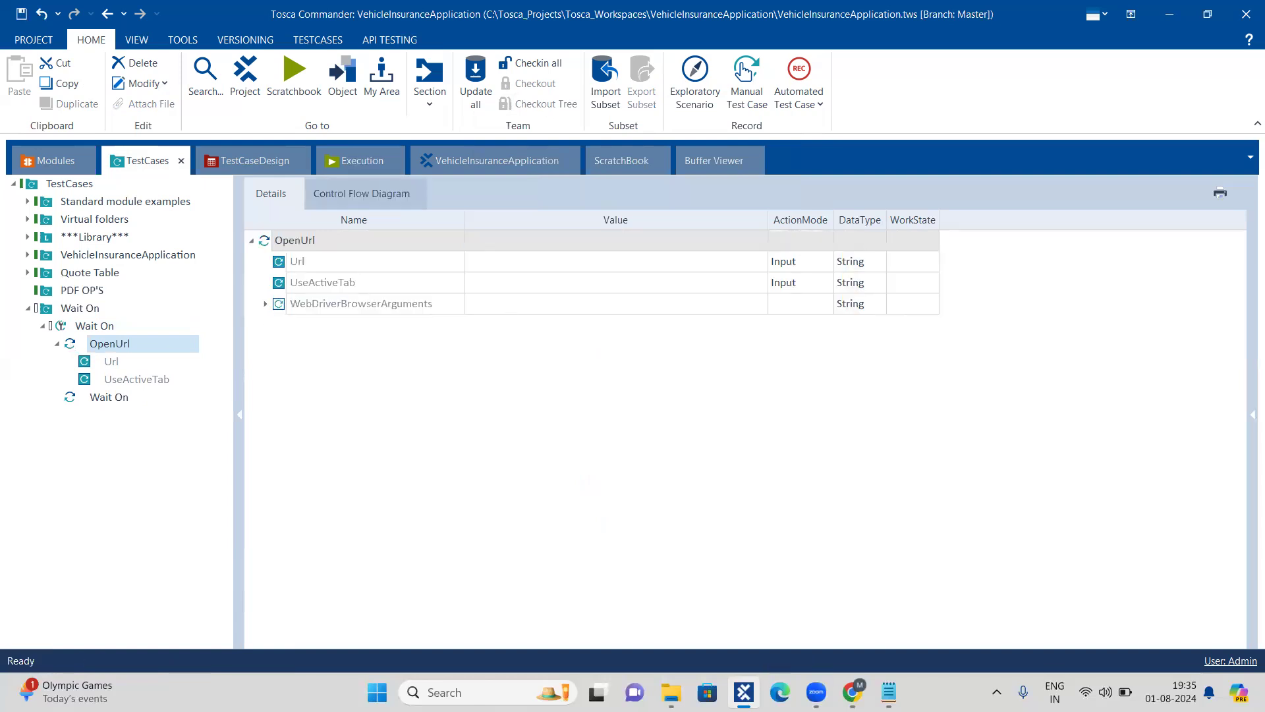
left_click(850, 616)
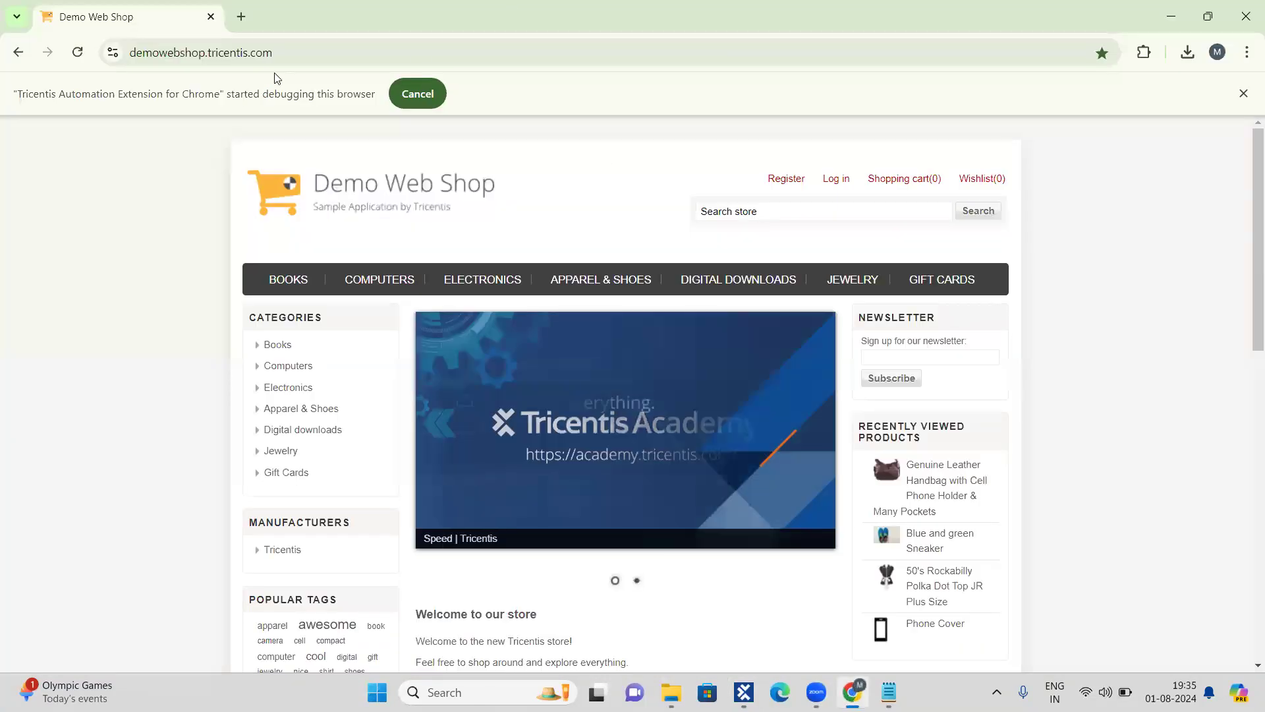
left_click(296, 48)
key("ctrl+c")
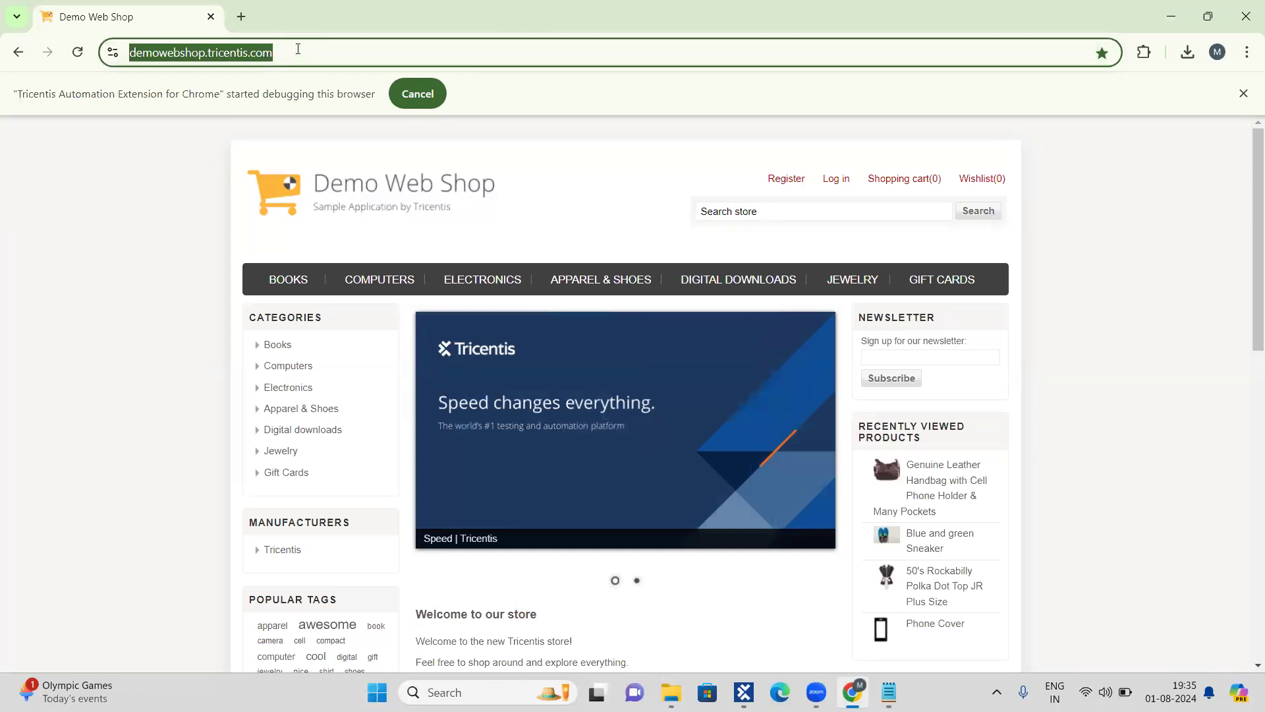
key("alt+Tab")
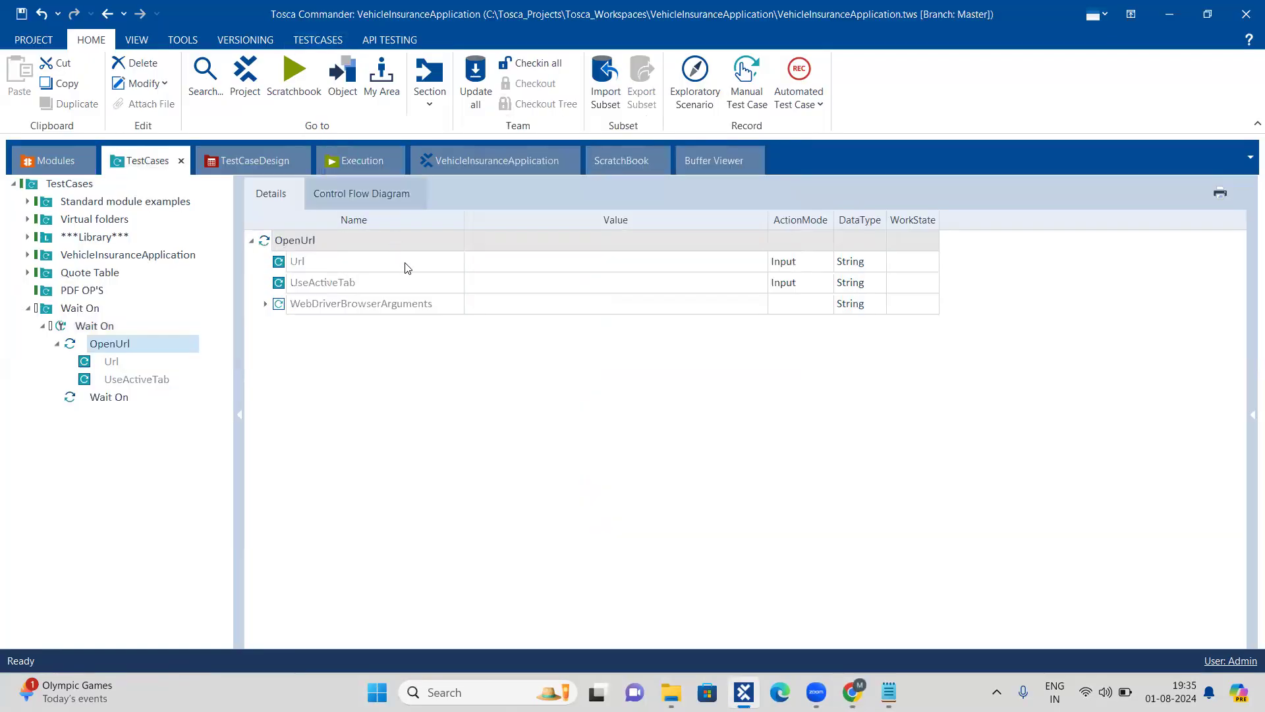
left_click(543, 260)
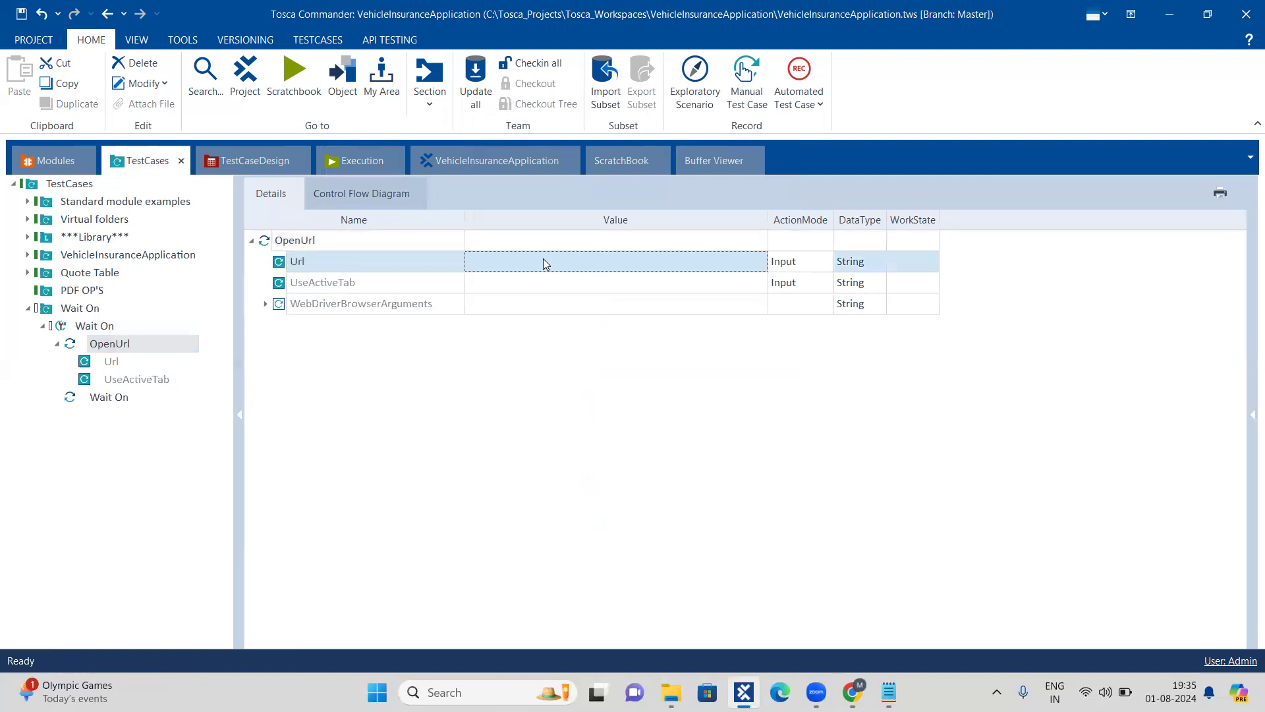
left_click(543, 259)
key("ctrl+v")
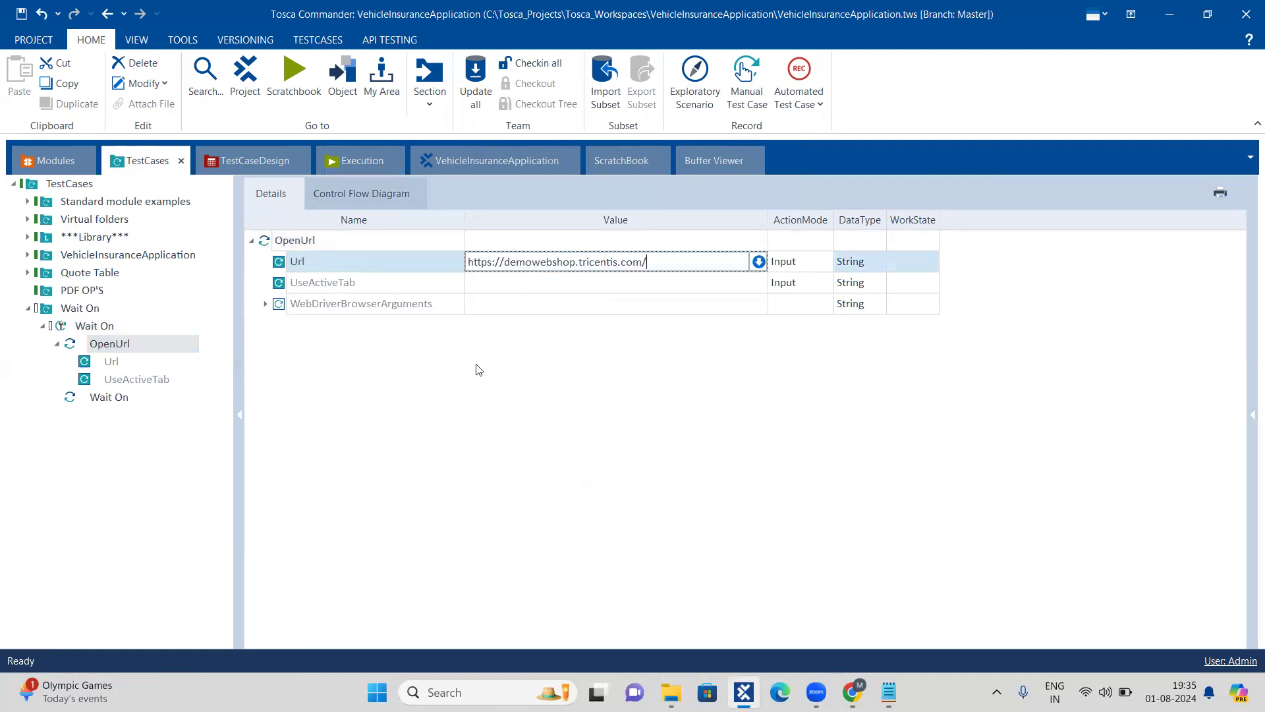
left_click(359, 371)
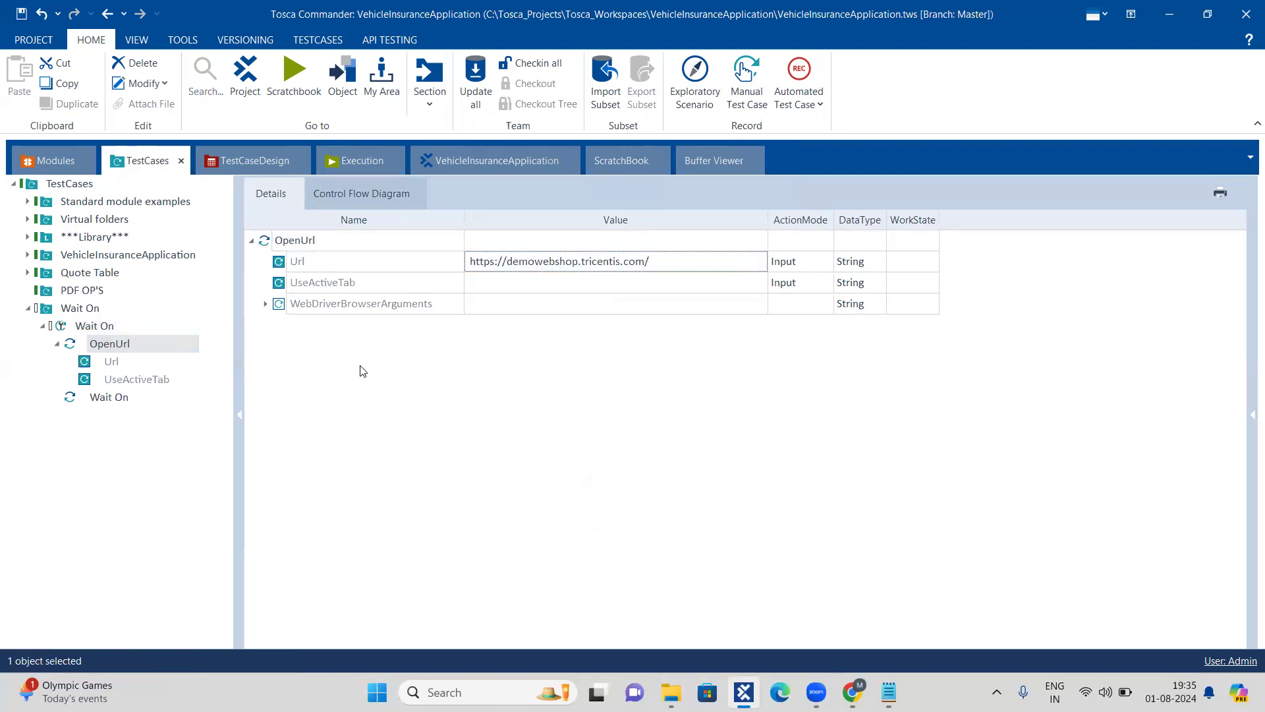
Step: Review the Wait On test case and its Wait On test step, and save the workspace
left_click(60, 327)
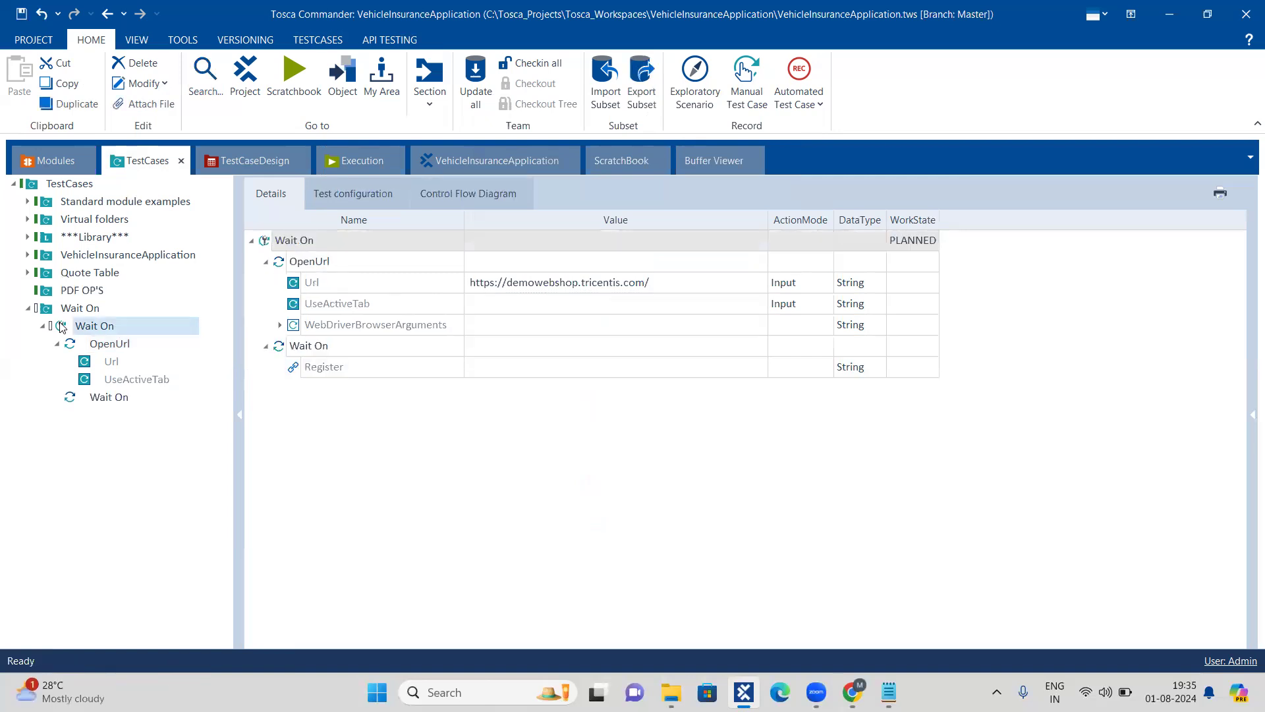
left_click(73, 398)
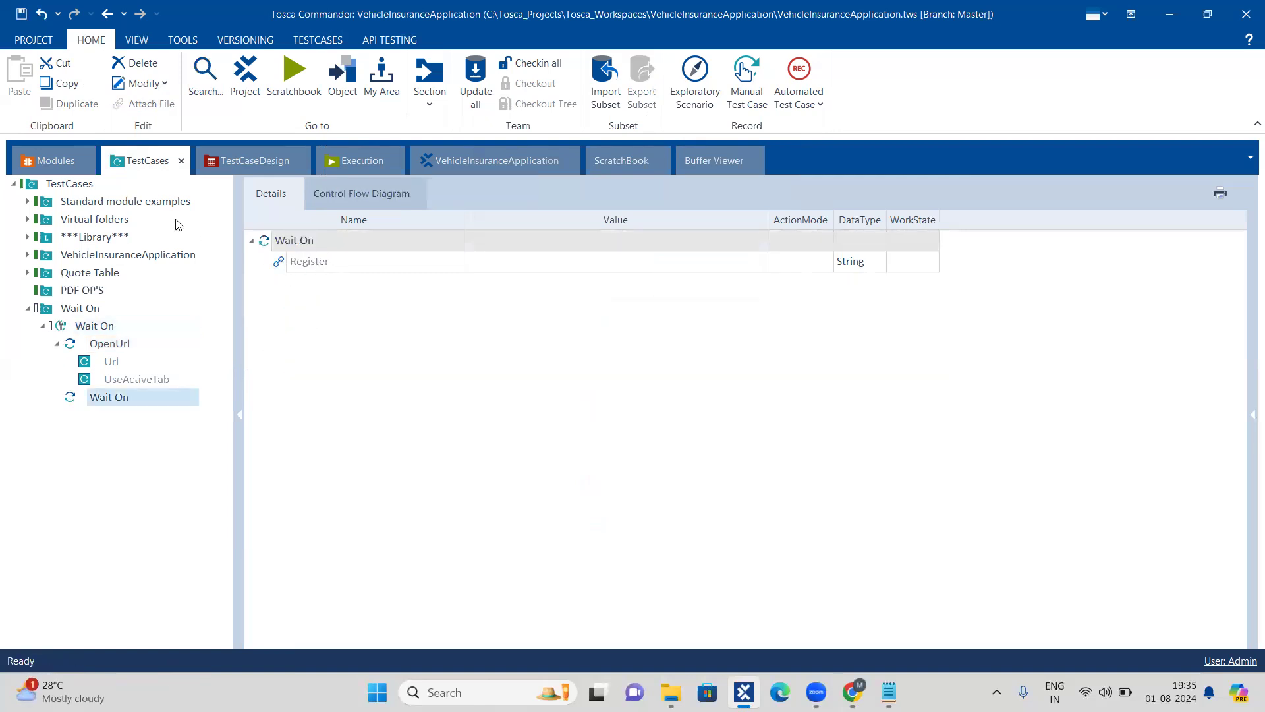
left_click(20, 14)
Step: Examine the properties of the Register attribute in the Wait On module
left_click(49, 167)
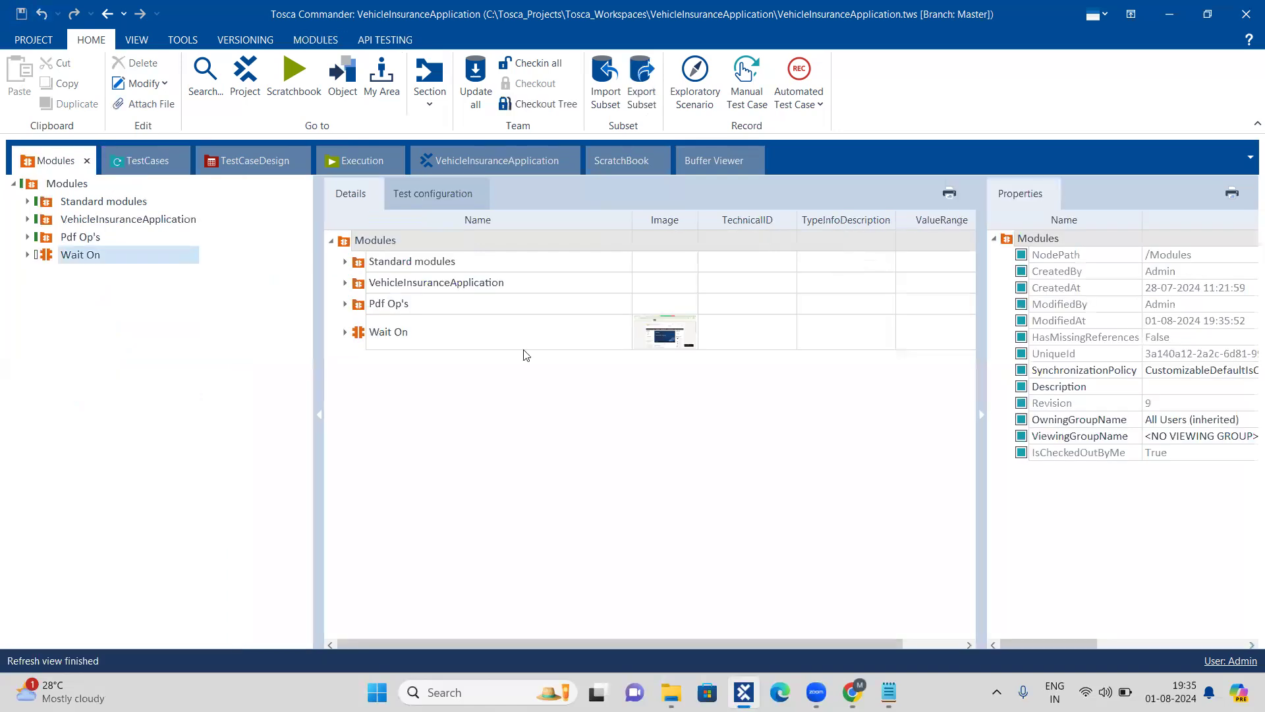
left_click(360, 336)
left_click(343, 333)
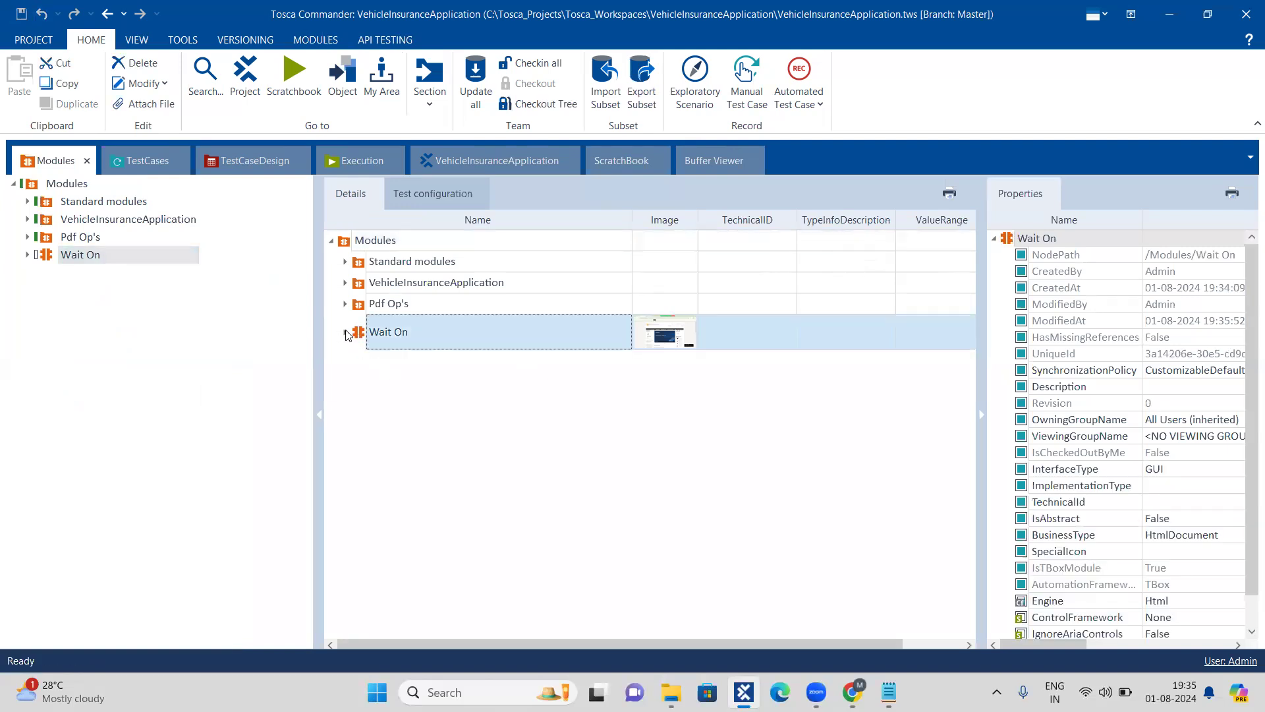
left_click(379, 365)
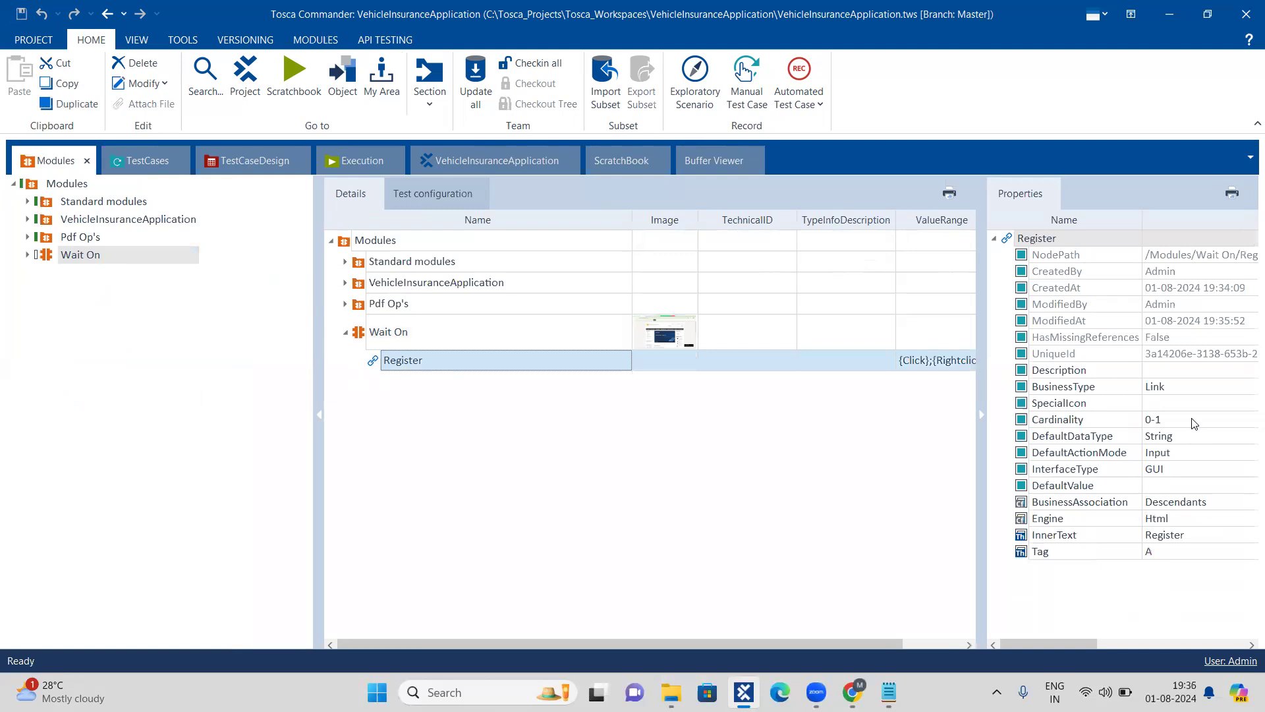
left_click(646, 424)
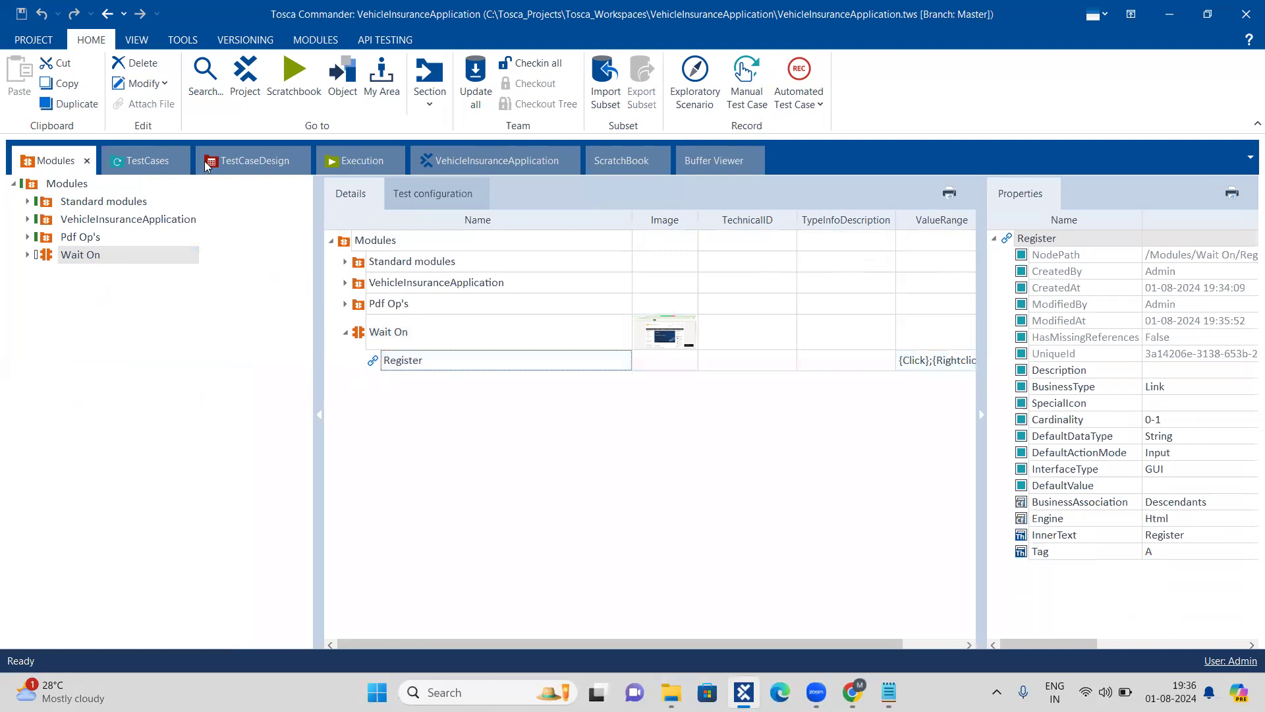
Step: Set the action mode of the Register attribute in the Wait On test step to WaitOn
left_click(141, 162)
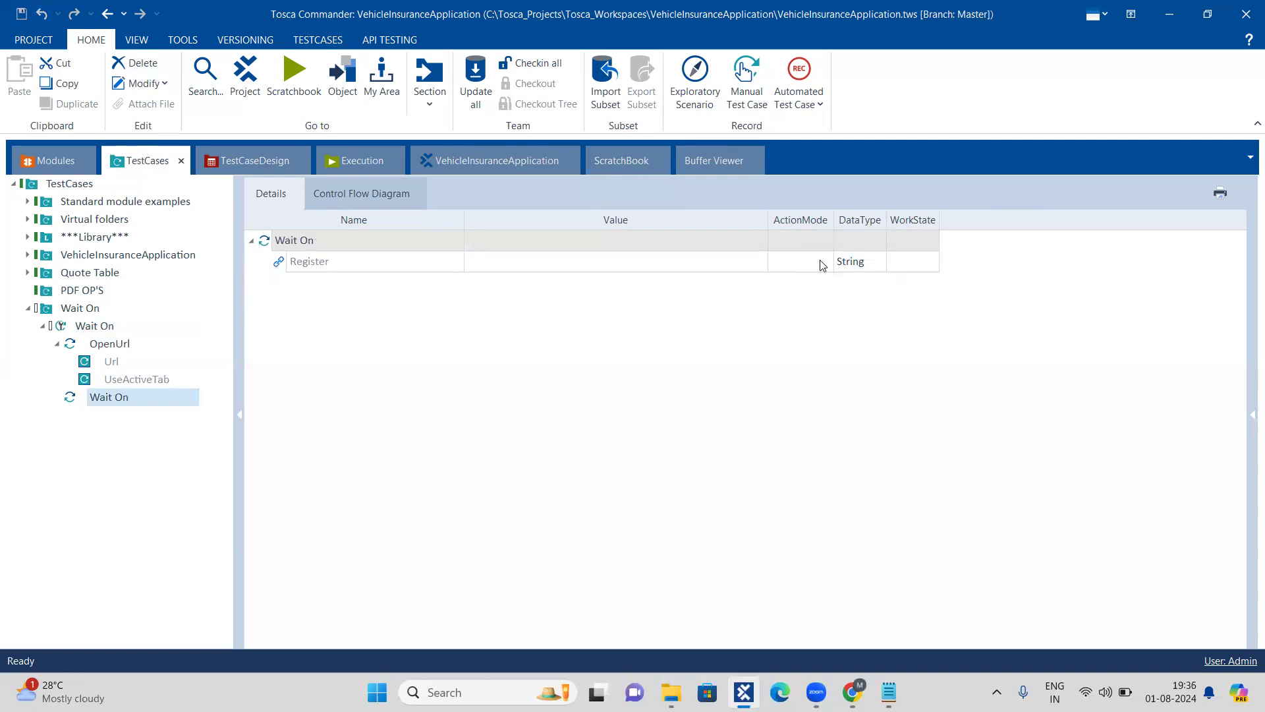
type("w")
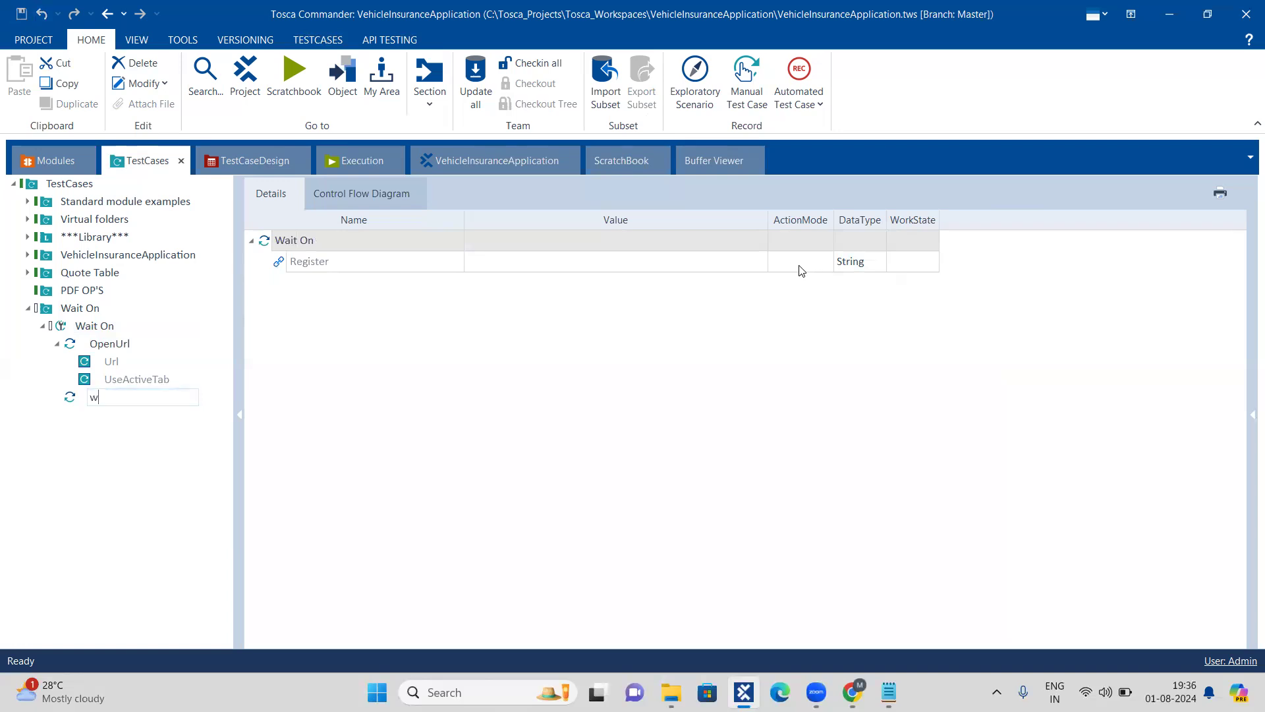
left_click(796, 267)
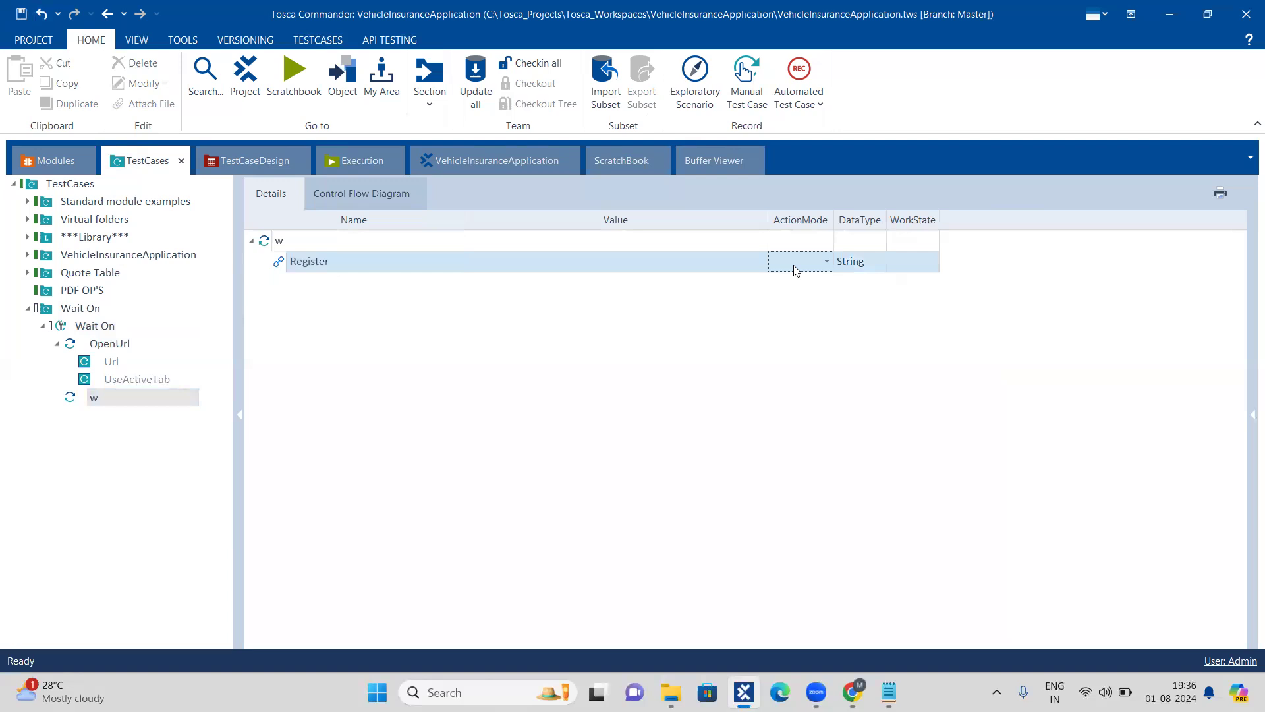
type("w")
key("Return")
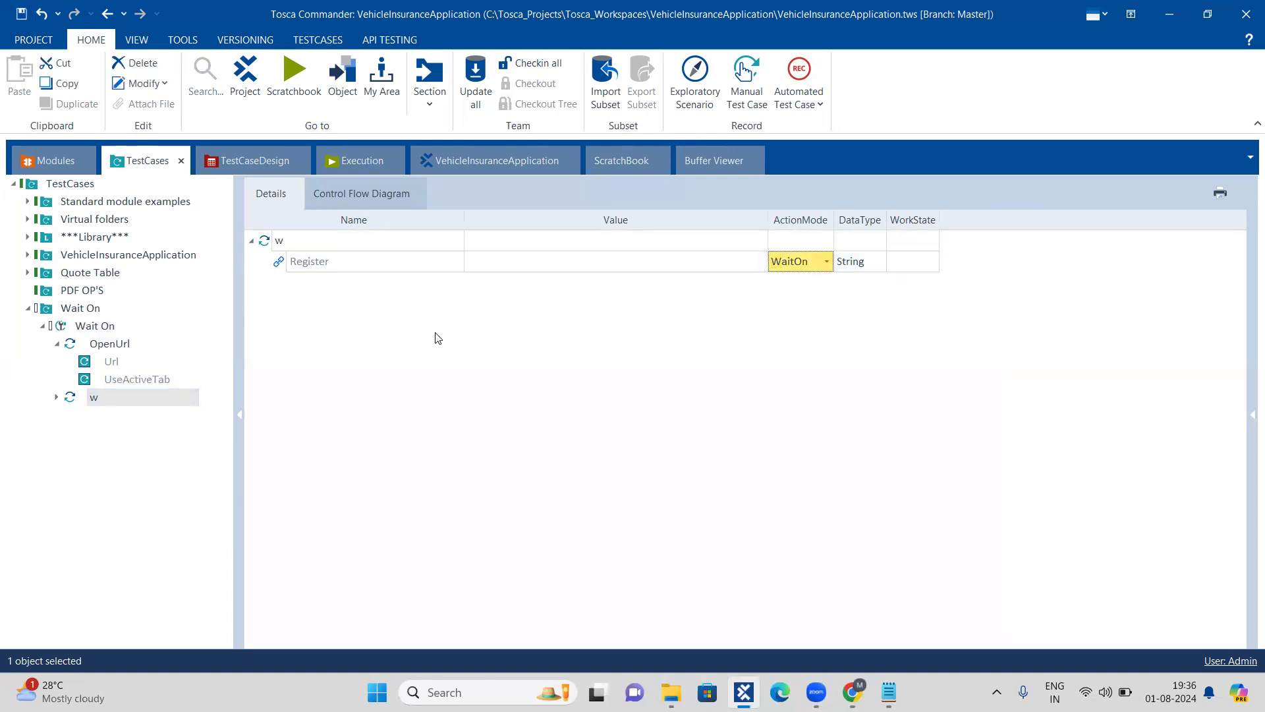
Step: Set the Register attribute's value to the property condition Visible != True
left_click(617, 265)
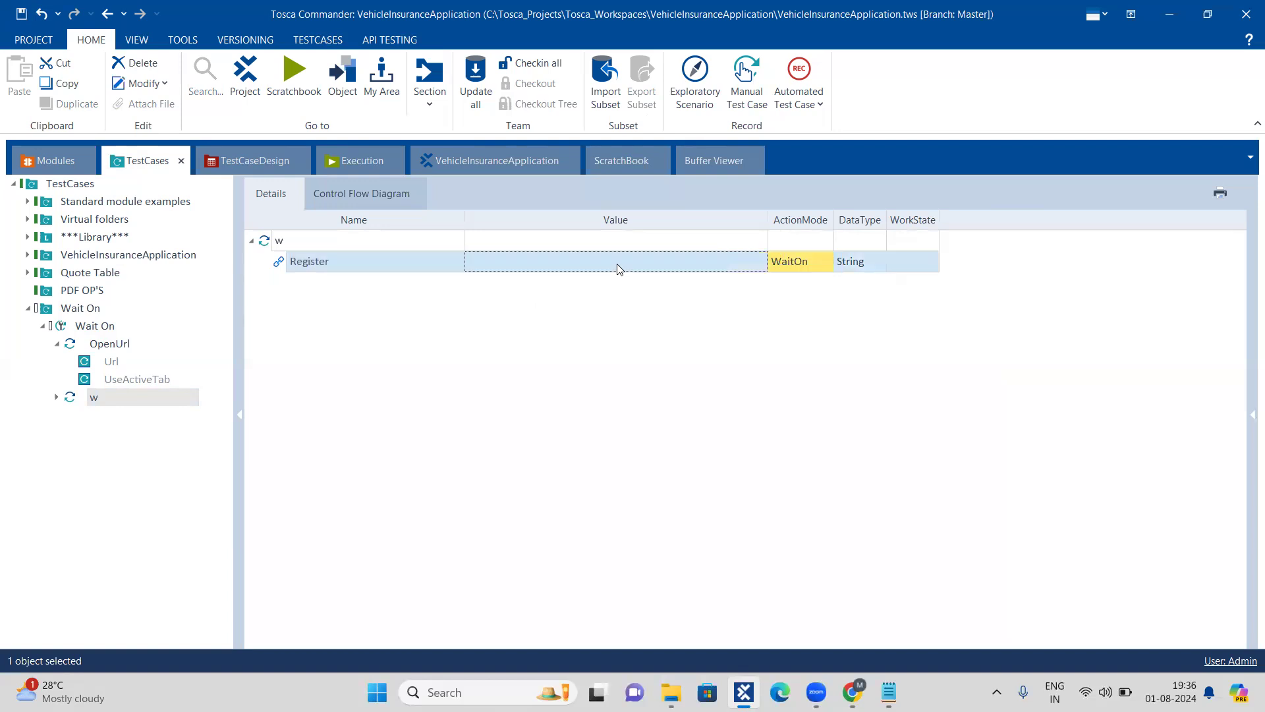
left_click(656, 268)
left_click(742, 261)
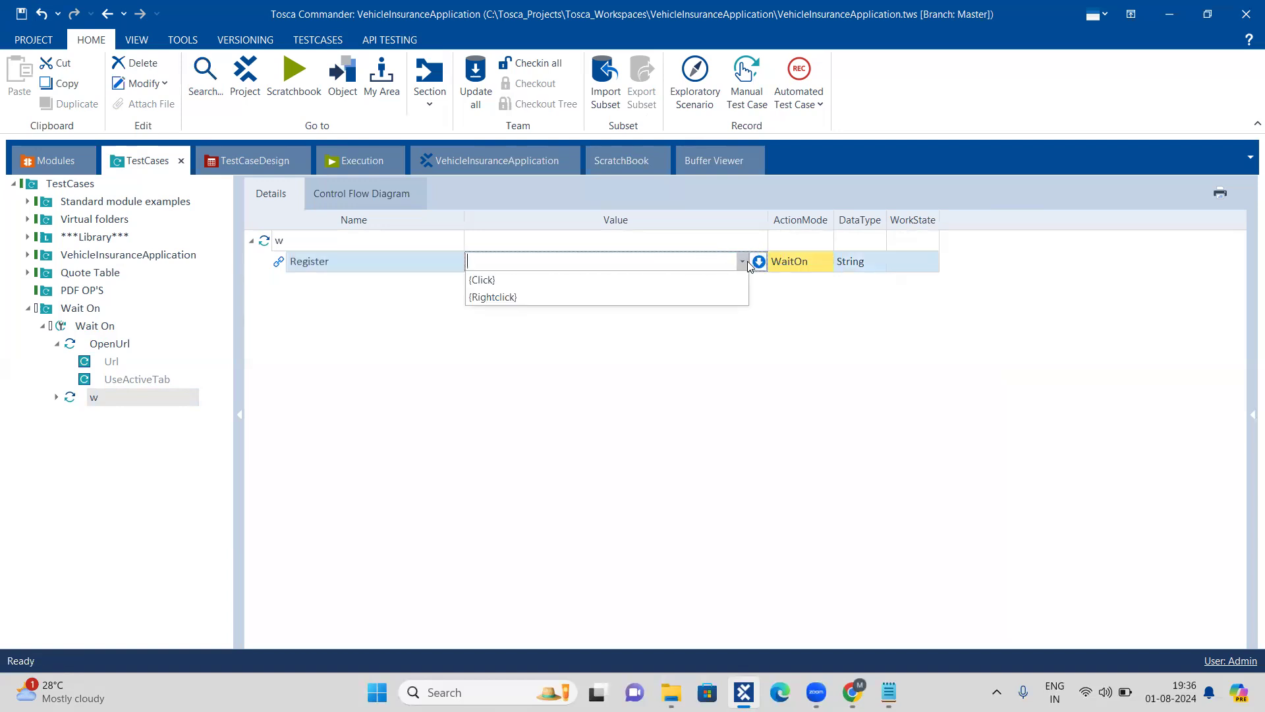
left_click(759, 262)
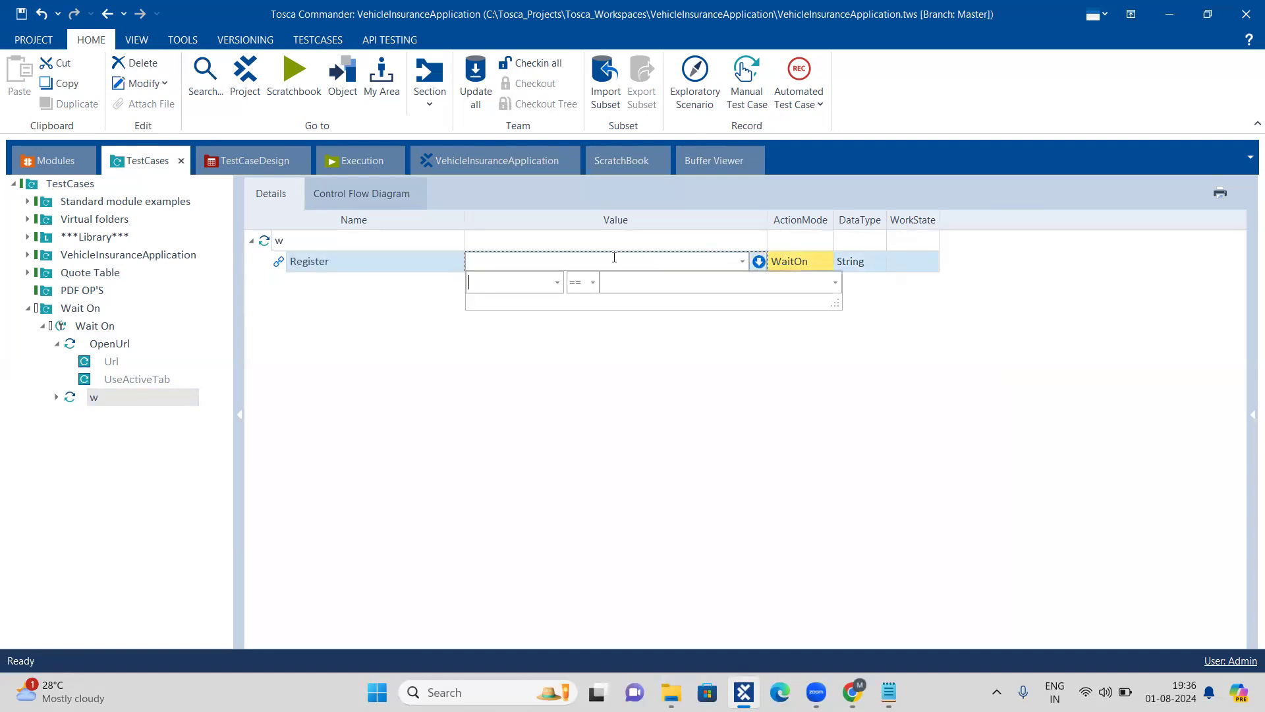
left_click(559, 284)
left_click(511, 320)
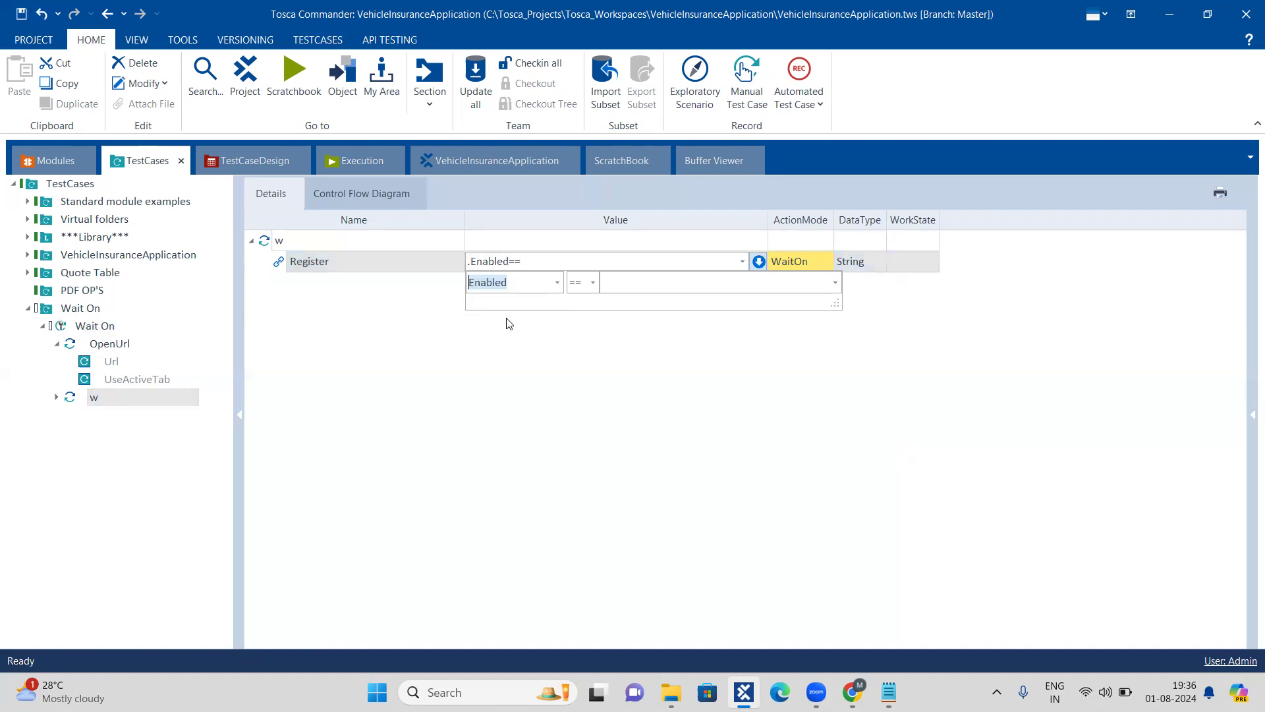
left_click(557, 293)
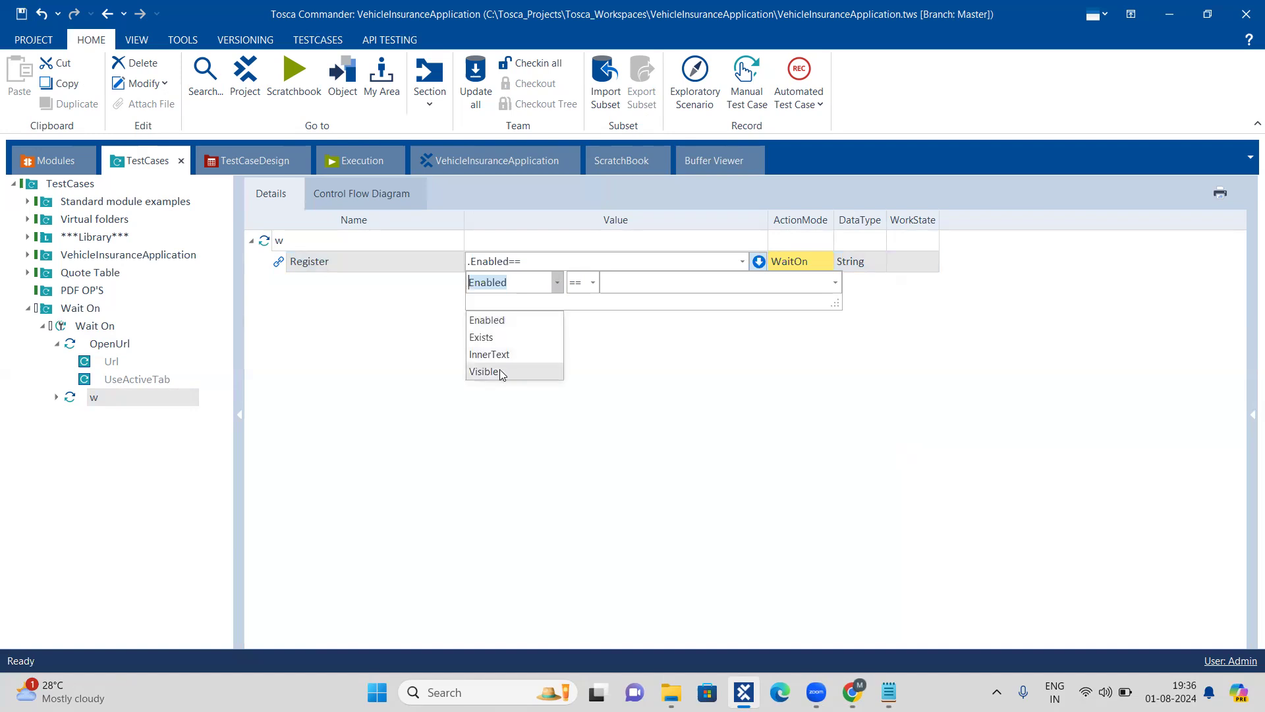
left_click(503, 372)
left_click(592, 283)
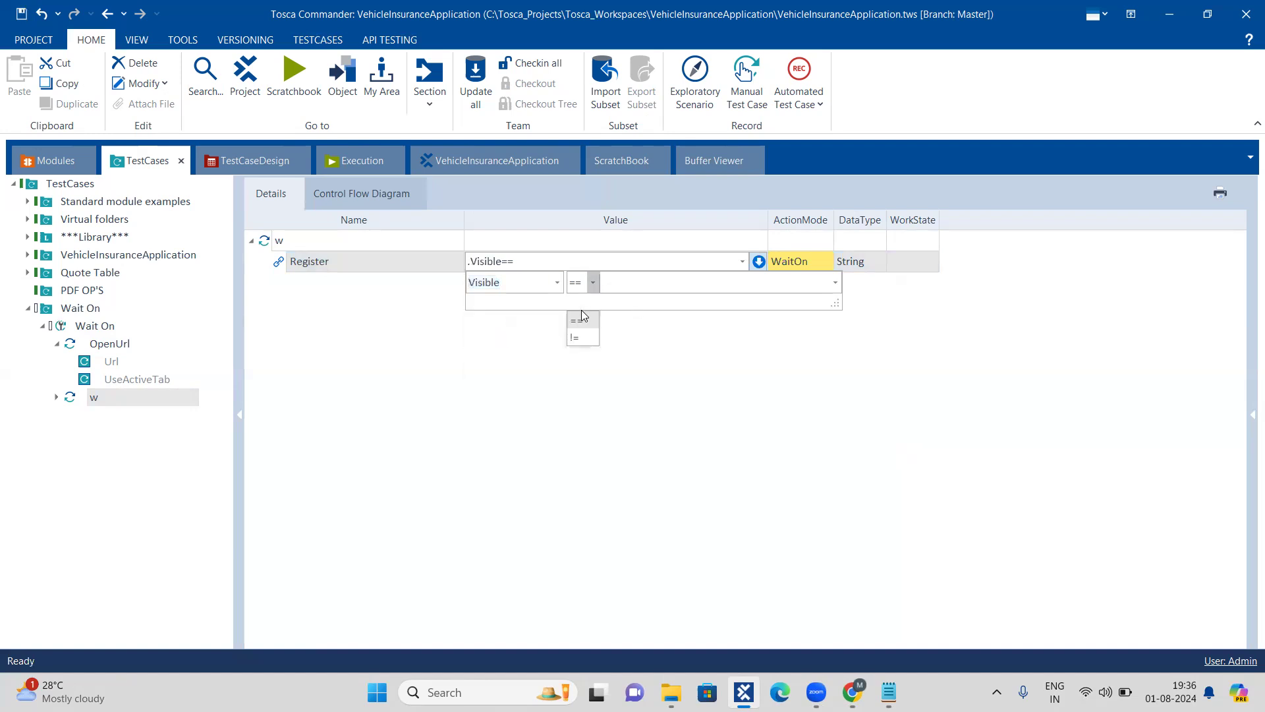
left_click(581, 337)
left_click(632, 285)
type("True")
left_click(633, 320)
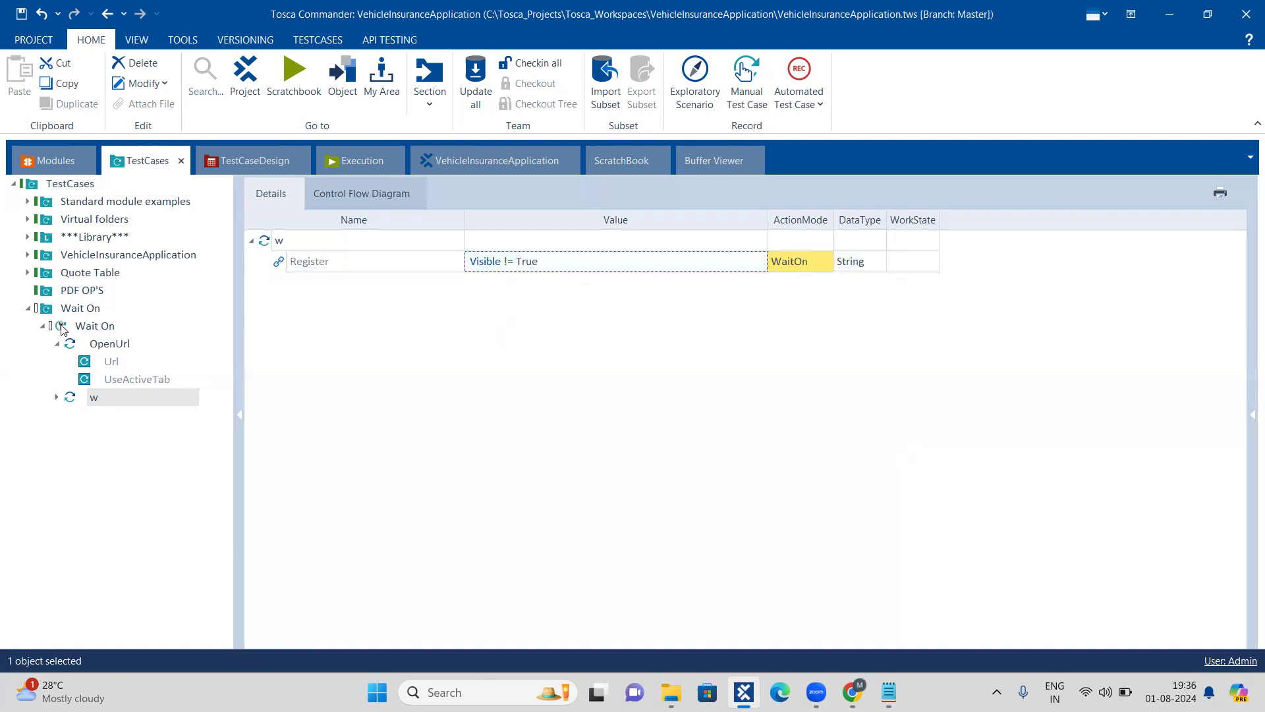
Step: Rename the test step "w" in the Wait On test case as WaitOn and save the workspace
left_click(61, 329)
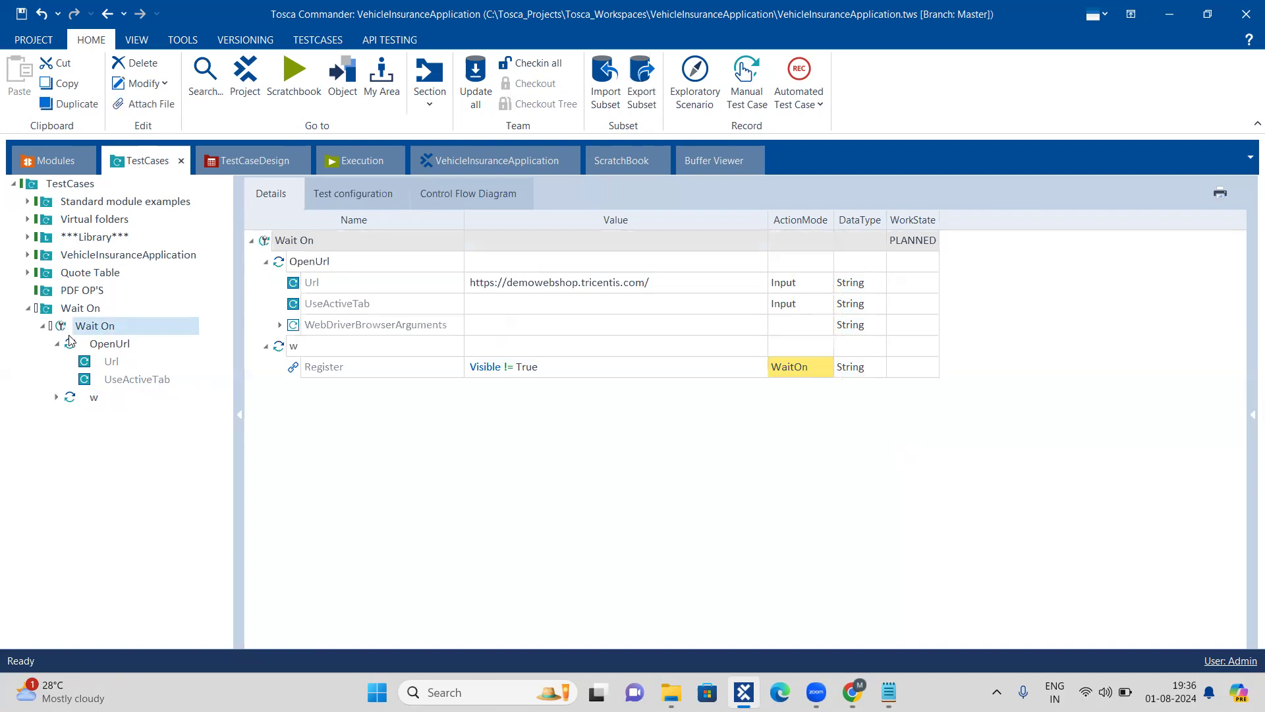
left_click(159, 465)
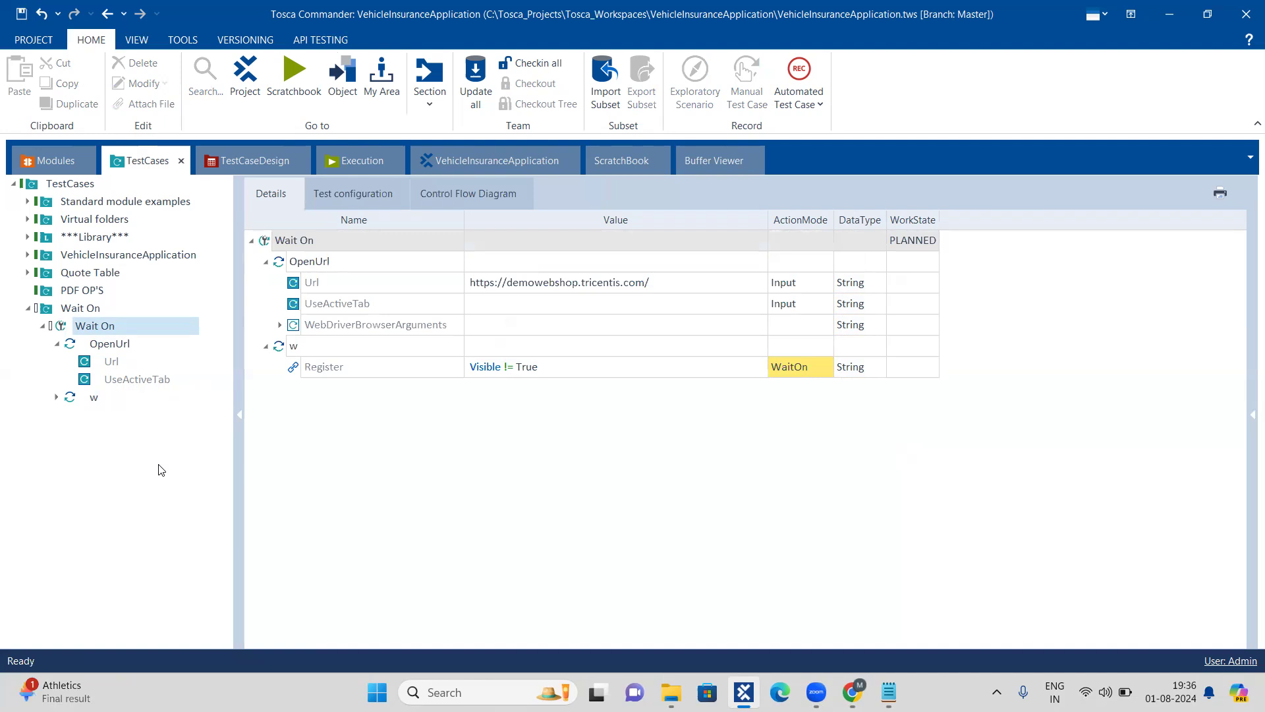
left_click(348, 352)
left_click(347, 352)
type("WaitOn")
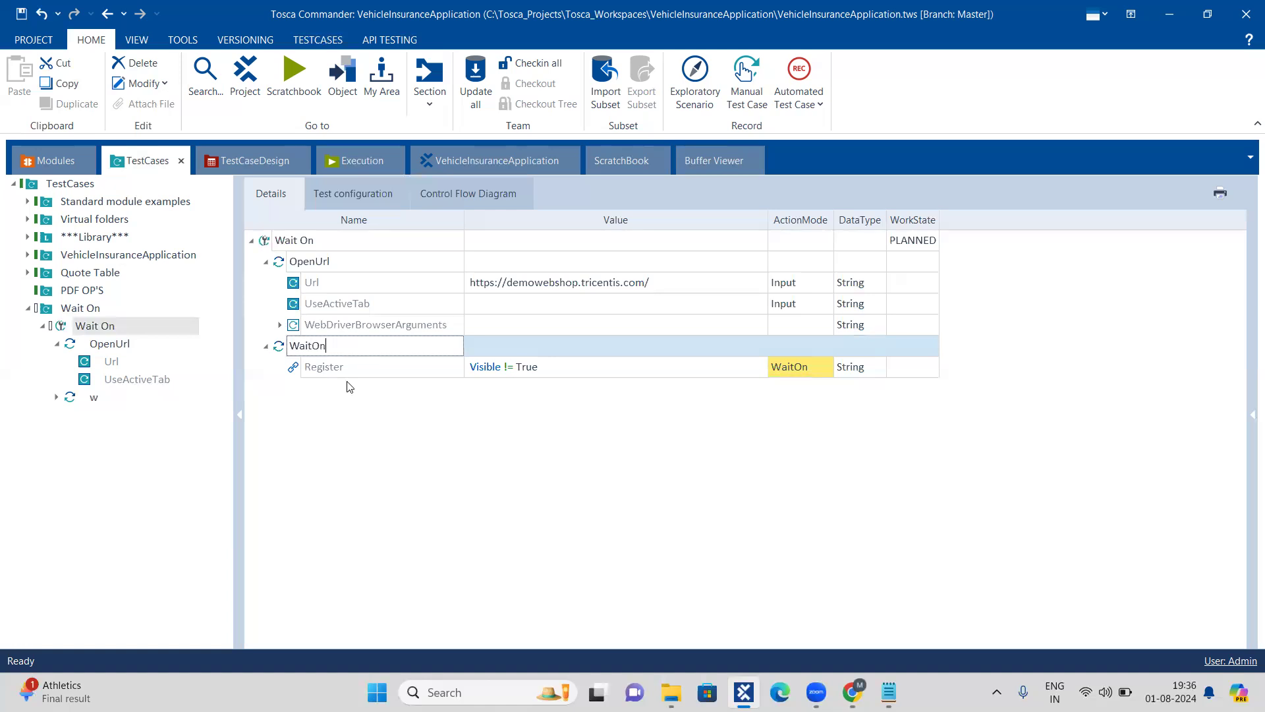
left_click(351, 409)
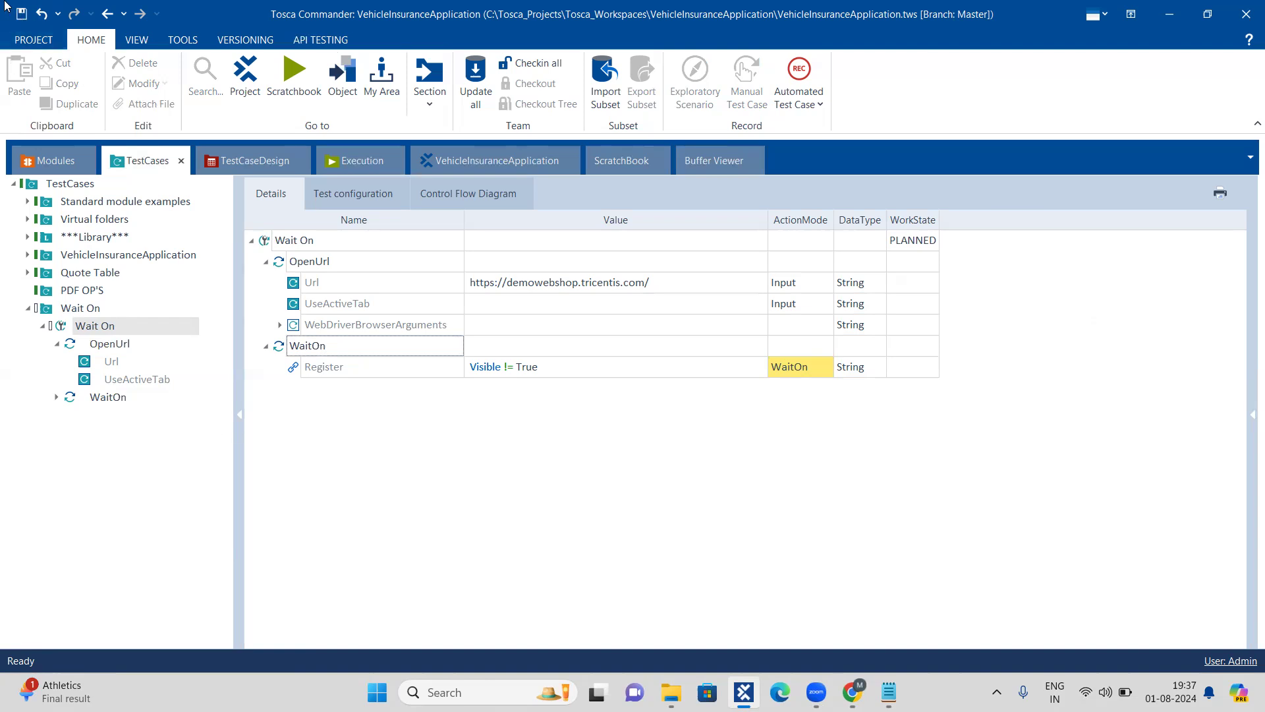
left_click(21, 14)
Step: Check the TBox synchronization timeouts in the Tosca settings, including the timeout during WaitOn, and close the settings
left_click(27, 38)
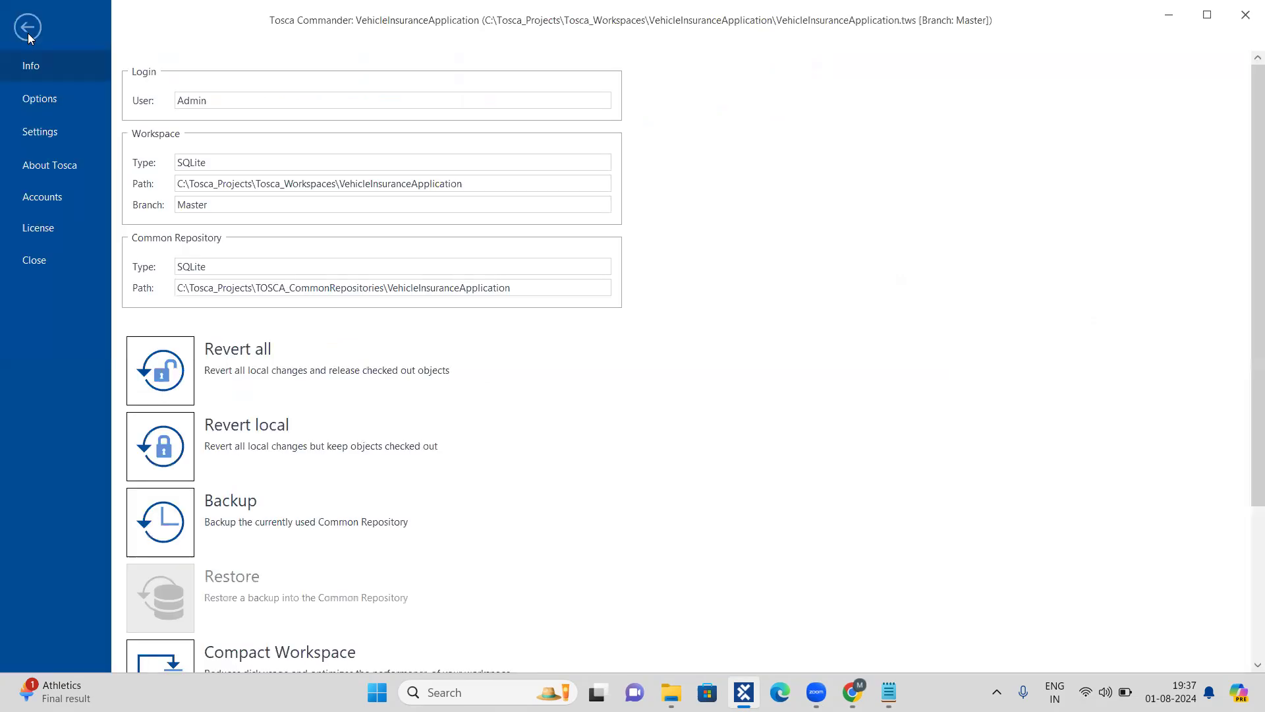
left_click(63, 141)
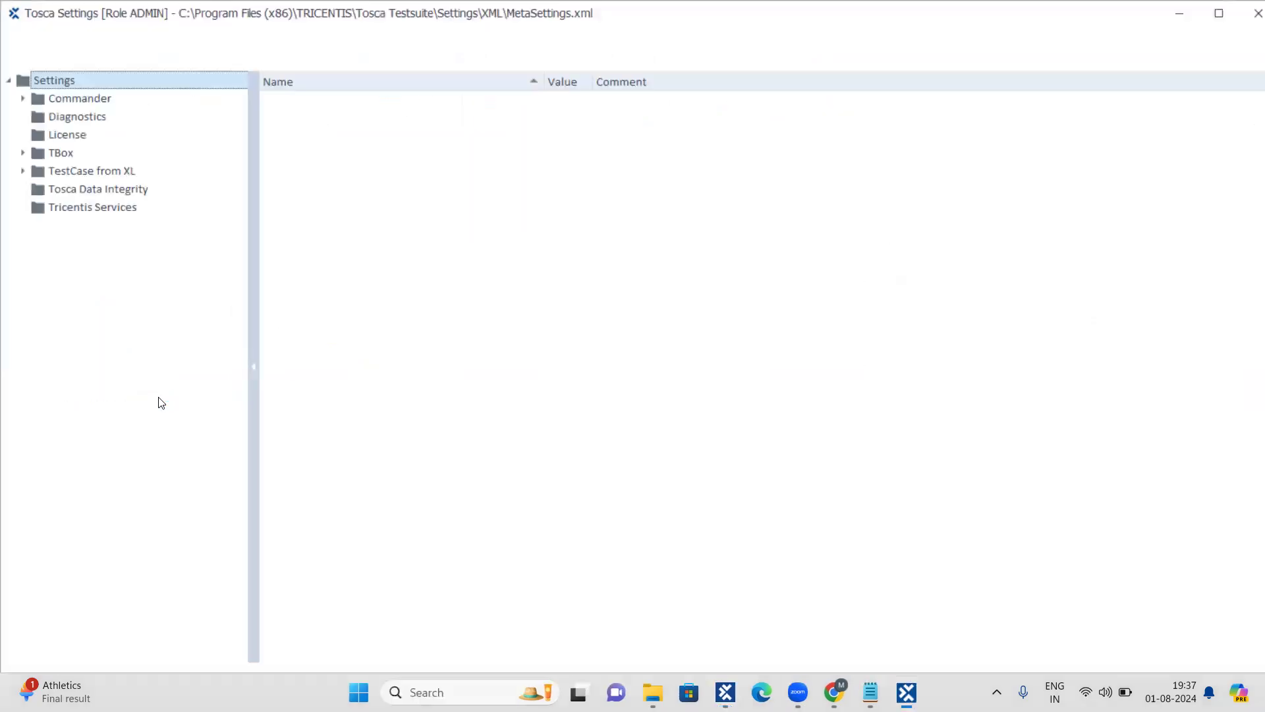
left_click(23, 153)
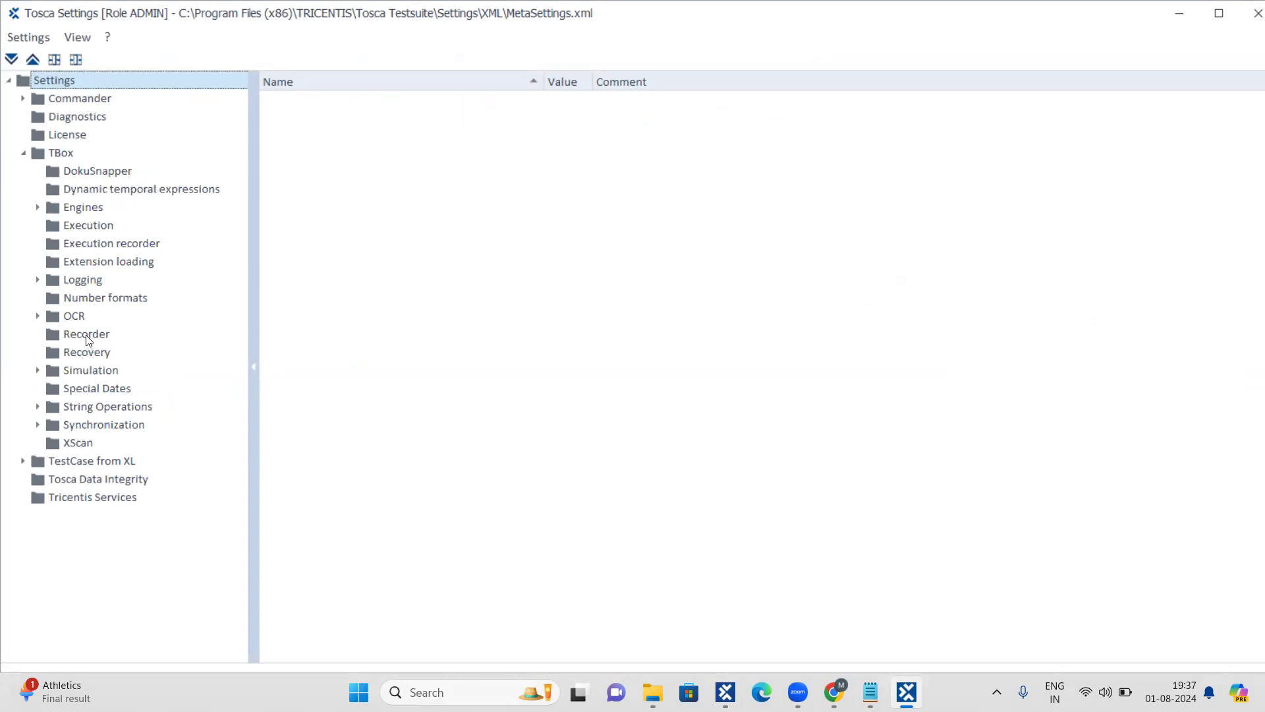
left_click(105, 427)
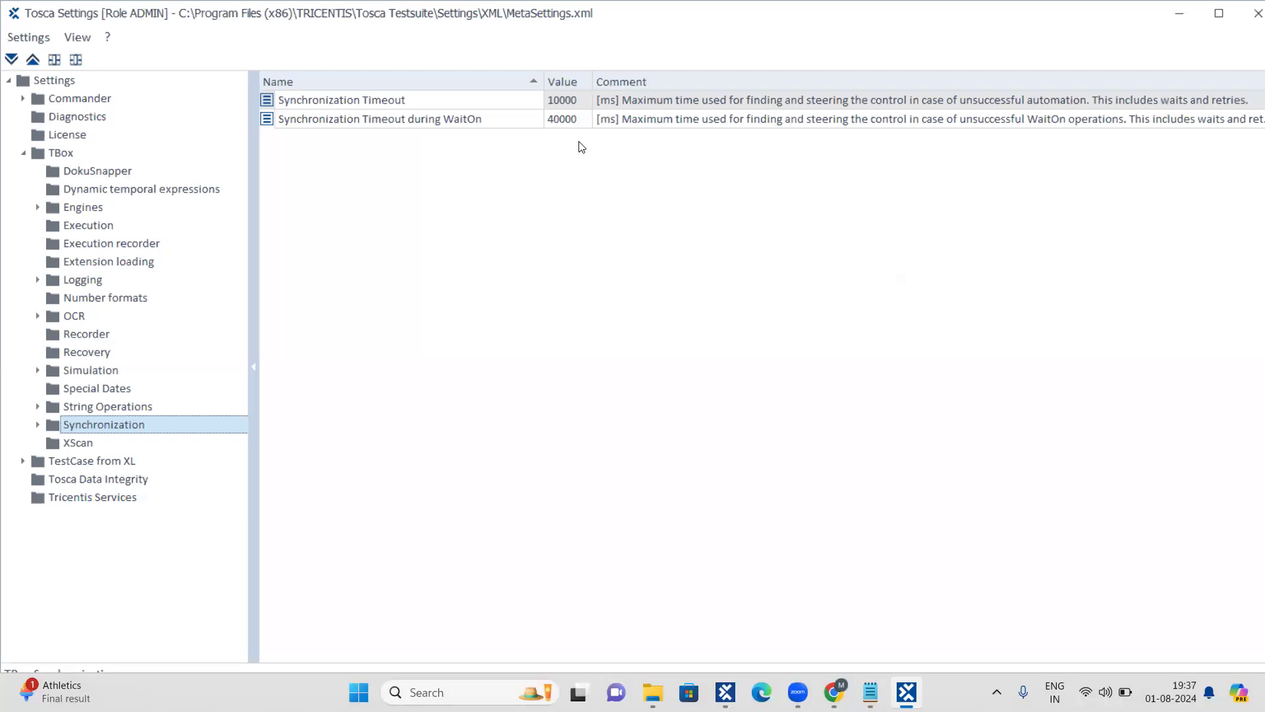
left_click(1248, 26)
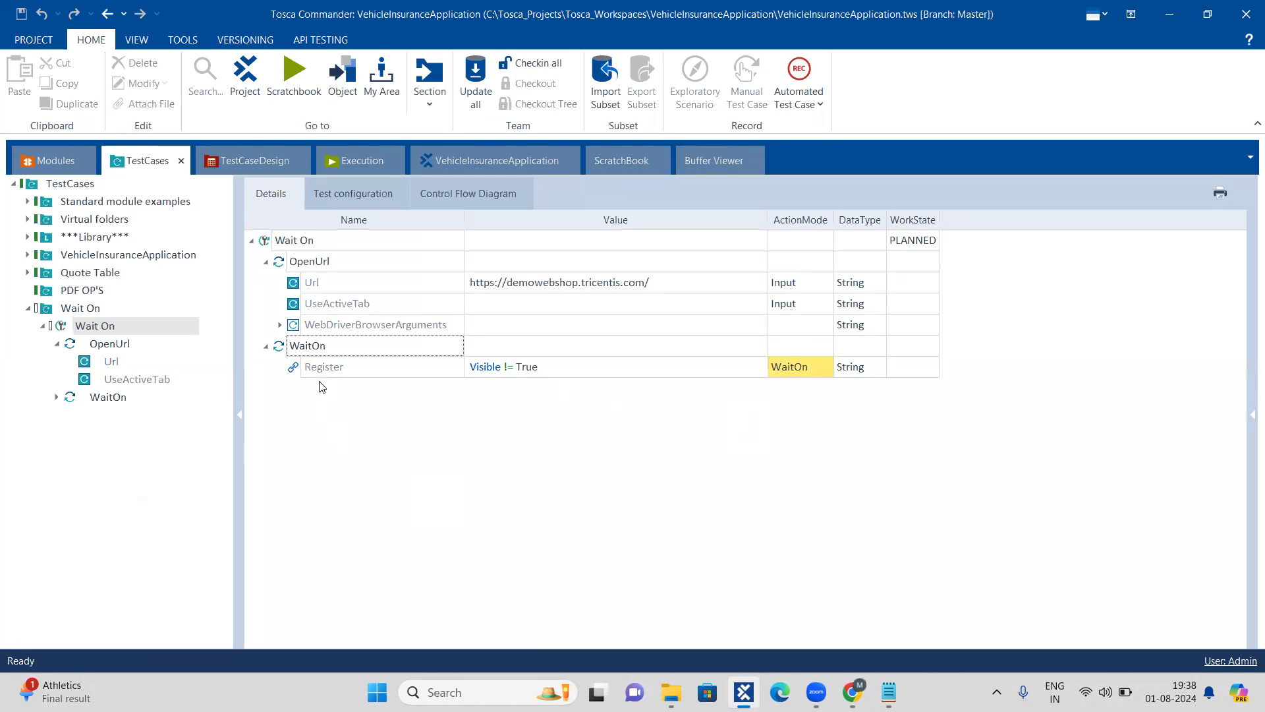
Step: Switch to Chrome and open the Register page of the Demo Web Shop
left_click(853, 690)
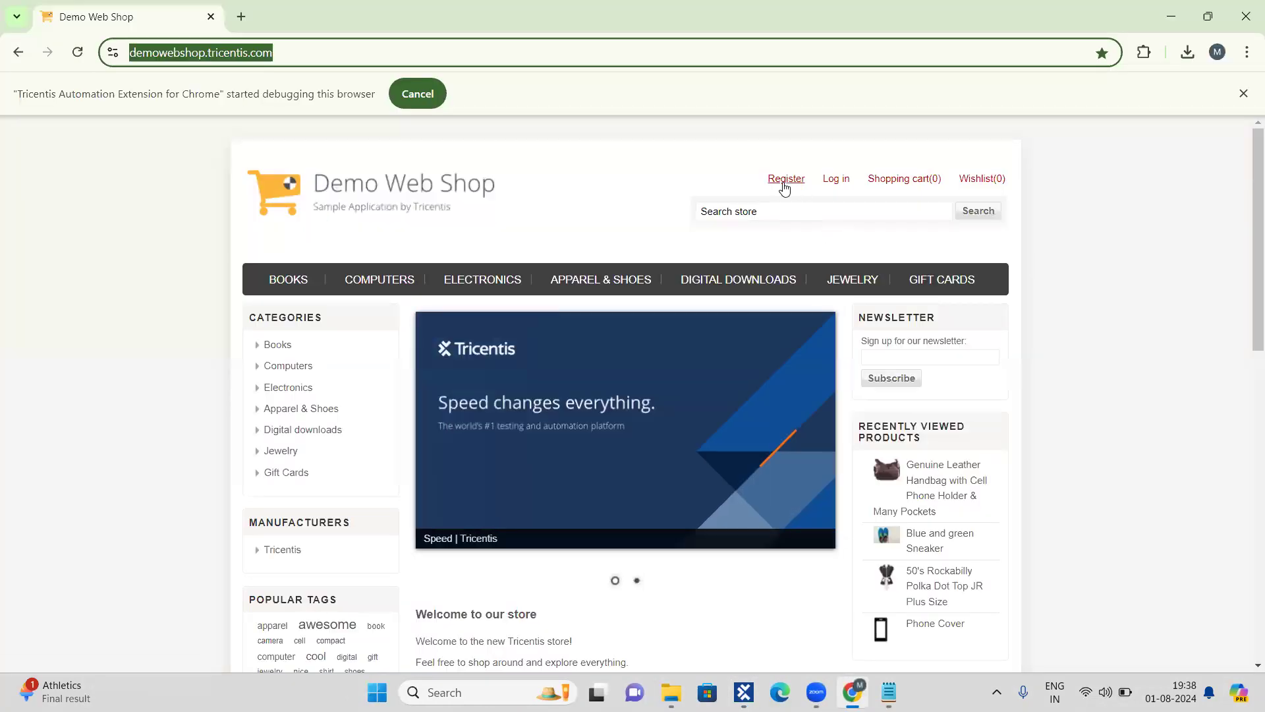
left_click(784, 188)
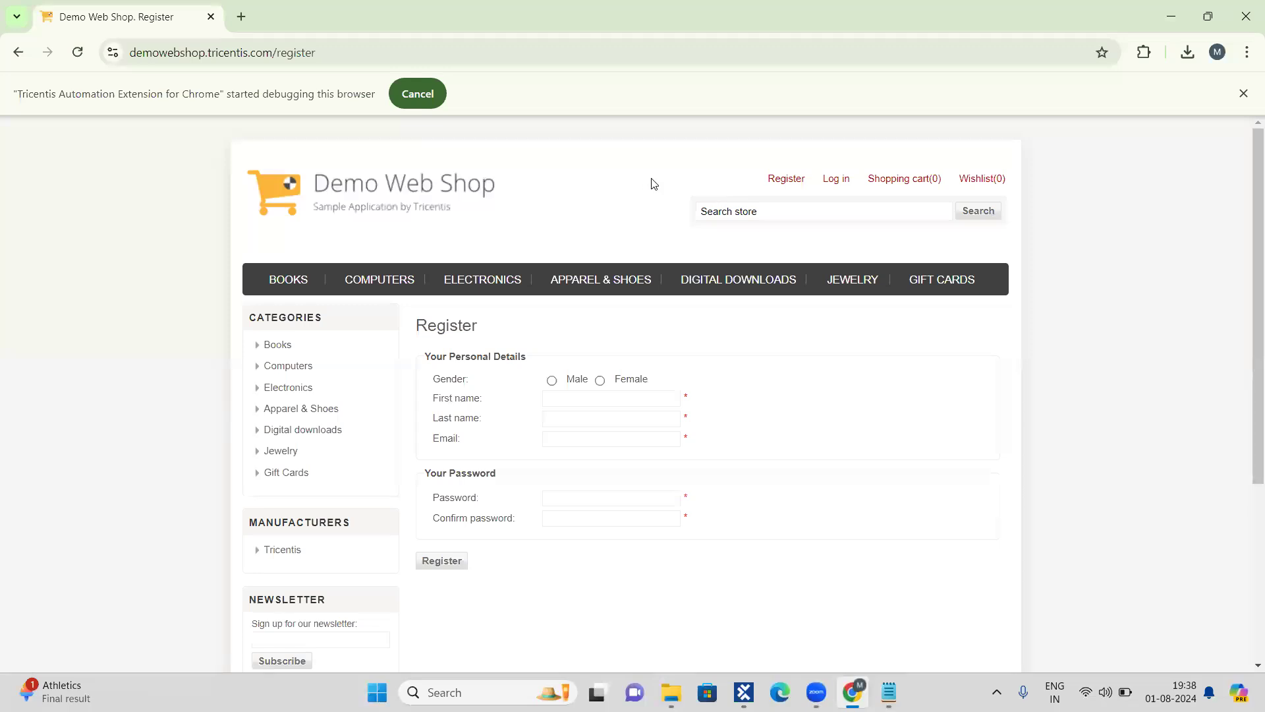
Step: Compare the web addresses of the Demo Web Shop home page and its Register page, ending on the home page
left_click(404, 49)
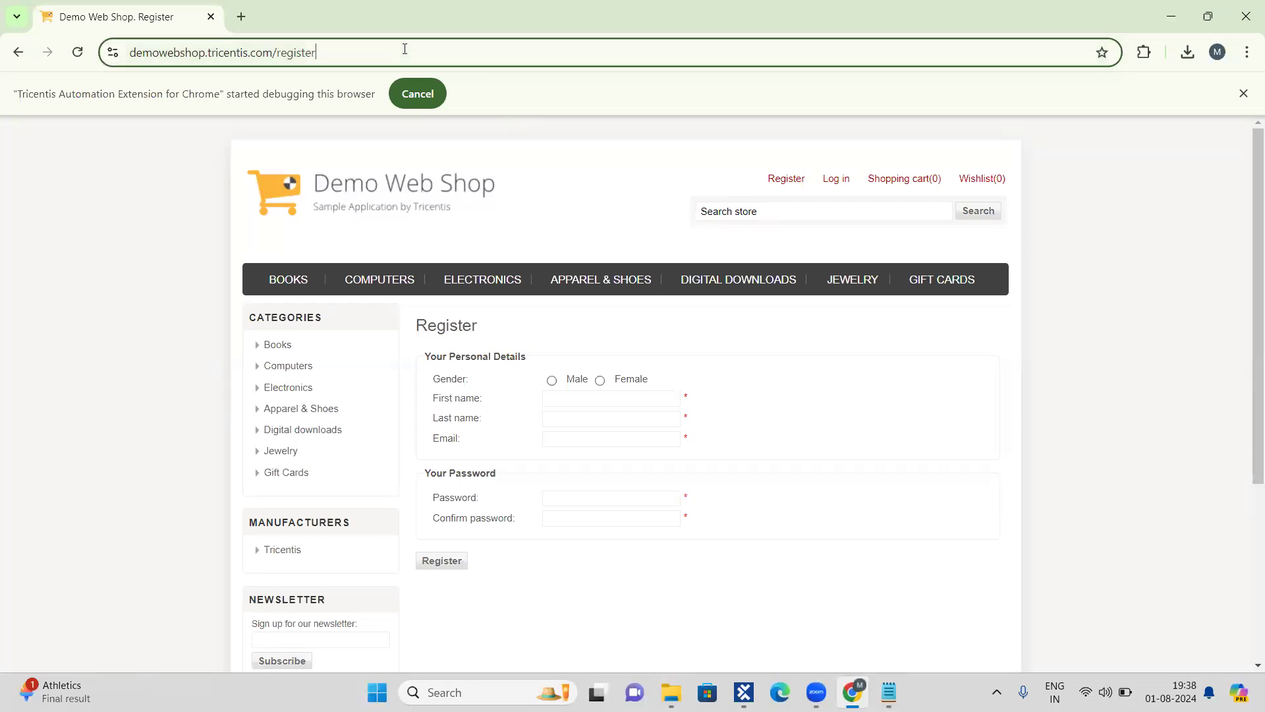
left_click(405, 49)
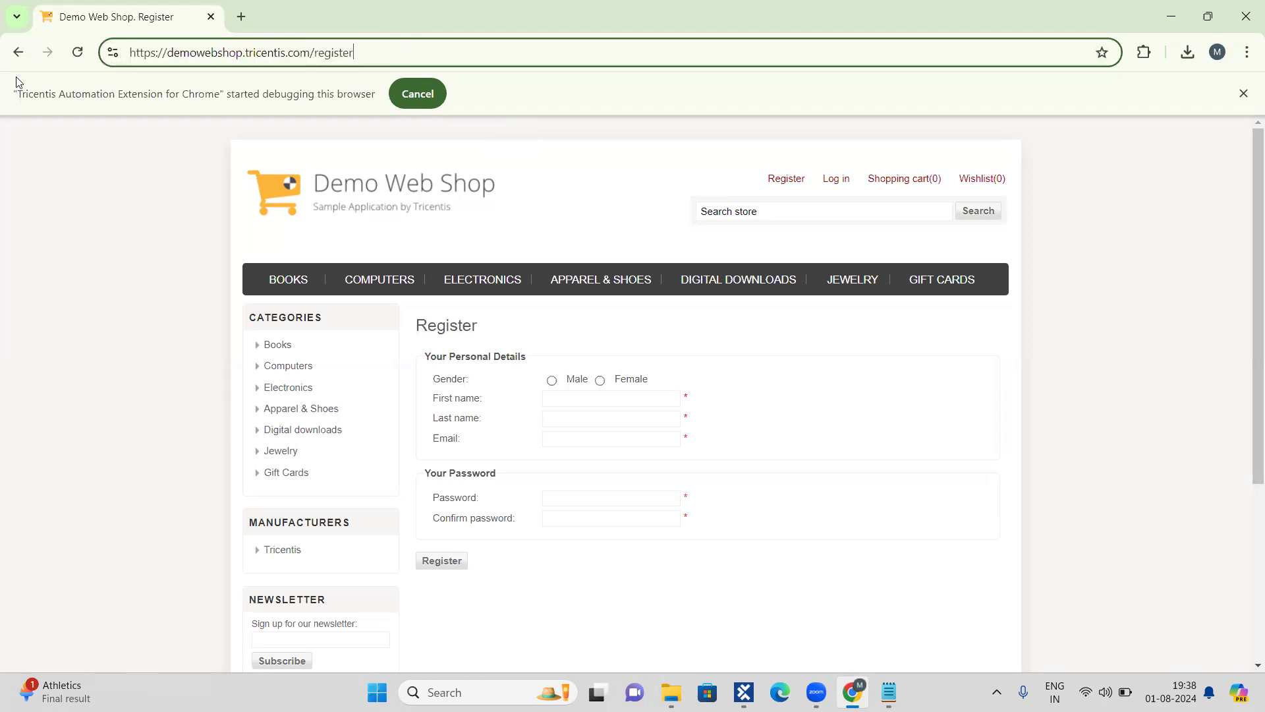
left_click(20, 55)
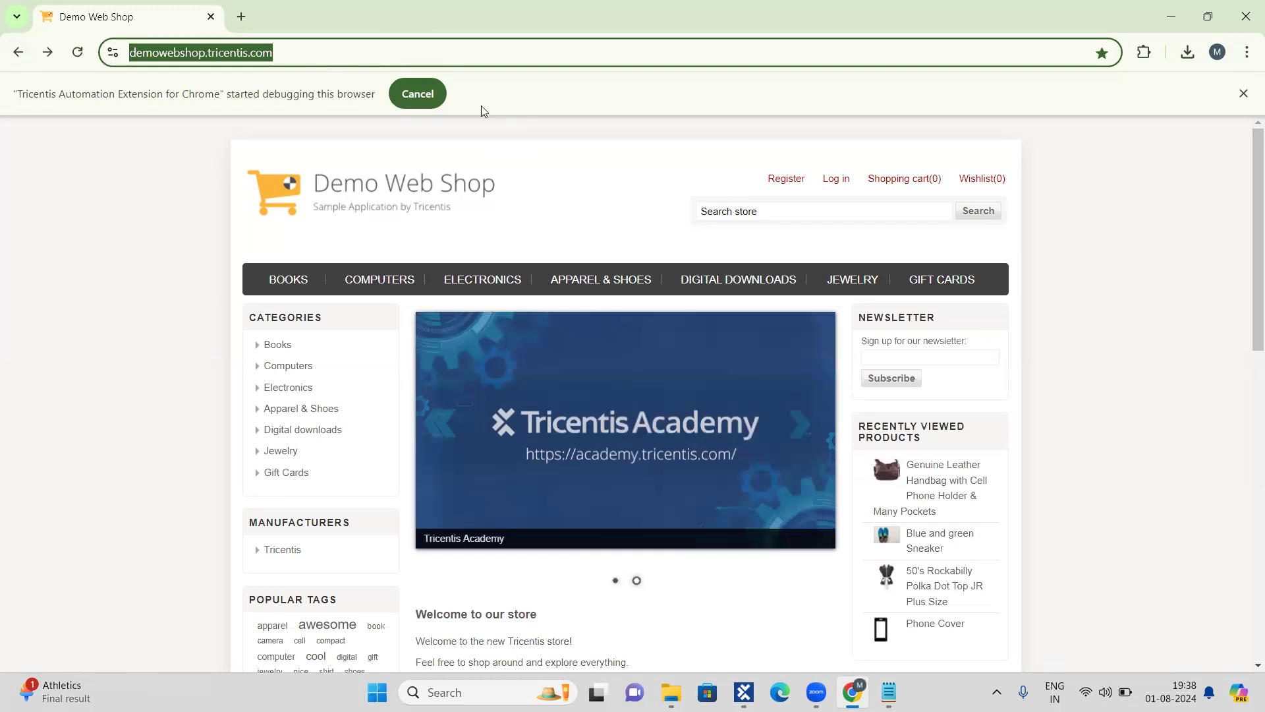
left_click(776, 184)
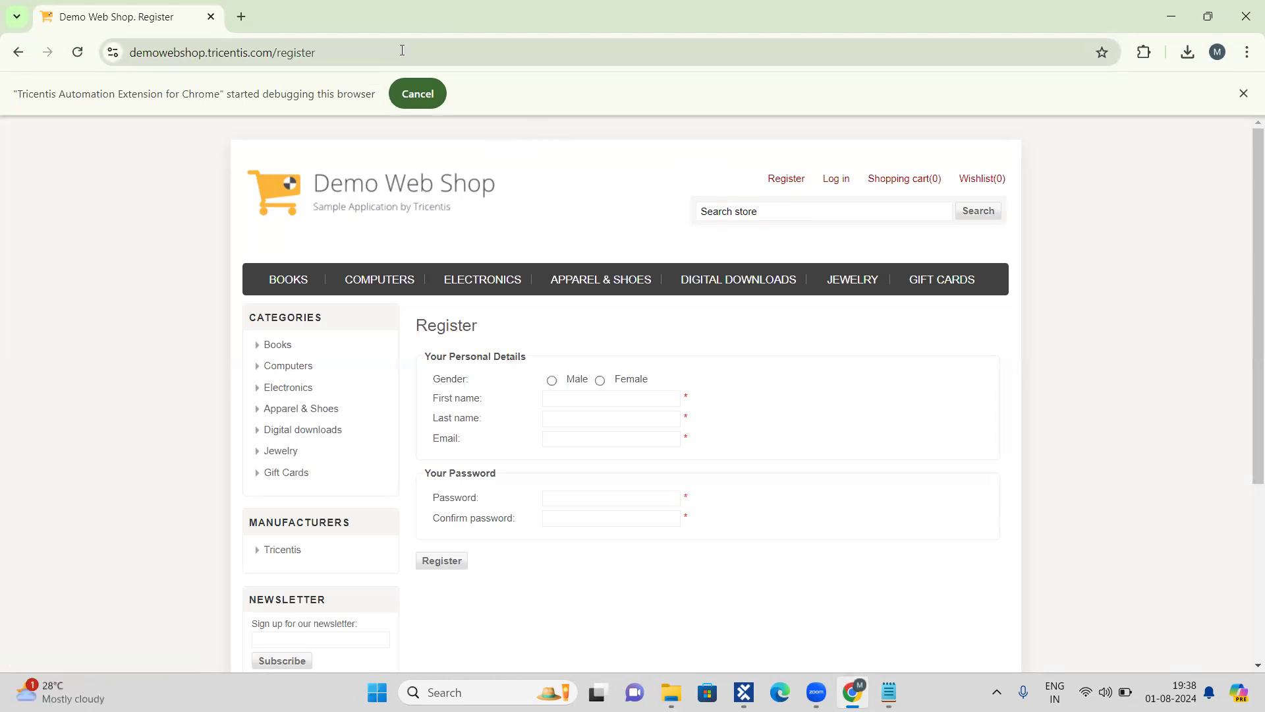
left_click(18, 52)
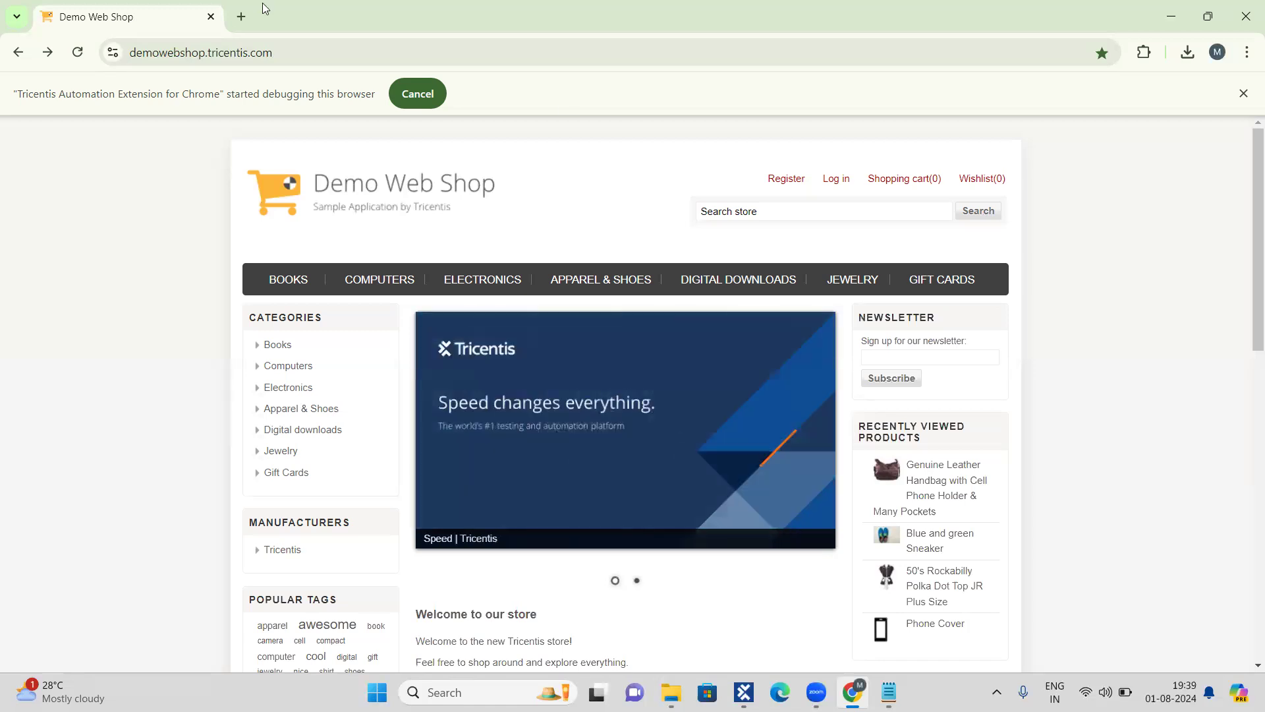
Step: Open a blank browser tab, switch to Tosca Commander and run the Wait On test case in ScratchBook
left_click(241, 20)
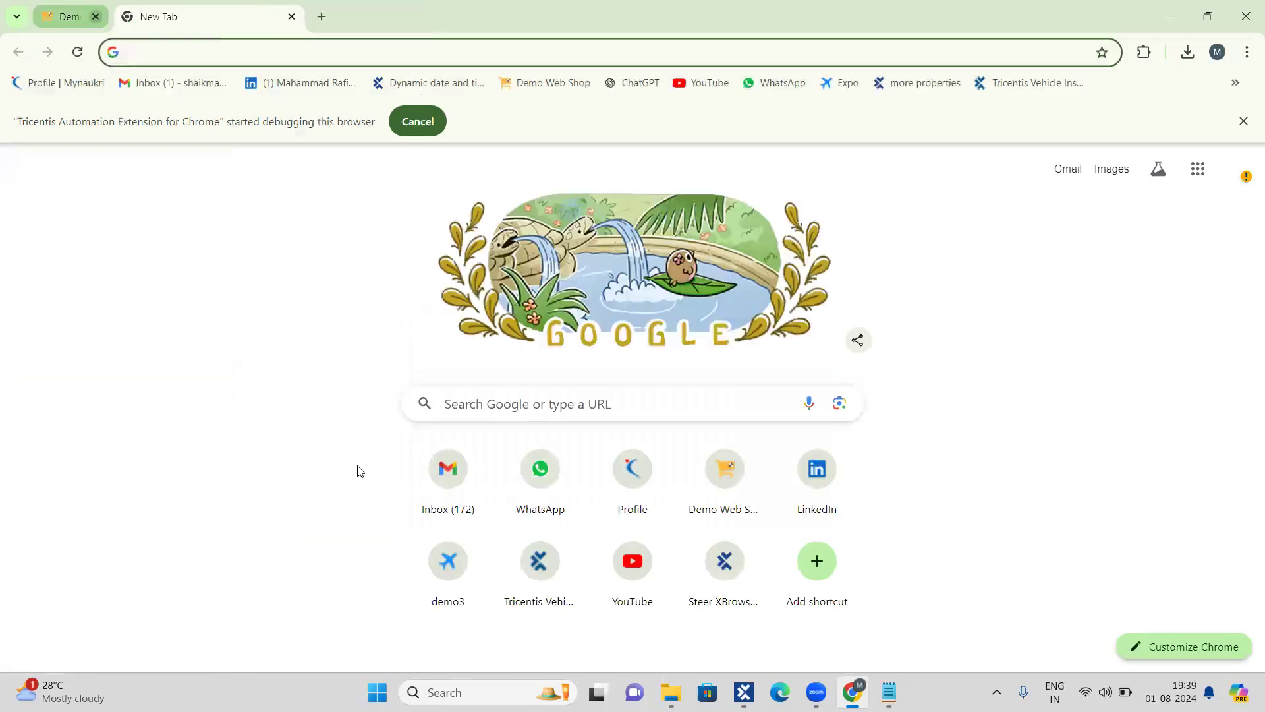
left_click(744, 692)
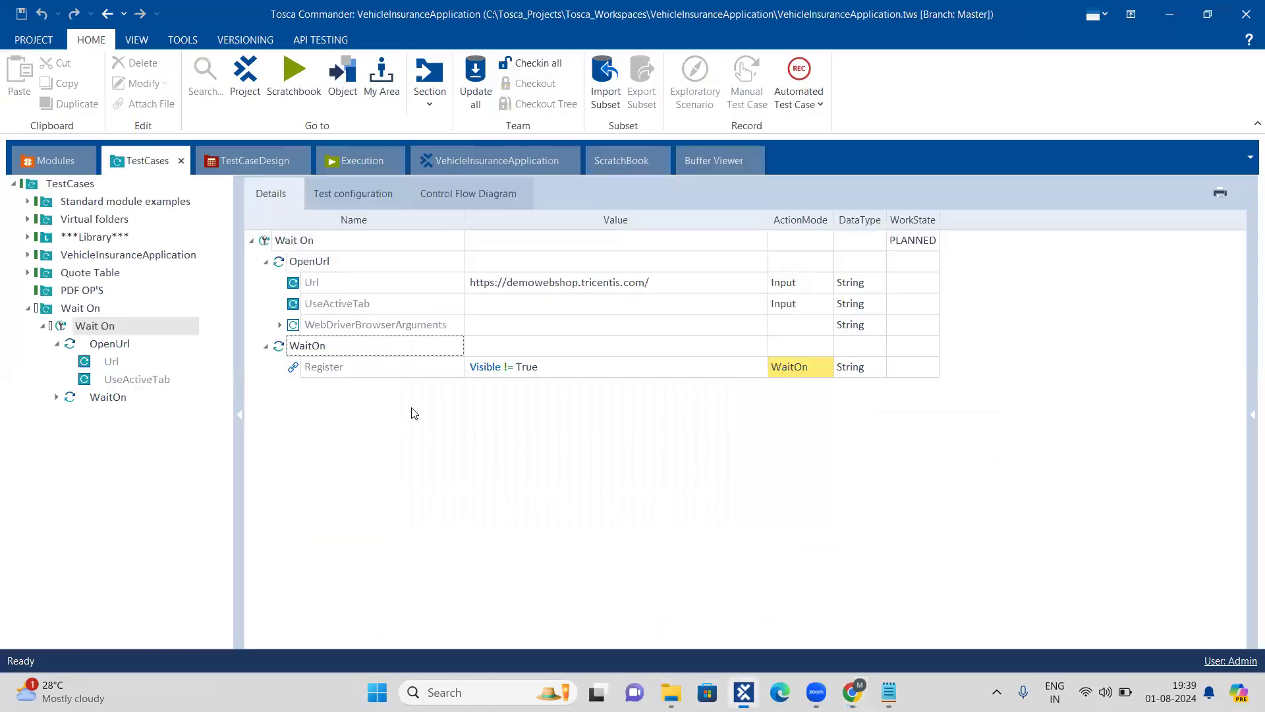
left_click(267, 241)
left_click(318, 40)
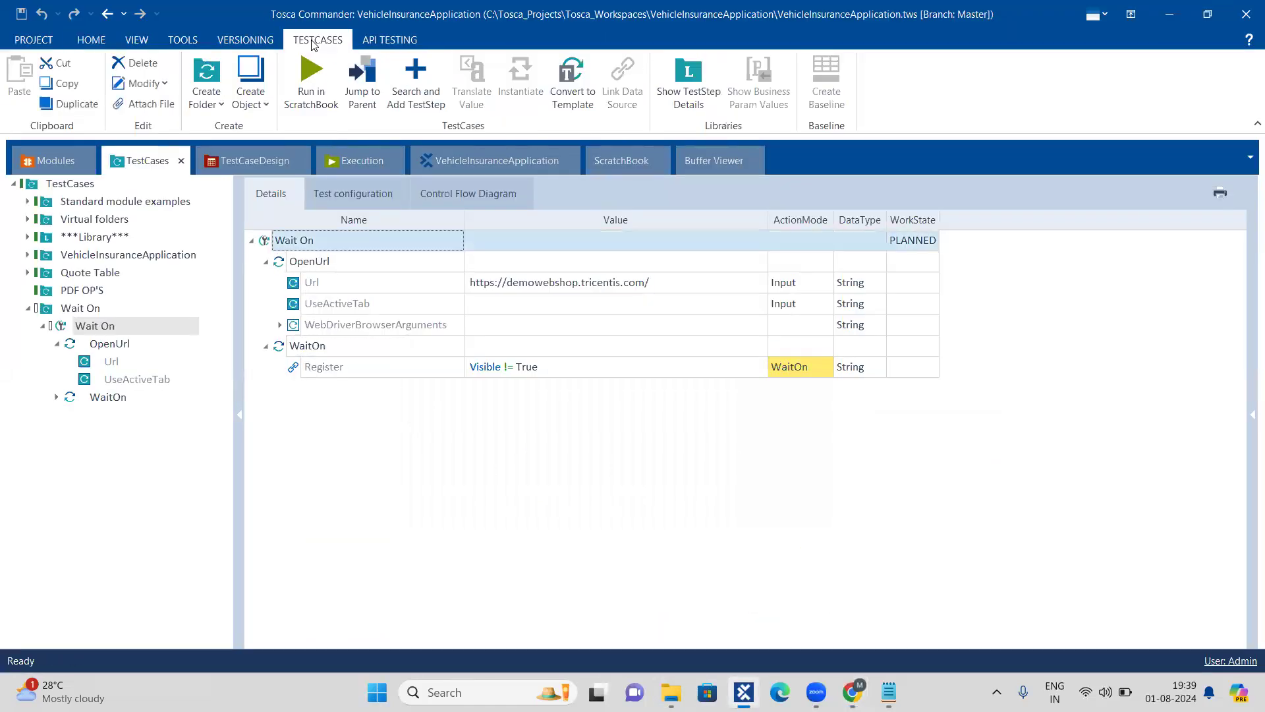
left_click(310, 76)
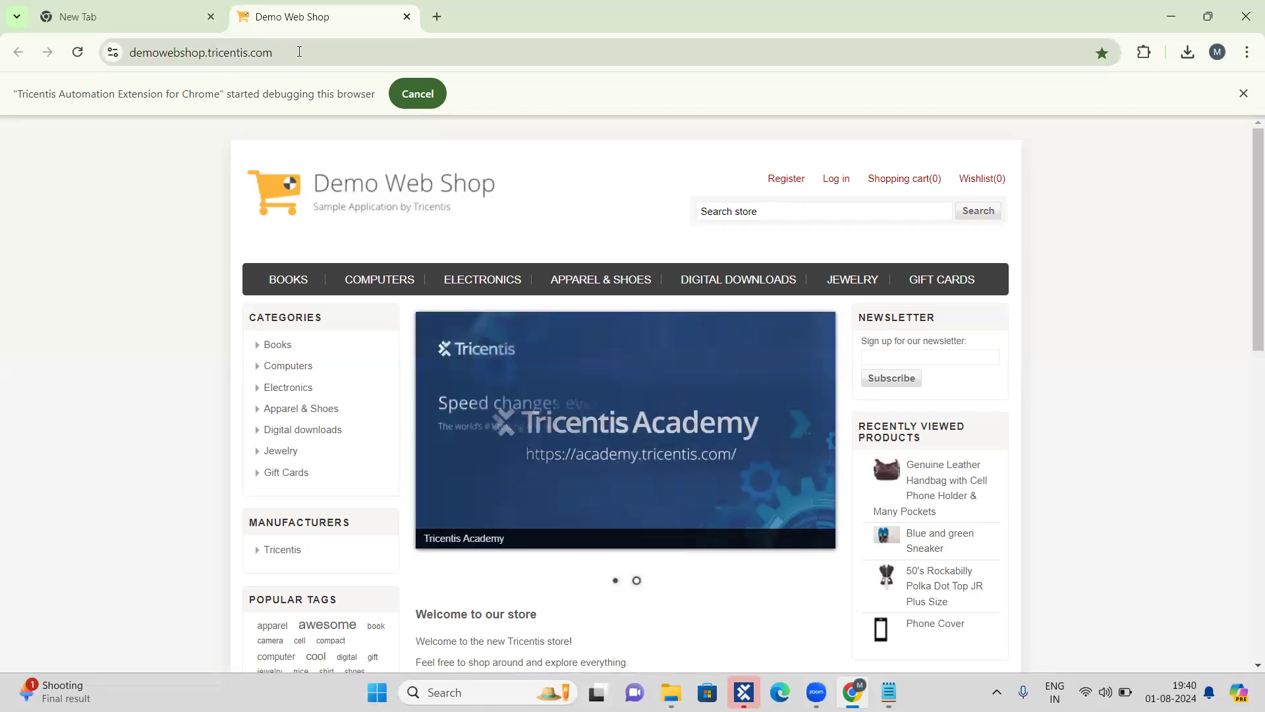
Step: Return to Tosca Commander and examine the WaitOn step's execution result for the Register link in the ScratchBook
left_click(748, 690)
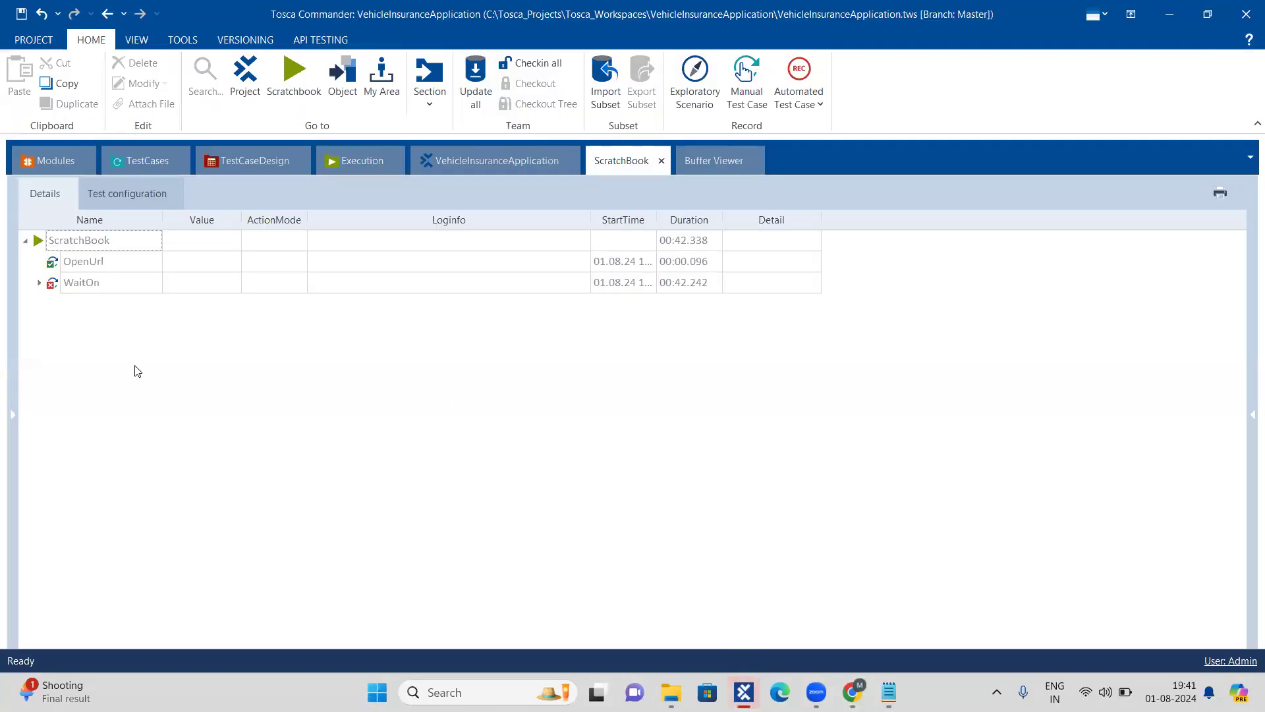
left_click(36, 284)
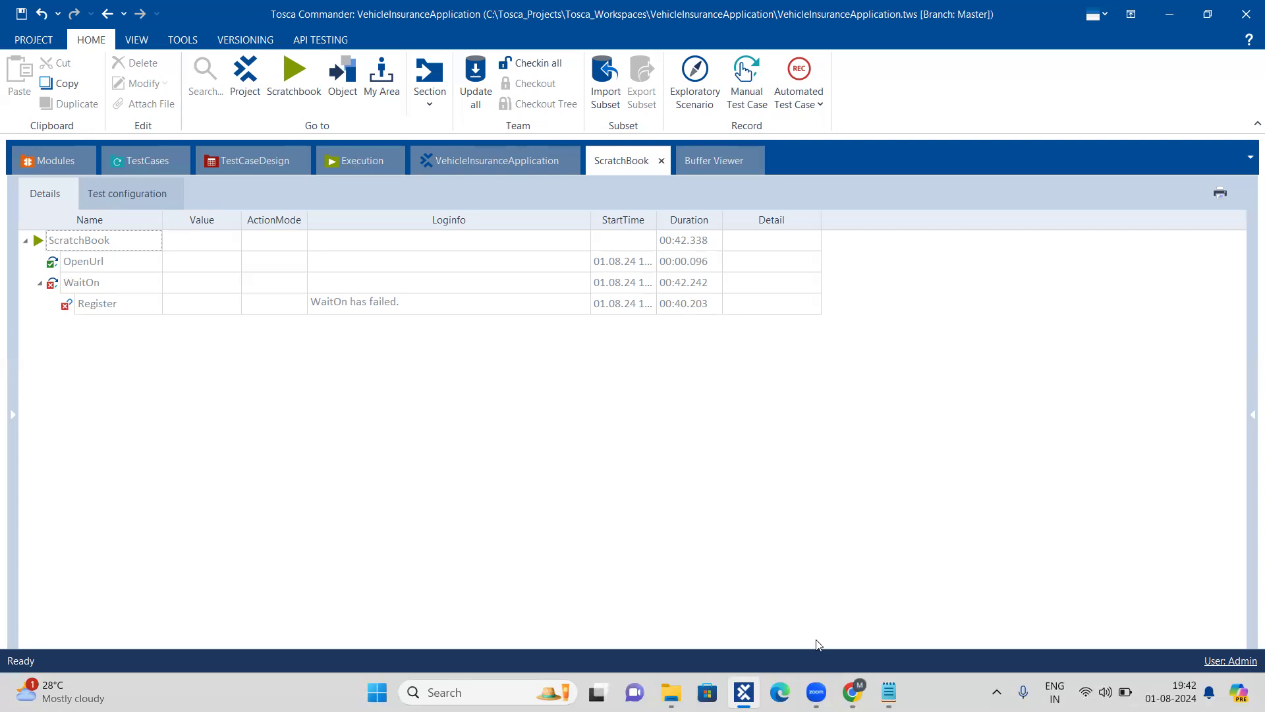
mouse_move(816, 687)
left_click(888, 615)
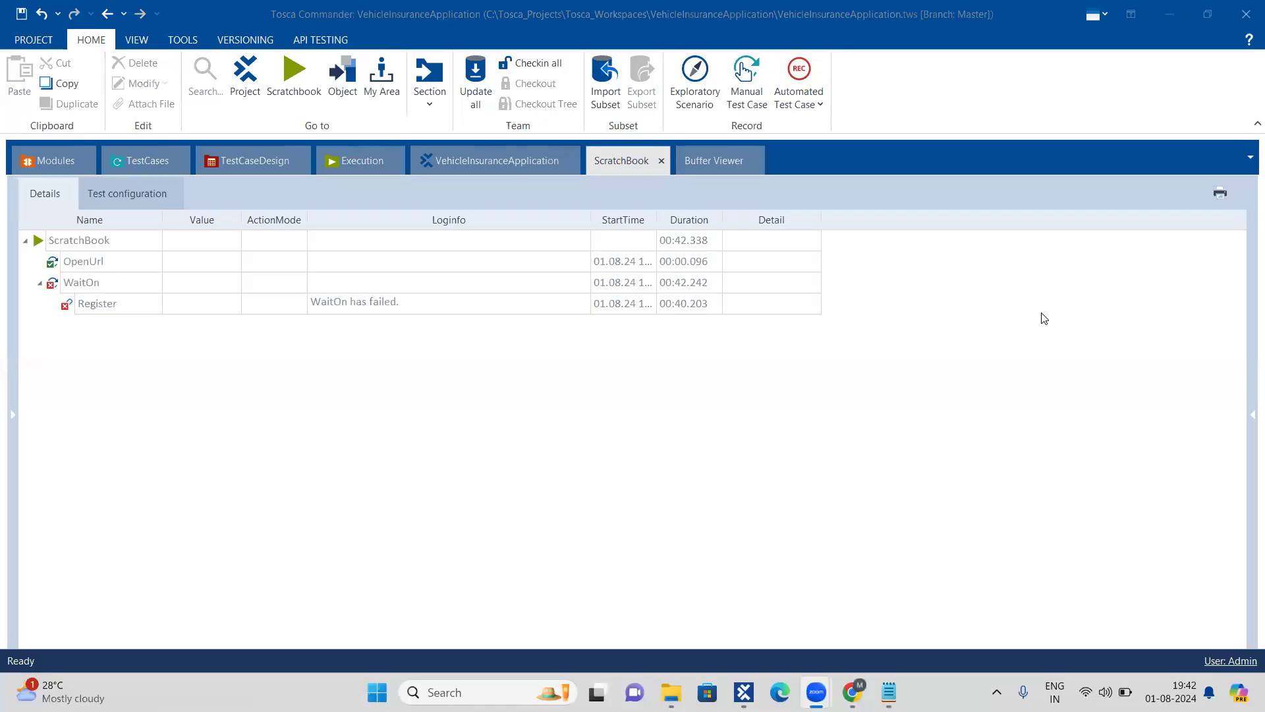
Step: Switch to Chrome, view the Demo Web Shop's Register page and return to the home page
left_click(853, 690)
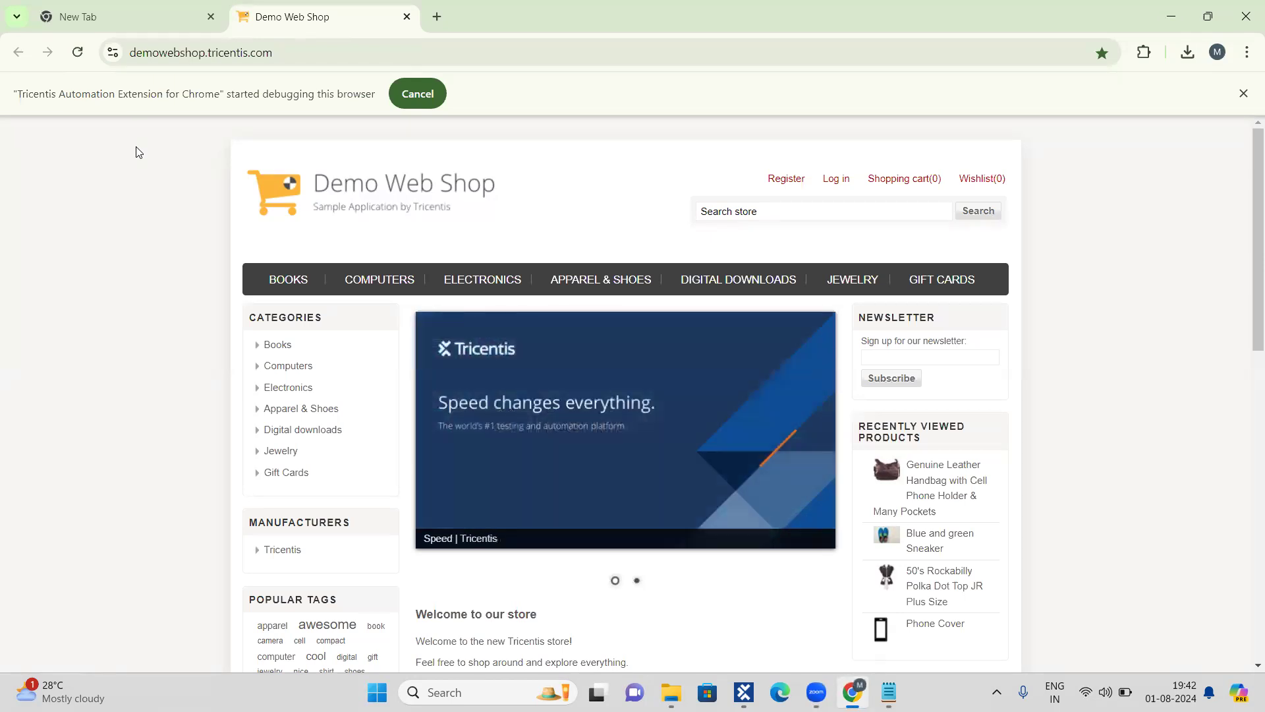
left_click(777, 183)
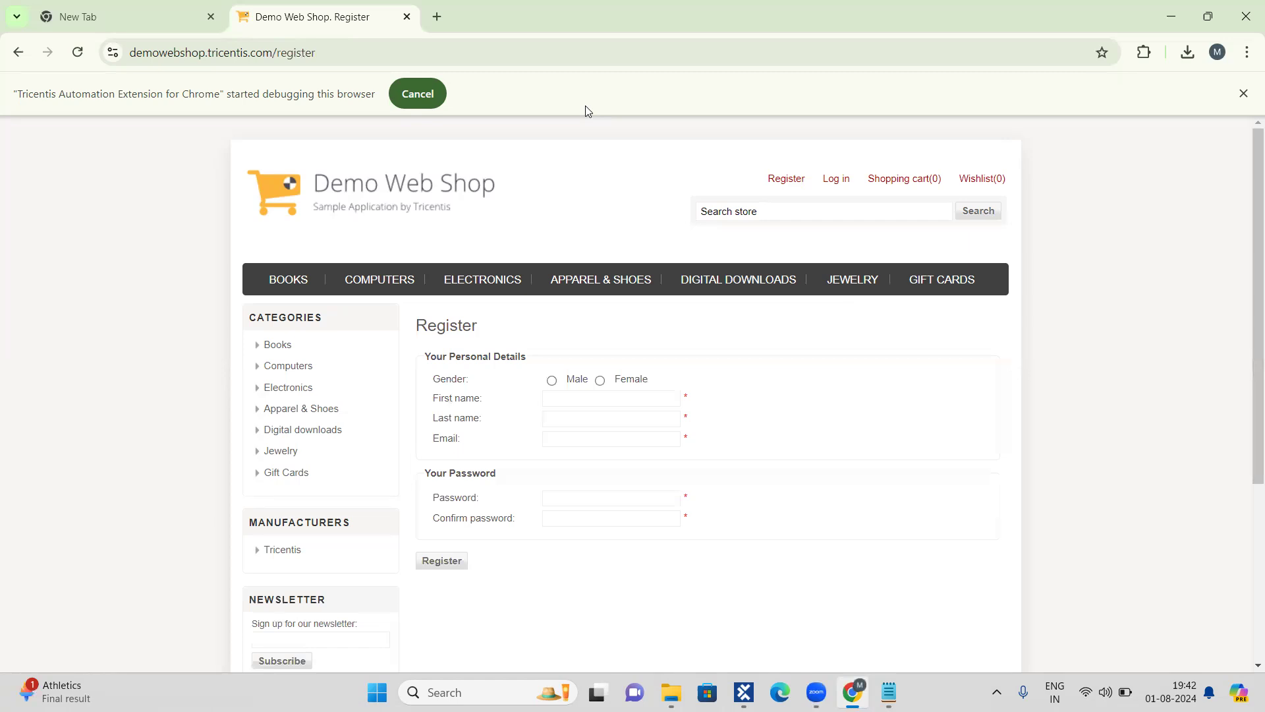
left_click(19, 52)
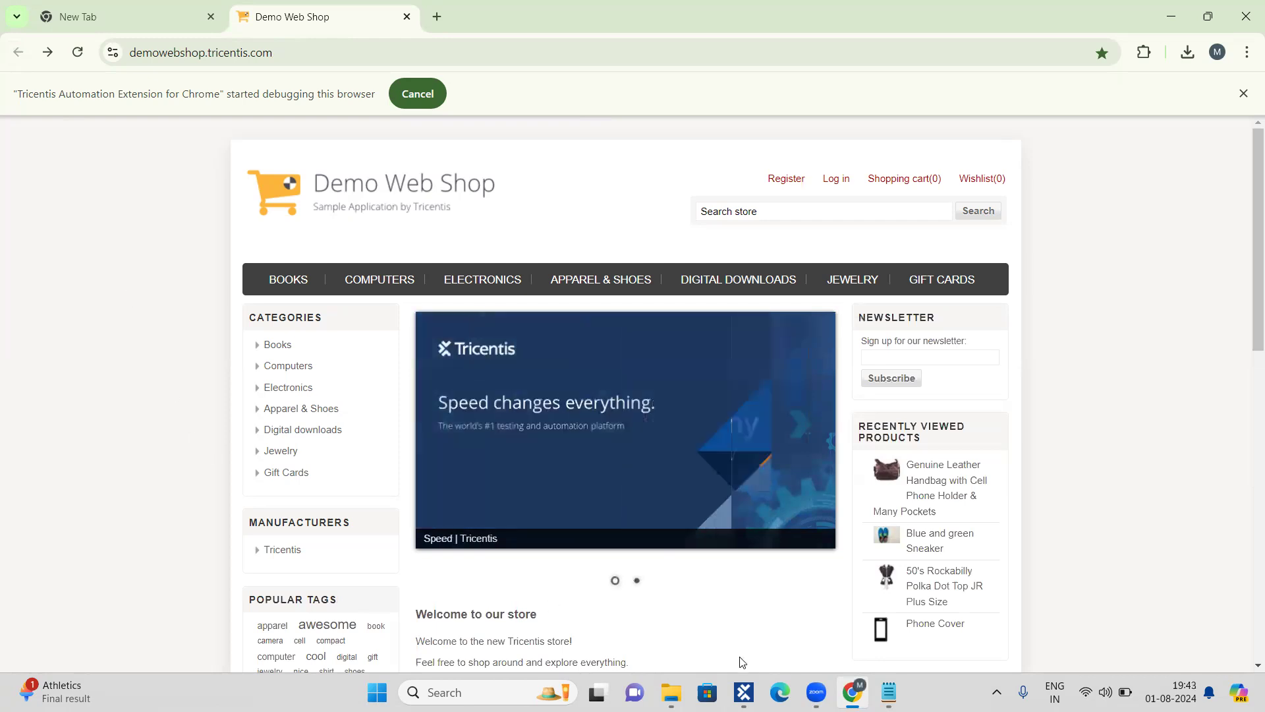
Step: Switch to Tosca Commander's test cases, collapse the Wait On folder in the tree and review its test steps
left_click(747, 690)
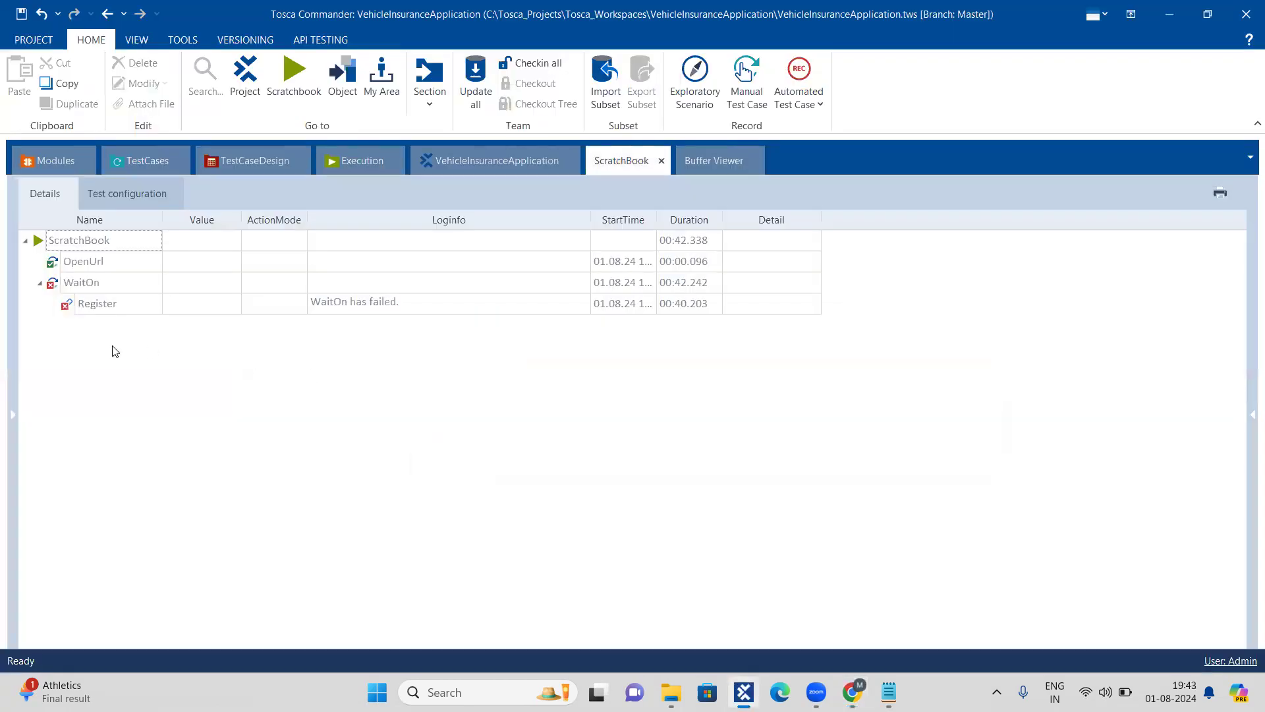
left_click(145, 160)
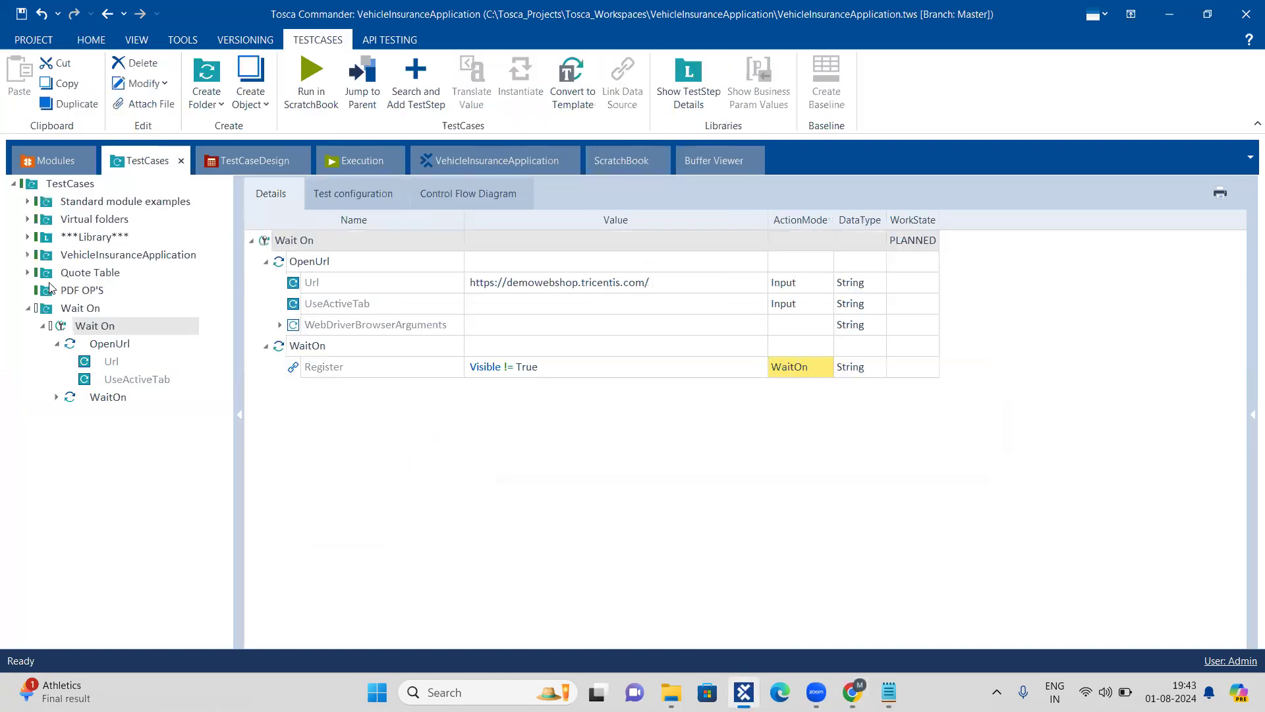
left_click(27, 308)
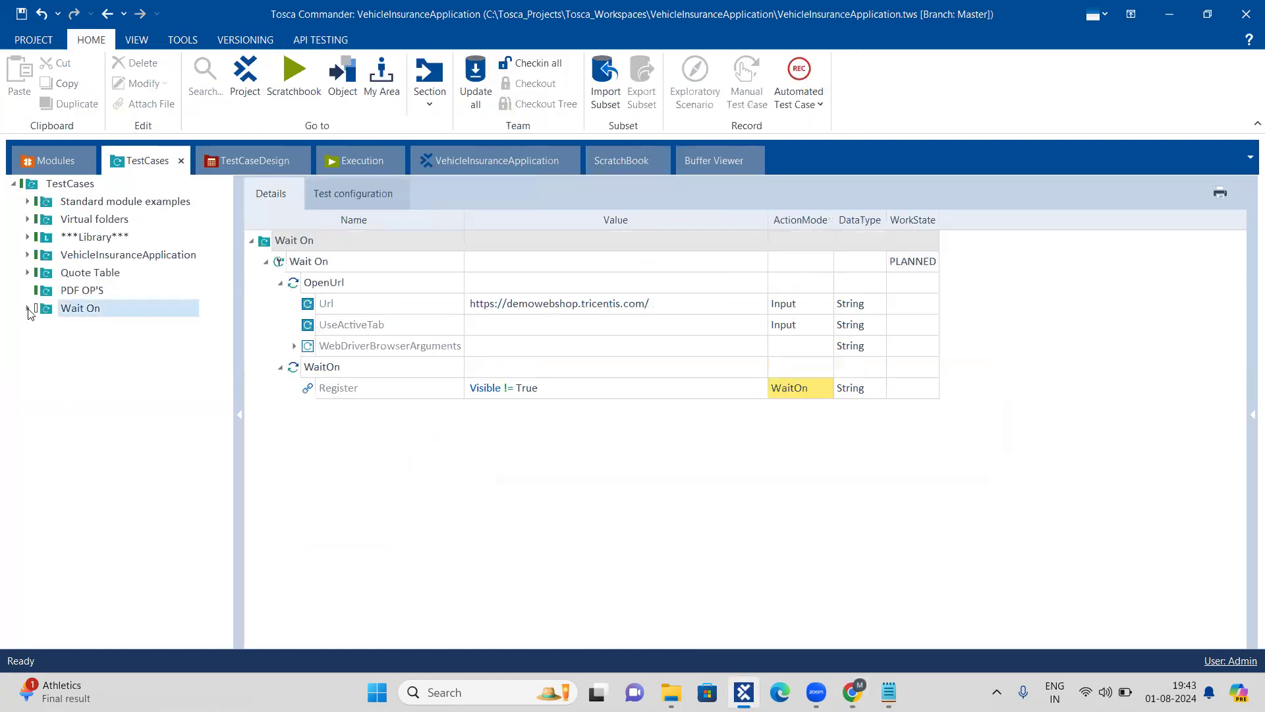
left_click(28, 308)
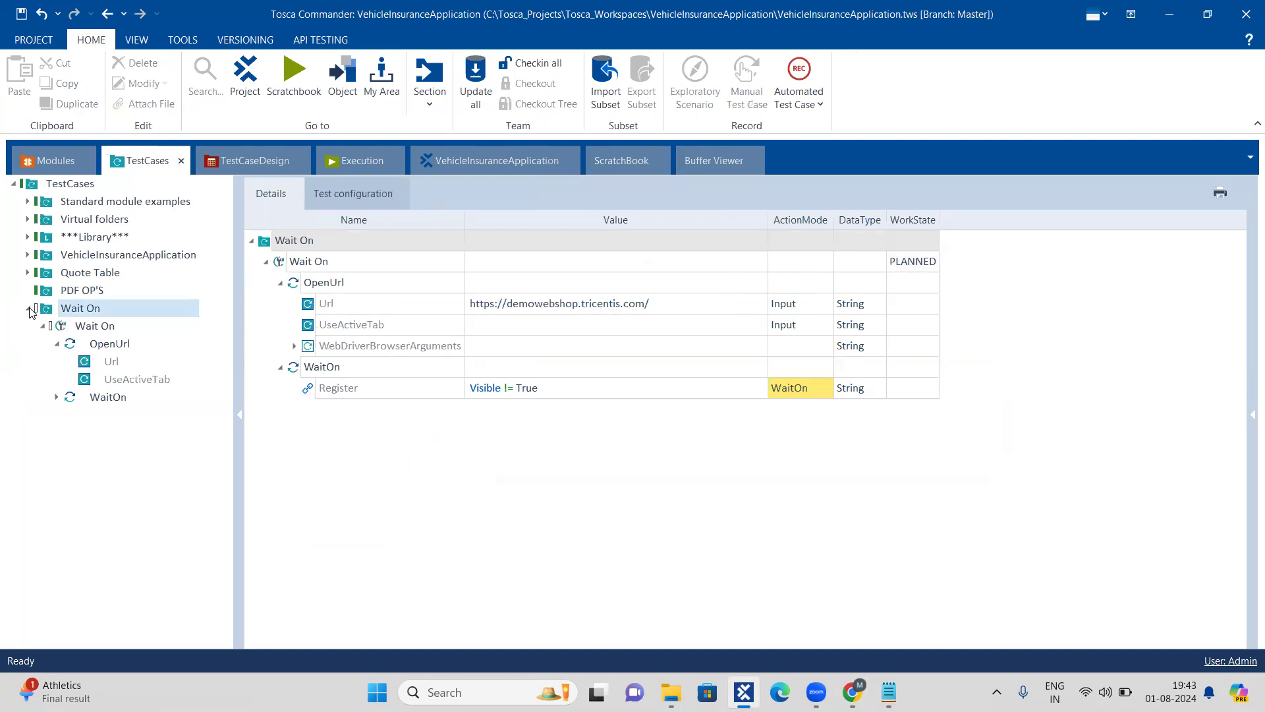
left_click(59, 259)
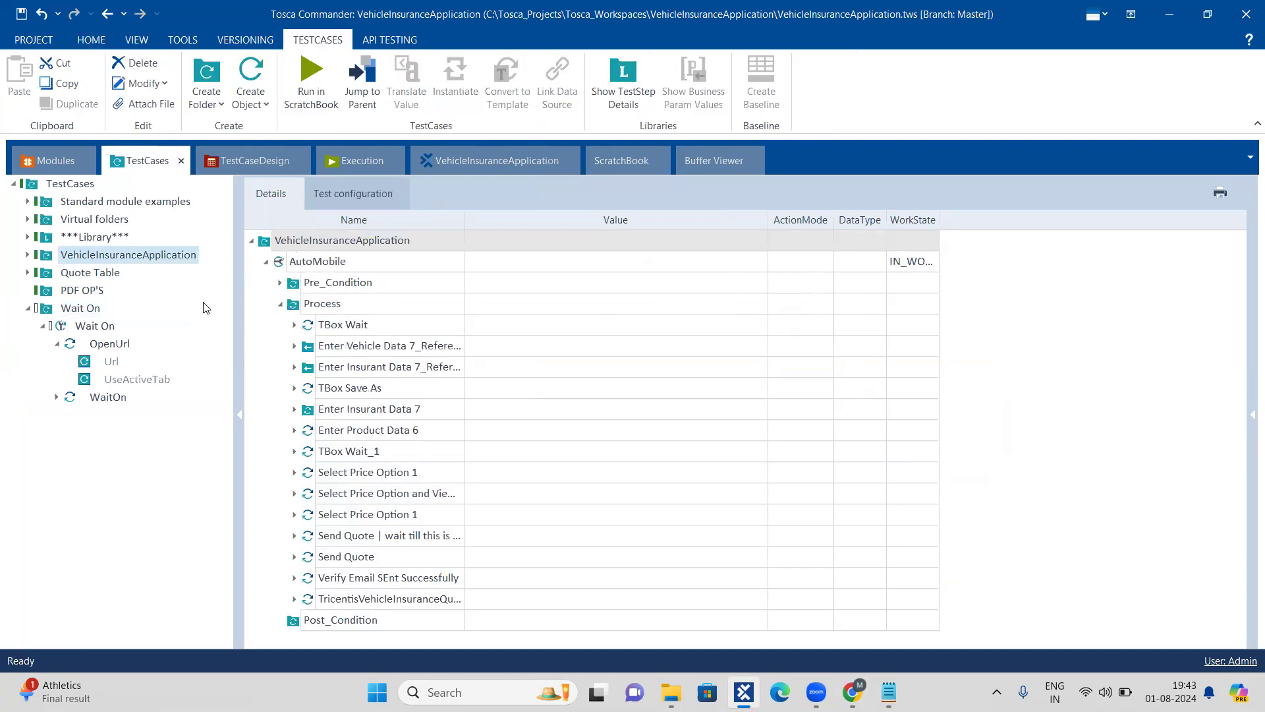
left_click(280, 306)
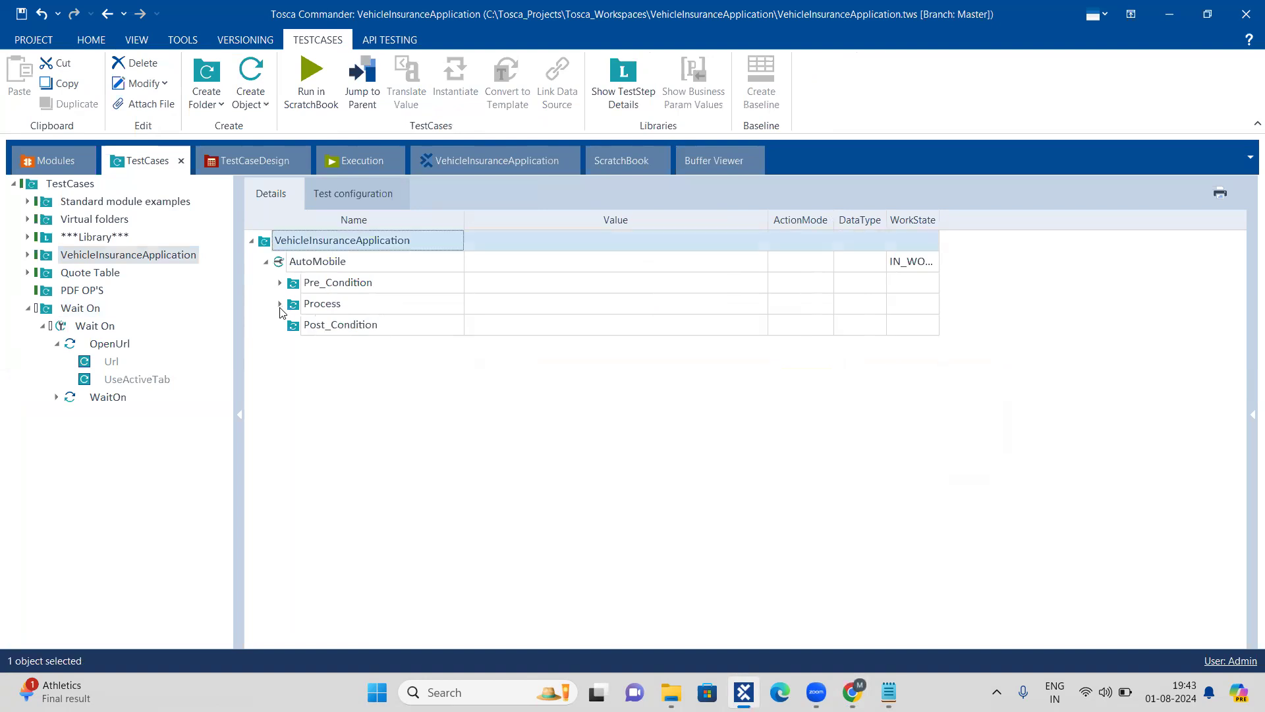
left_click(42, 325)
left_click(28, 308)
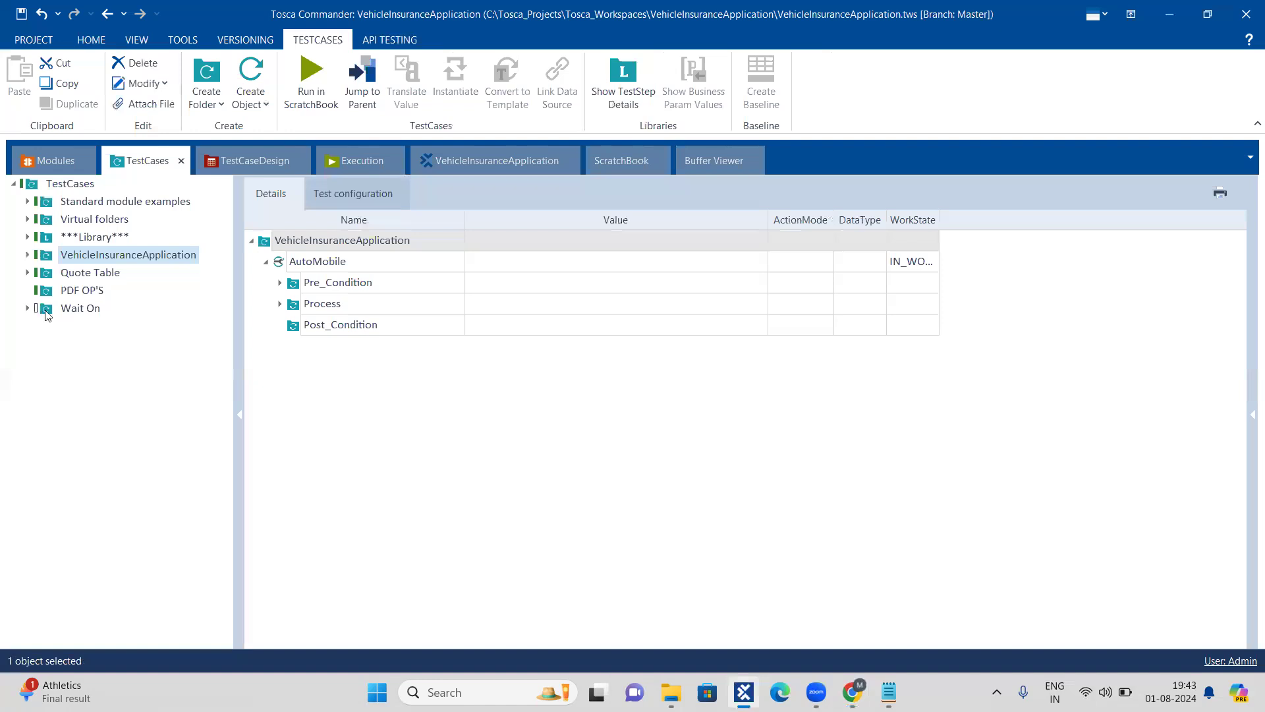
left_click(46, 310)
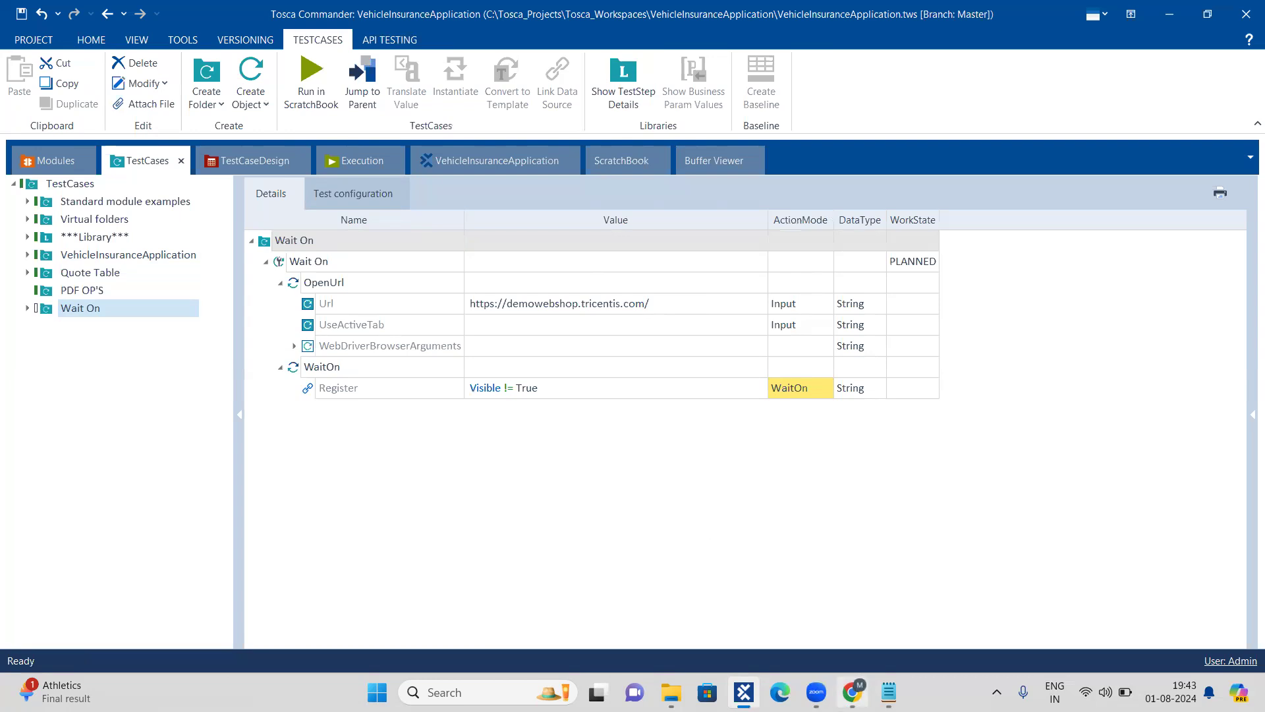
Step: Switch to Chrome, open the Demo Web Shop's Register page and cancel the Tricentis Automation Extension's debugging session
left_click(852, 692)
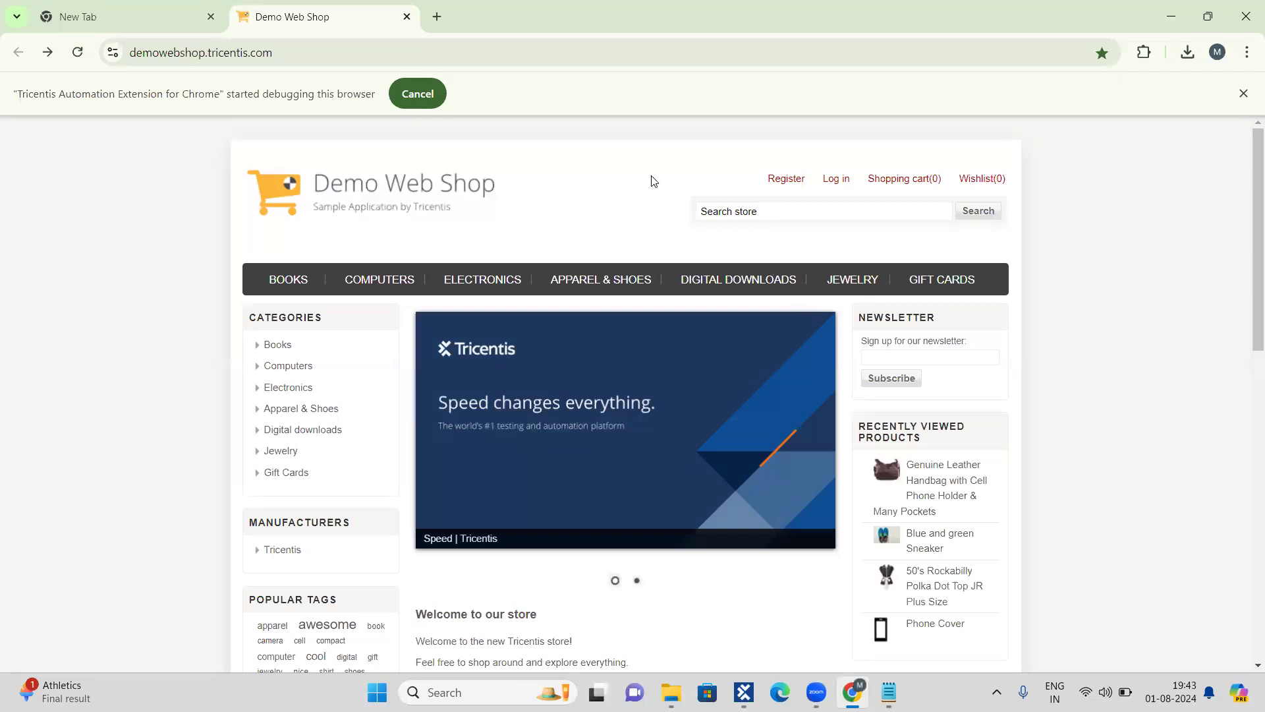
left_click(774, 182)
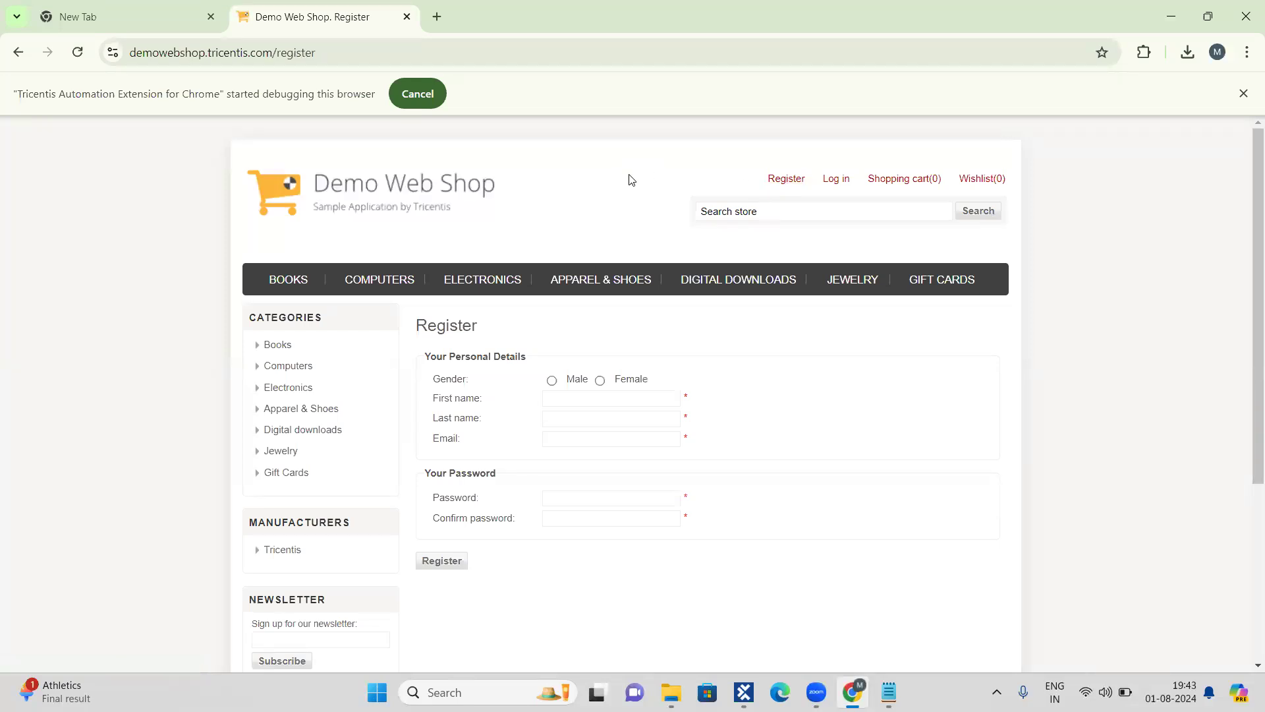
left_click(435, 98)
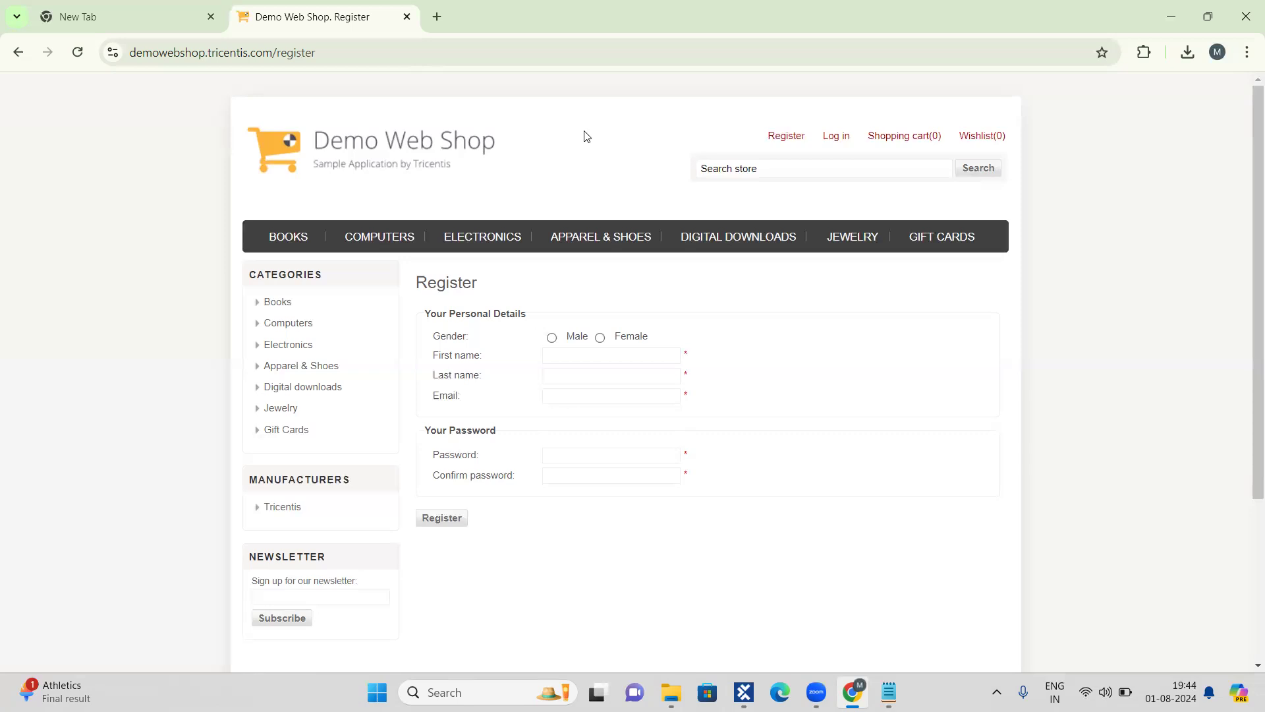
mouse_move(852, 692)
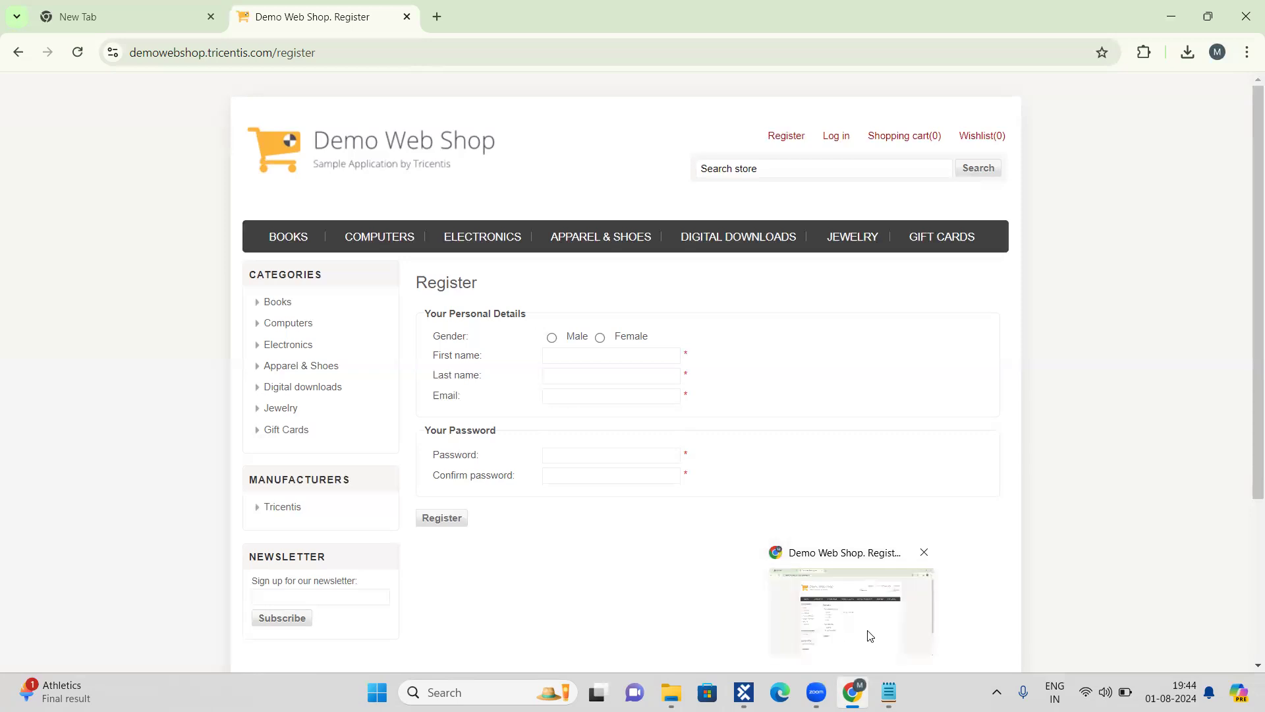